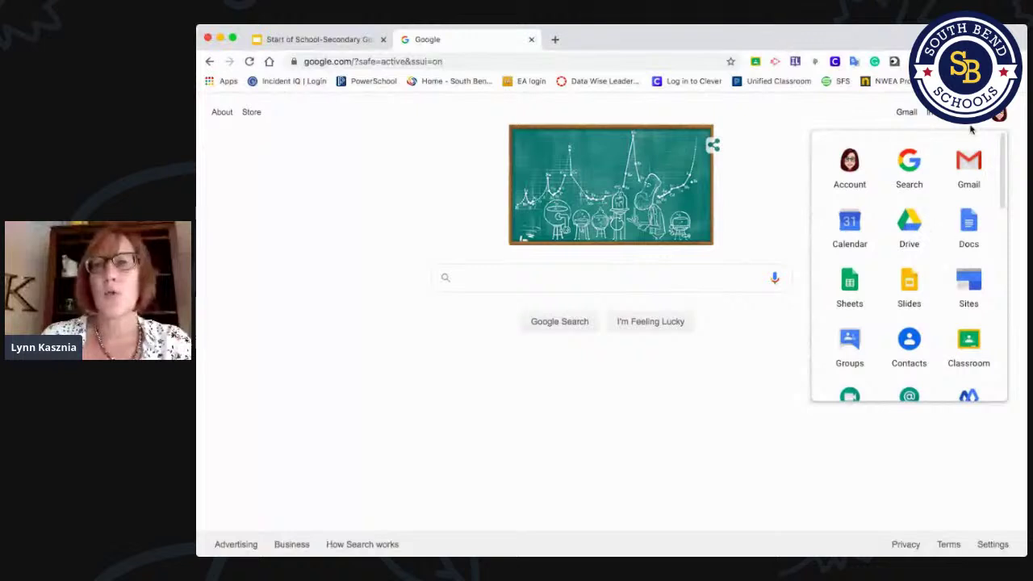
- Switch to Google Forms from the Google apps list and create a new blank form
{"action": "scroll", "coordinate": [943, 320], "scroll_direction": "down", "scroll_amount": 5}
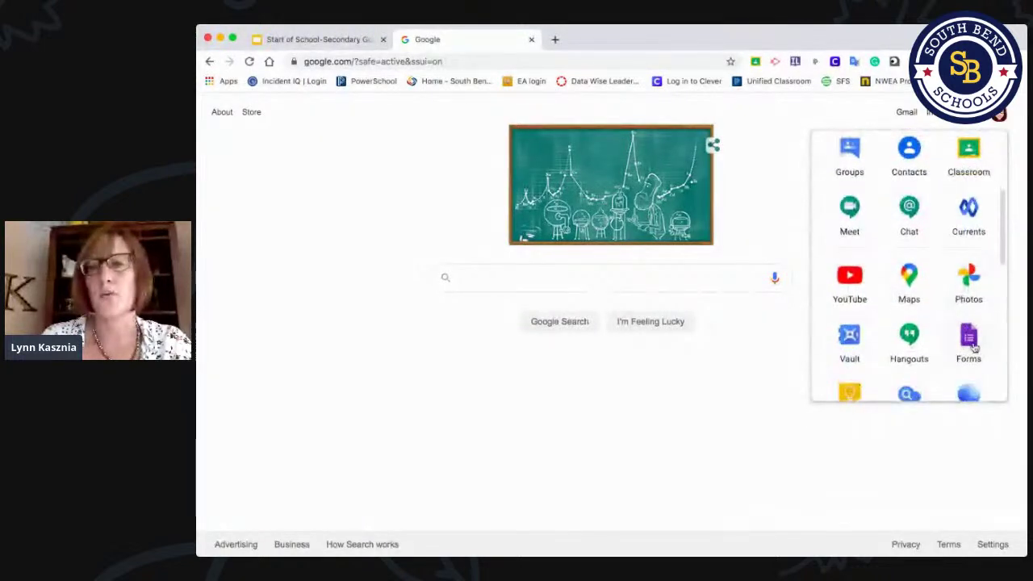
{"action": "left_click", "coordinate": [972, 346]}
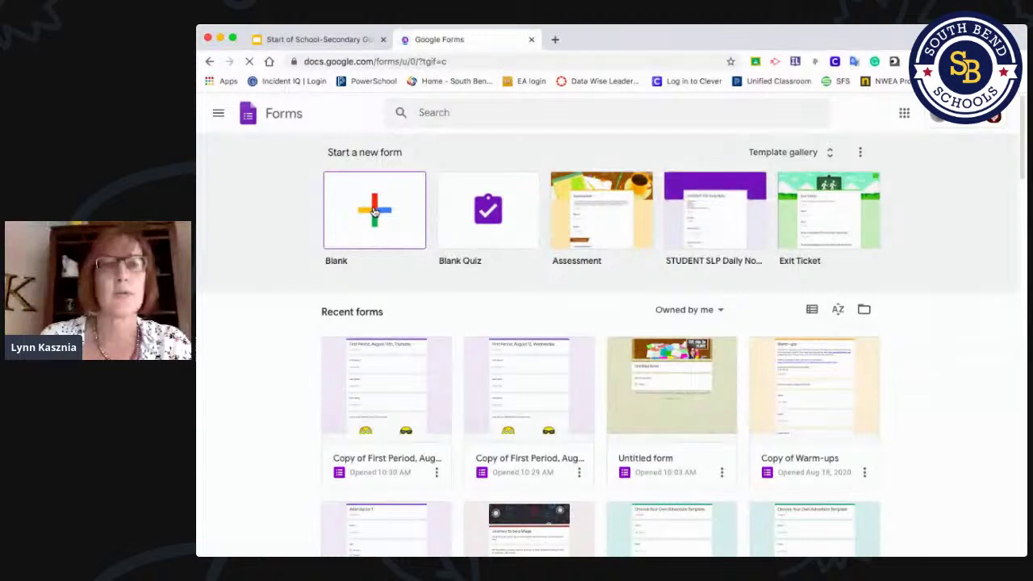
{"action": "left_click", "coordinate": [374, 210]}
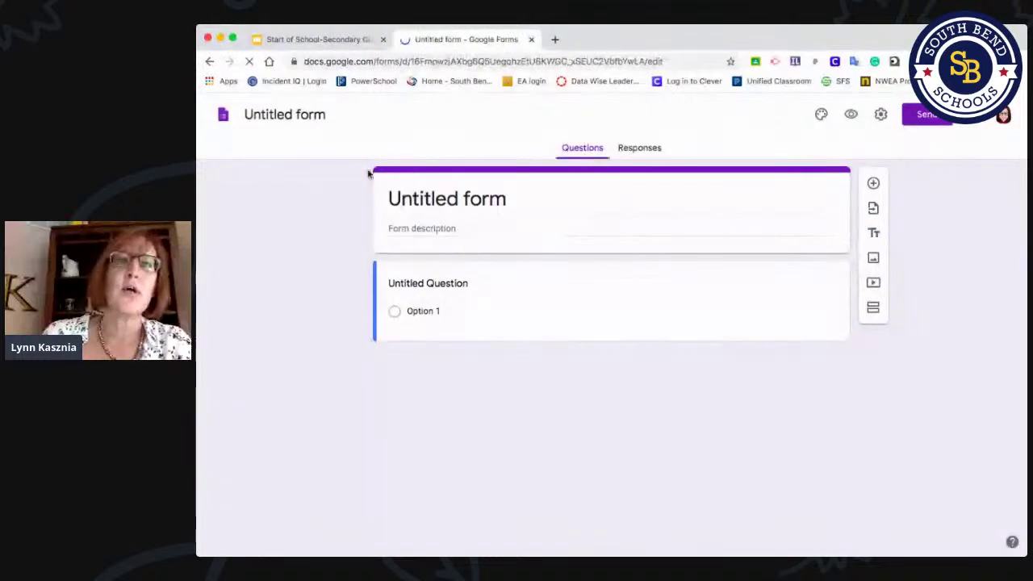
- Name the form "Demo" so that its title heading also reads "Demo"
{"action": "left_click", "coordinate": [277, 116]}
{"action": "type", "text": "Demo"}
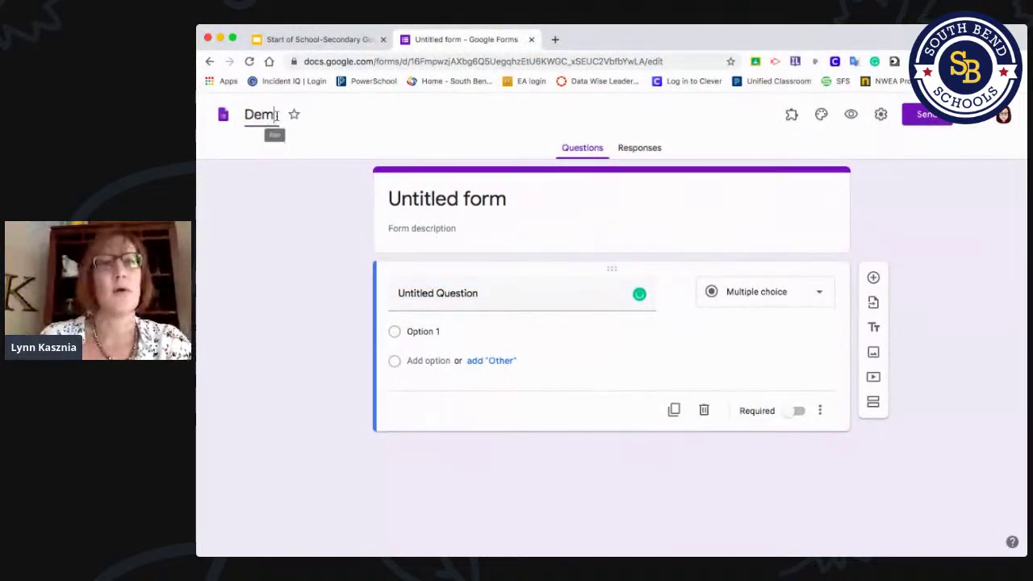
{"action": "left_click", "coordinate": [312, 268]}
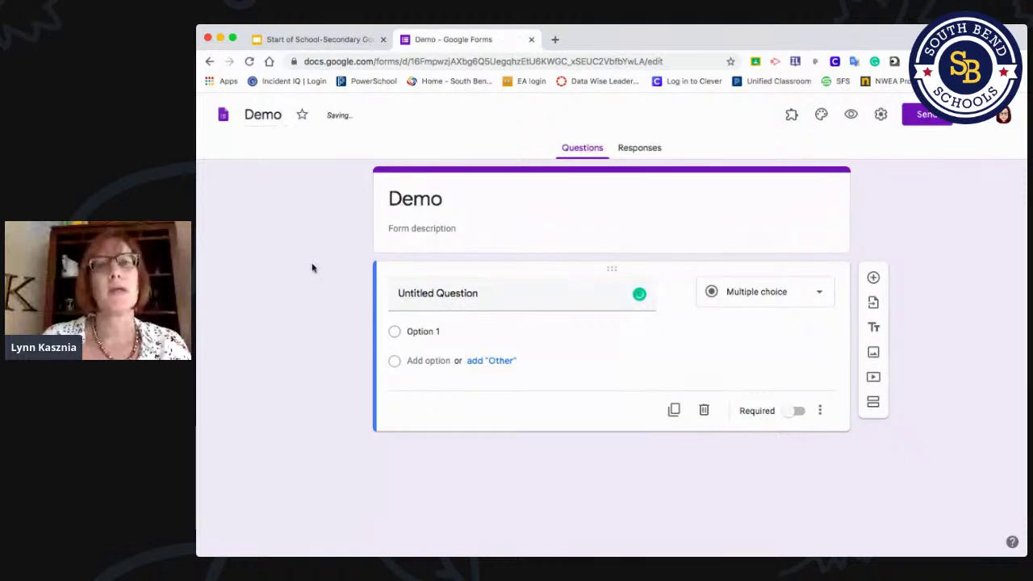
{"action": "double_click", "coordinate": [466, 202]}
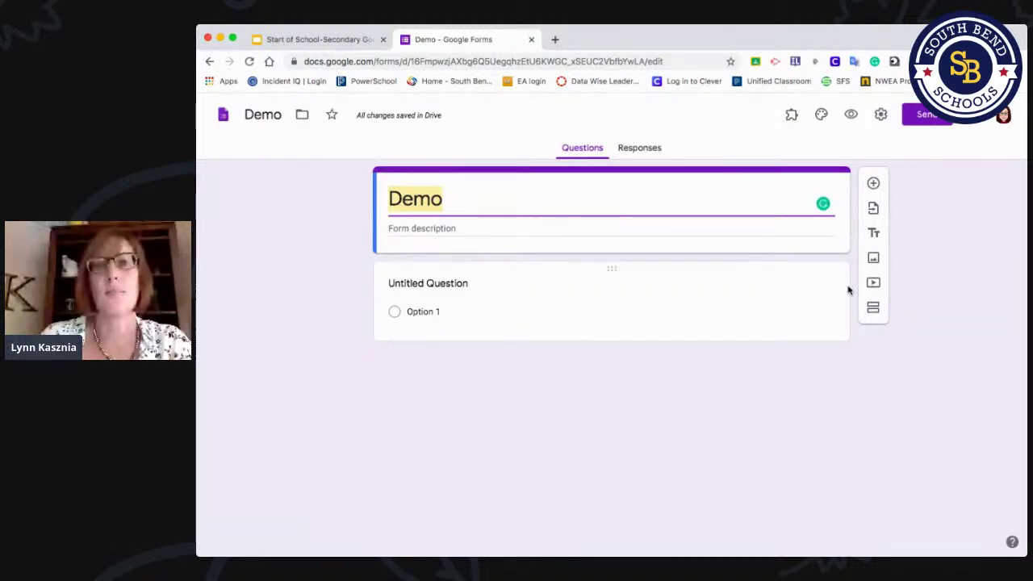
{"action": "left_click", "coordinate": [958, 235]}
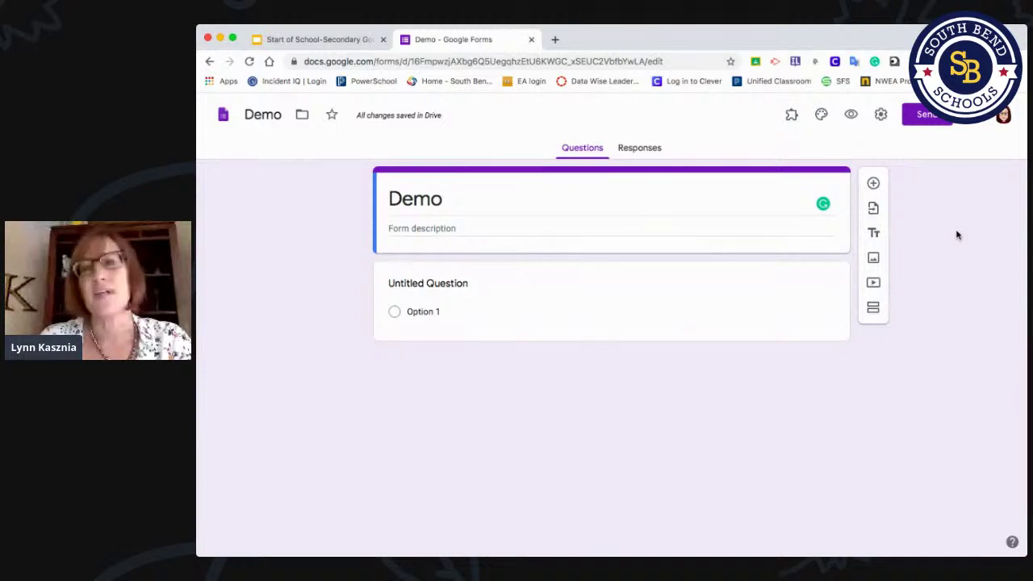
- Open the header image selection in the theme options and browse the built-in images, including the Party category
{"action": "left_click", "coordinate": [822, 116]}
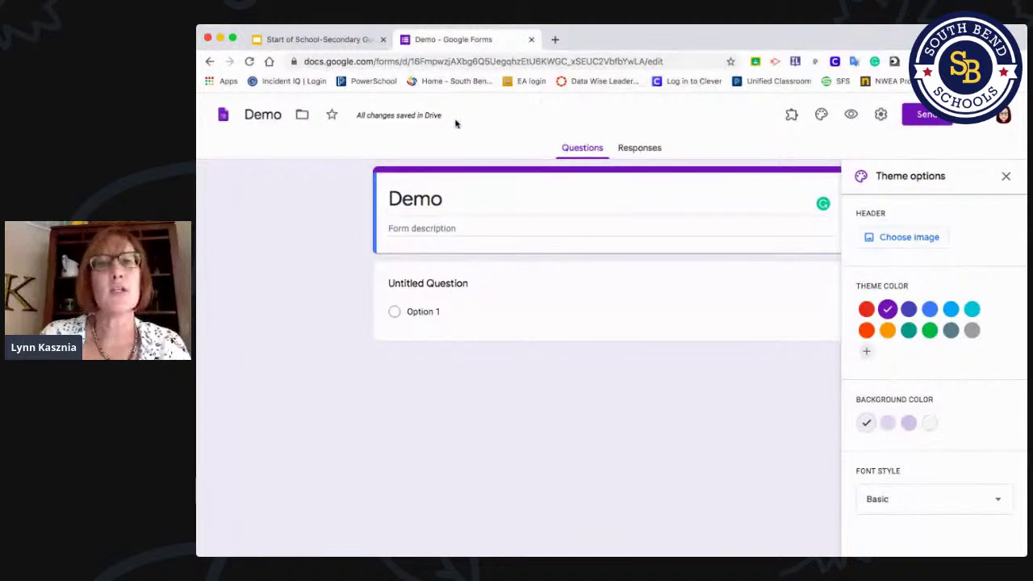
{"action": "left_click", "coordinate": [903, 238]}
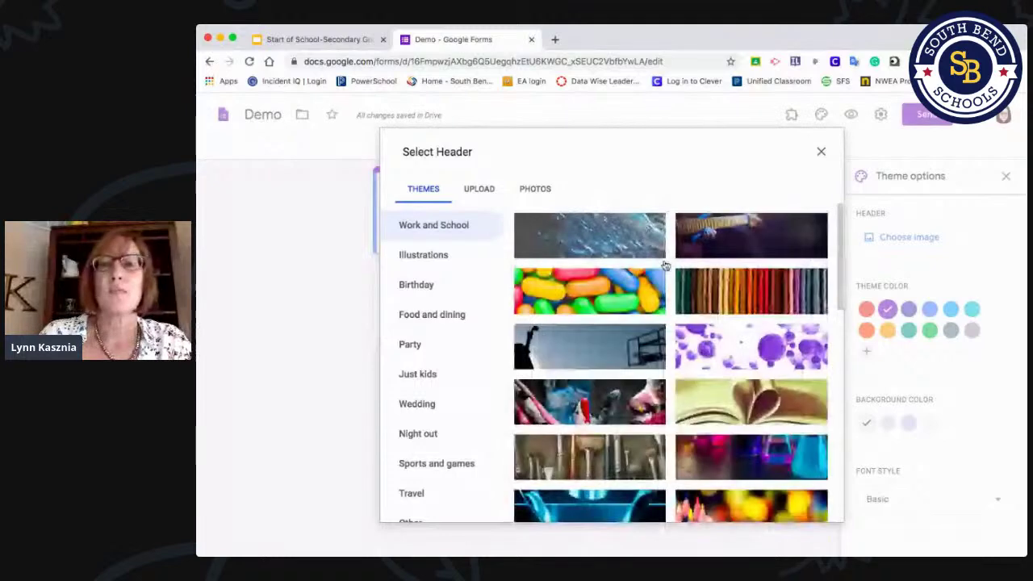
{"action": "scroll", "coordinate": [662, 258], "scroll_direction": "down", "scroll_amount": 1}
{"action": "left_click", "coordinate": [420, 376]}
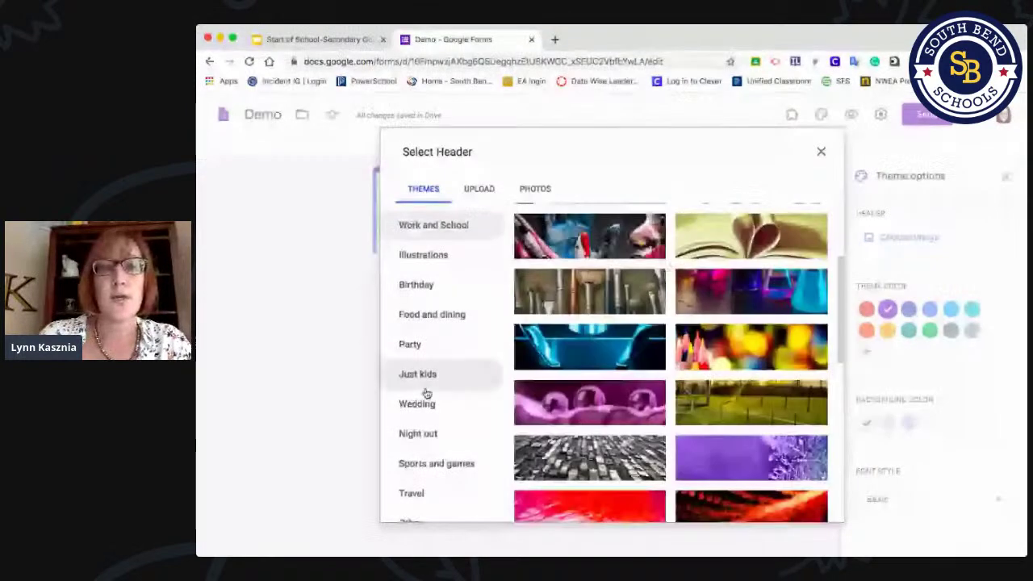
{"action": "left_click", "coordinate": [424, 400]}
{"action": "left_click", "coordinate": [421, 347]}
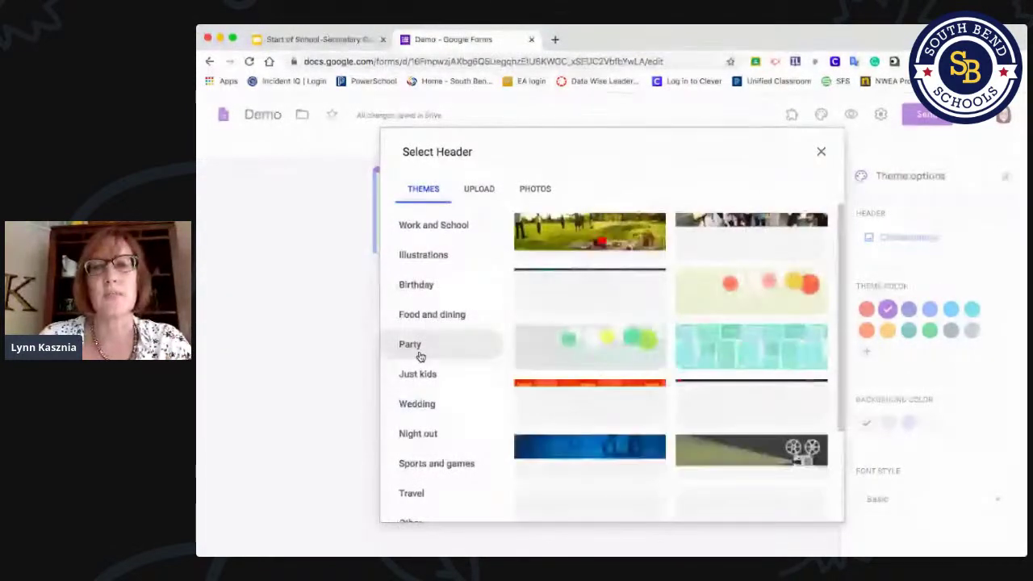
{"action": "scroll", "coordinate": [646, 443], "scroll_direction": "down", "scroll_amount": 2}
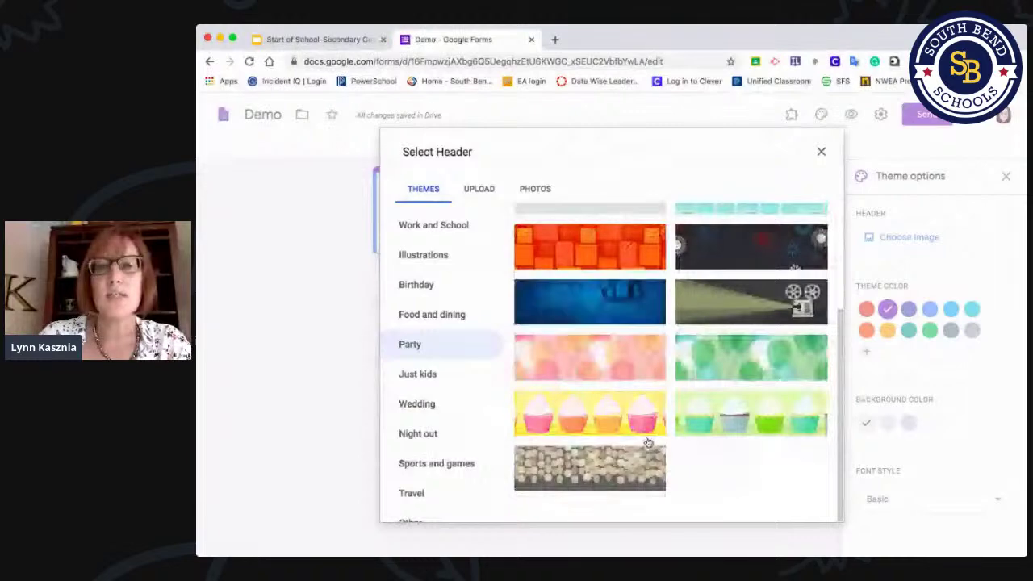
{"action": "scroll", "coordinate": [646, 444], "scroll_direction": "up", "scroll_amount": 3}
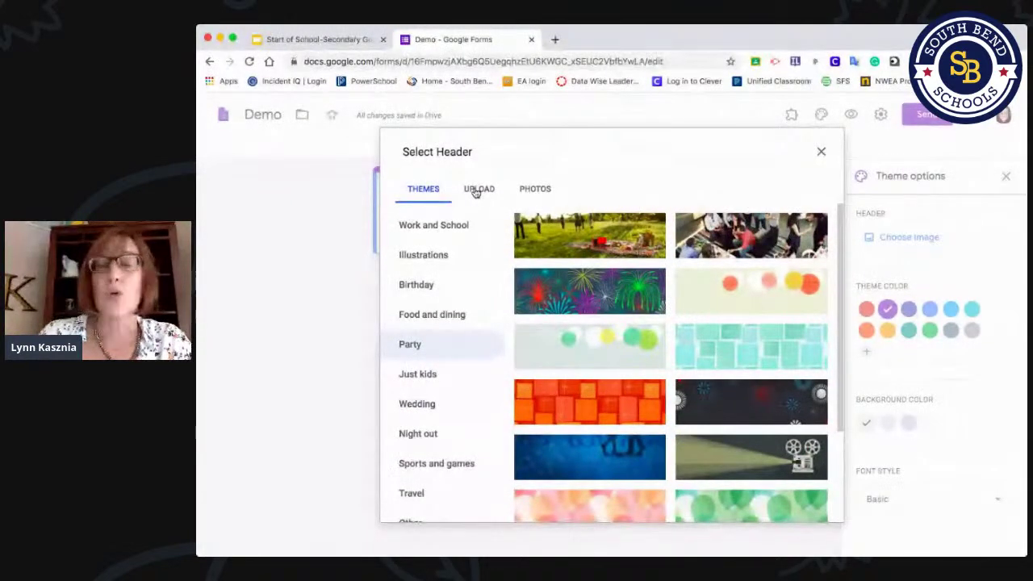
- Upload the "See You in Class" bulletin board picture from the computer as the header image
{"action": "left_click", "coordinate": [476, 191]}
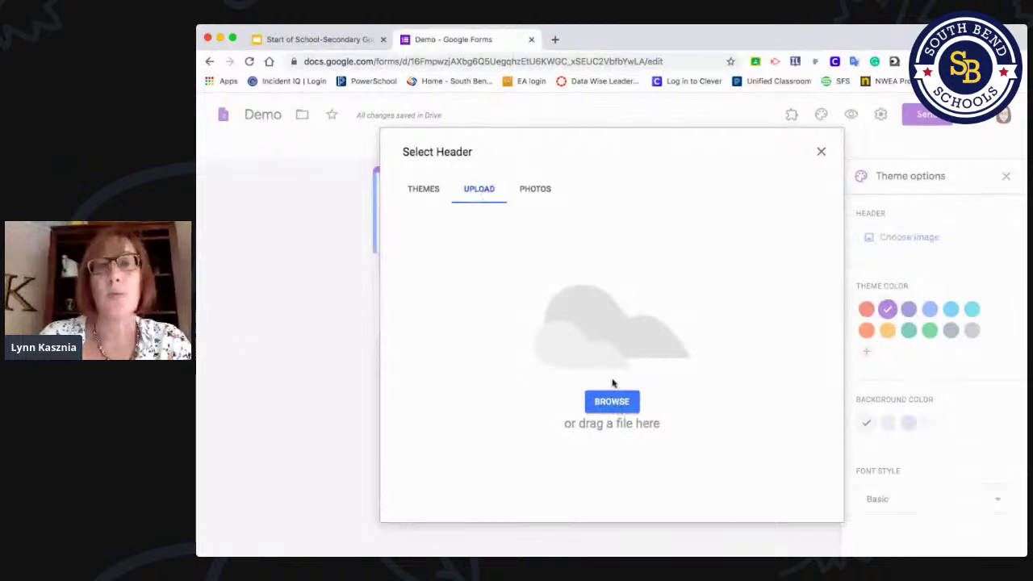
{"action": "left_click", "coordinate": [602, 407]}
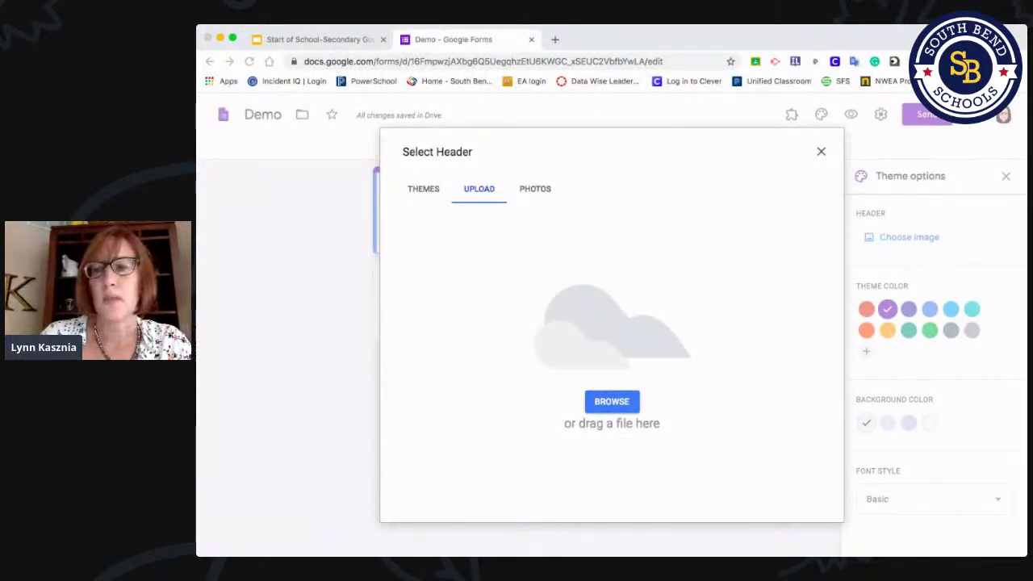
{"action": "key", "text": "Return"}
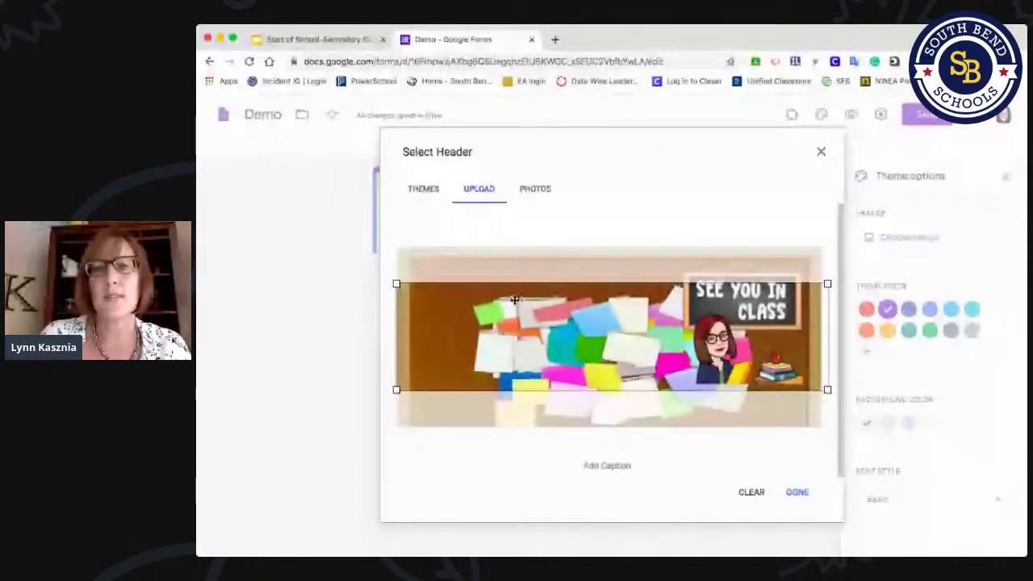
- Position the header crop over the upper part of the picture, including the whole chalkboard sign, and apply it
{"action": "left_click_drag", "start_coordinate": [515, 300], "coordinate": [515, 280]}
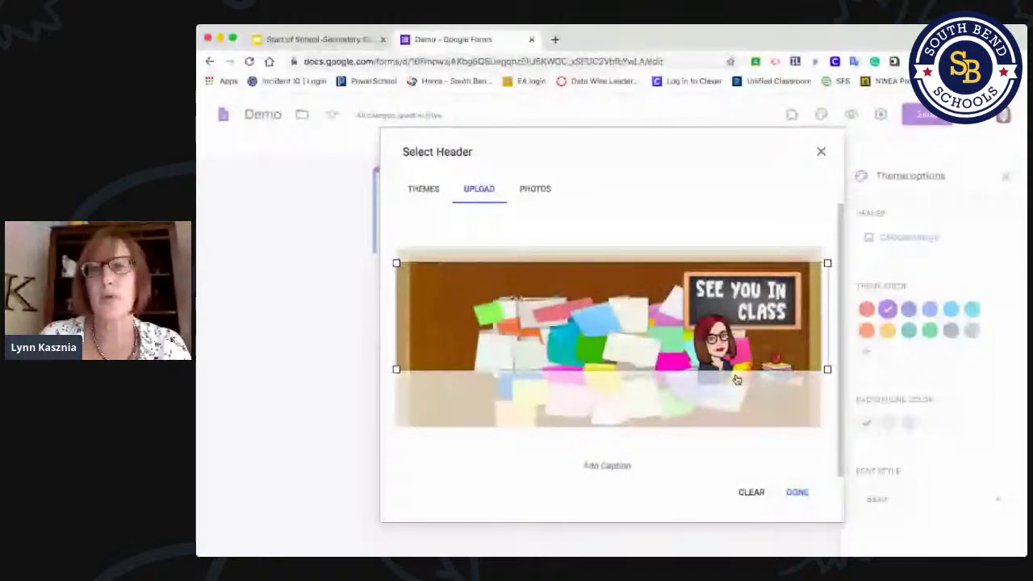
{"action": "left_click_drag", "start_coordinate": [827, 369], "coordinate": [824, 370]}
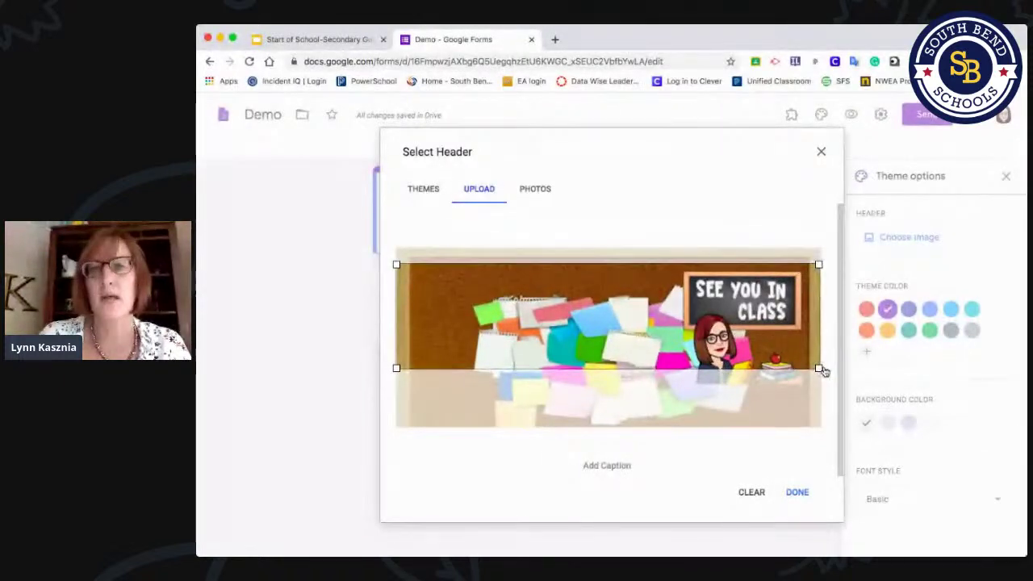
{"action": "left_click_drag", "start_coordinate": [733, 304], "coordinate": [733, 306]}
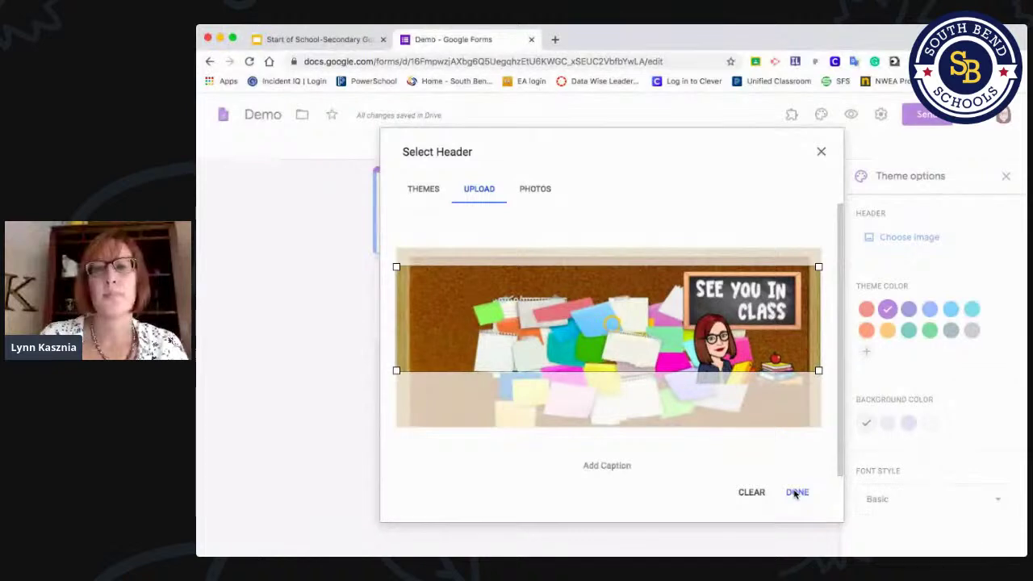
{"action": "left_click", "coordinate": [796, 493]}
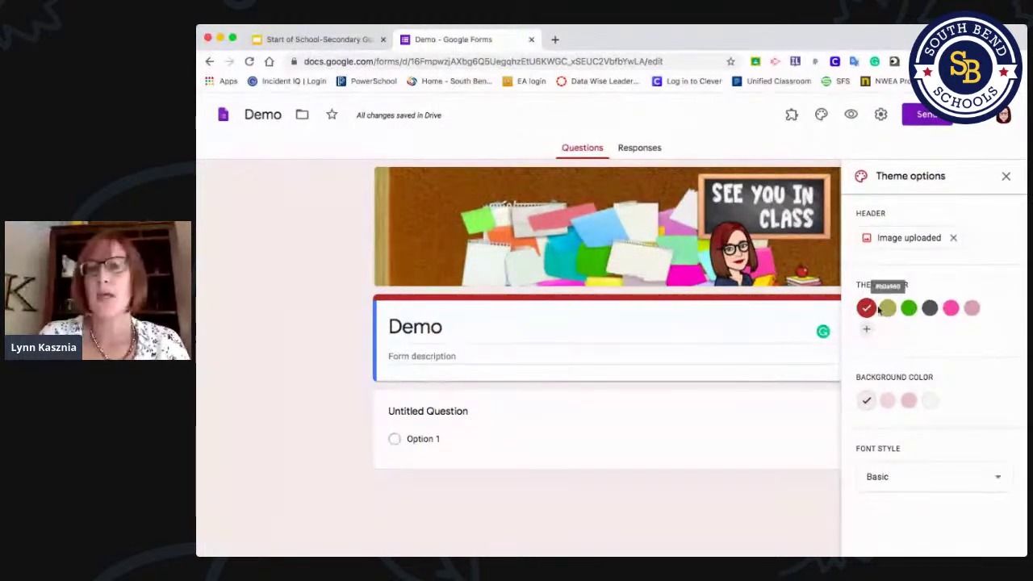
- Try the olive and red theme colors, settle on green, and set the background to the darkest green shade
{"action": "left_click", "coordinate": [888, 308]}
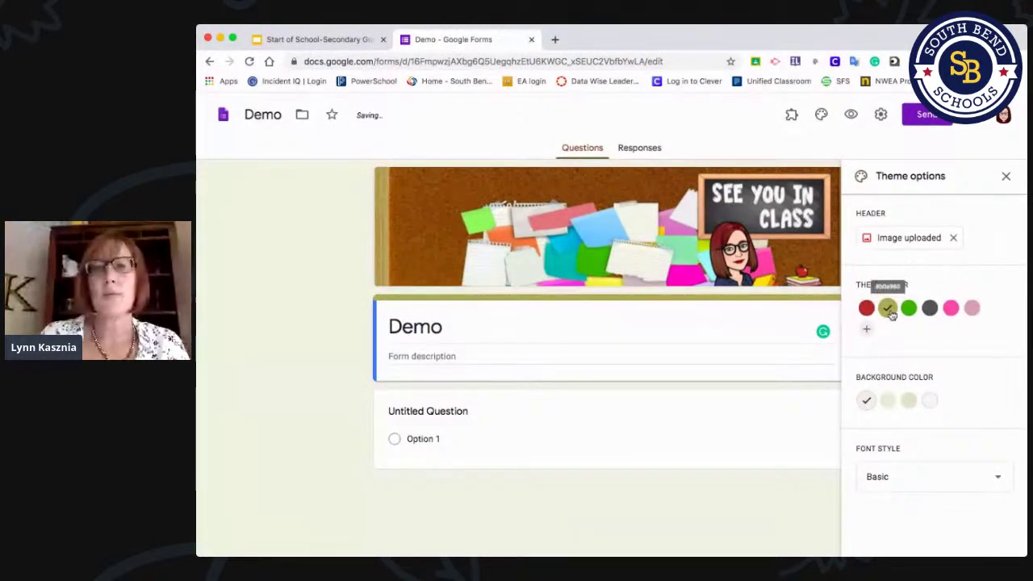
{"action": "left_click", "coordinate": [867, 309]}
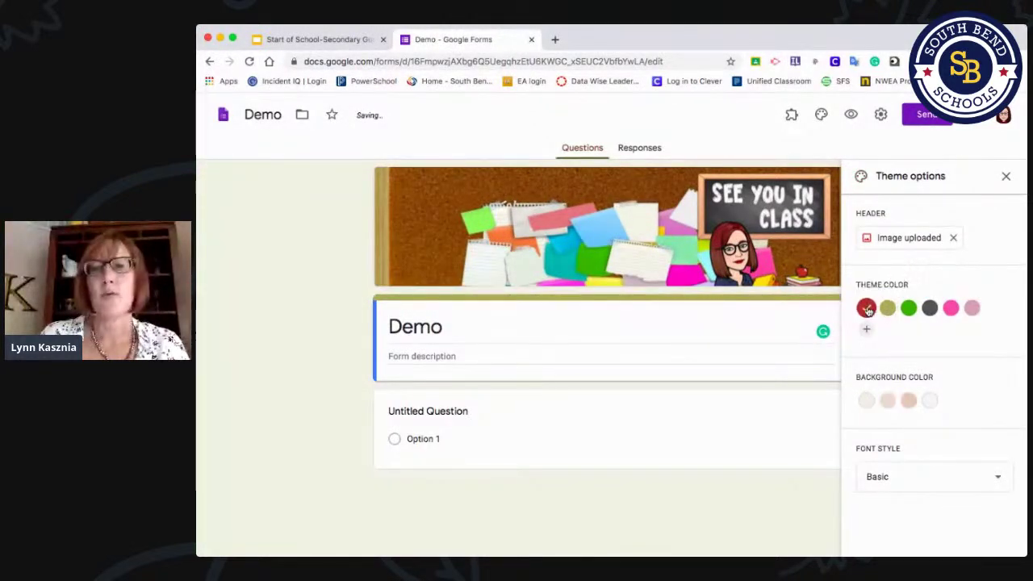
{"action": "left_click", "coordinate": [909, 309]}
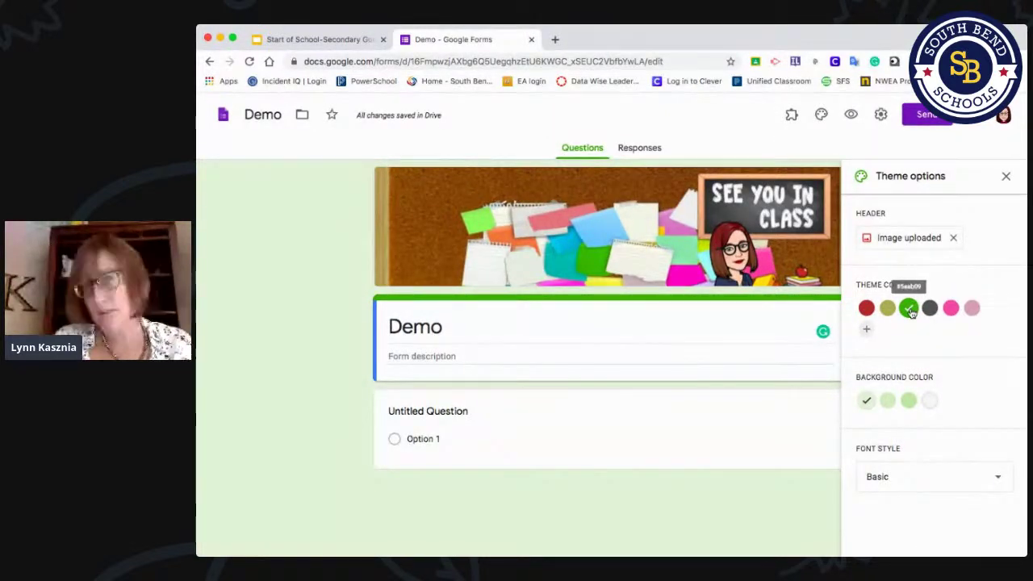
{"action": "left_click", "coordinate": [909, 403]}
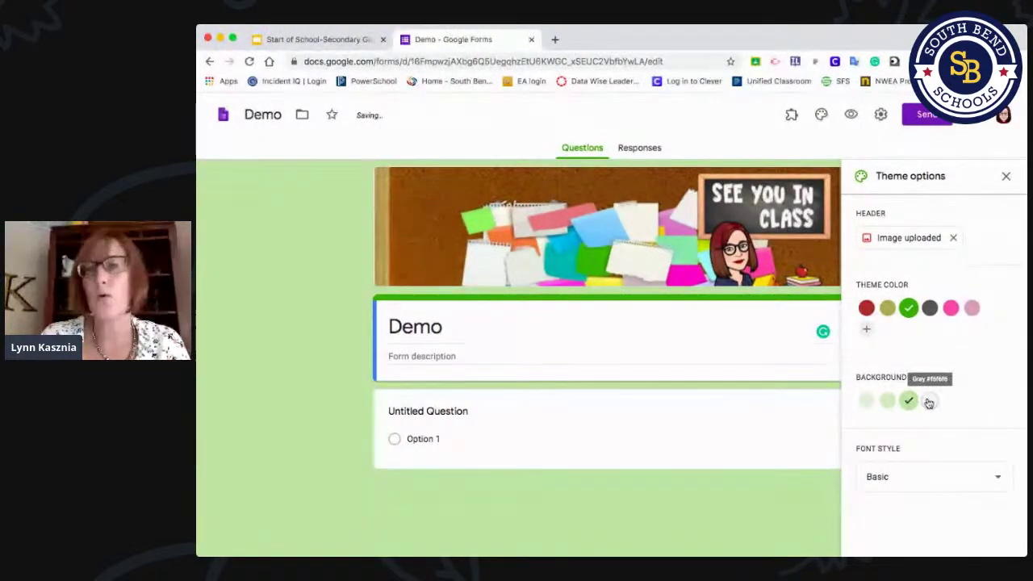
- Check the custom theme color picker and the font styles, keep Basic, and close the theme options
{"action": "left_click", "coordinate": [866, 329]}
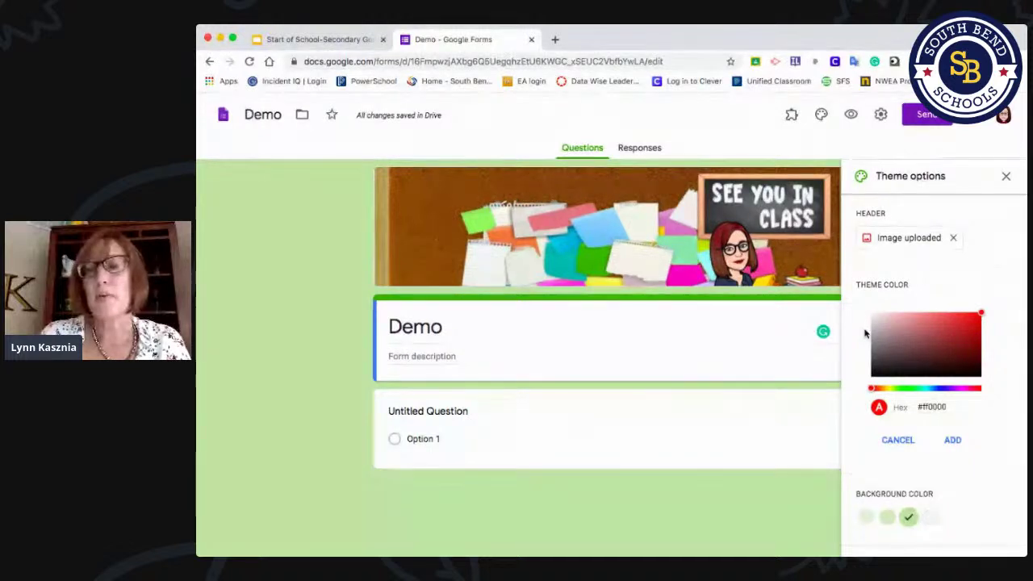
{"action": "left_click", "coordinate": [894, 443]}
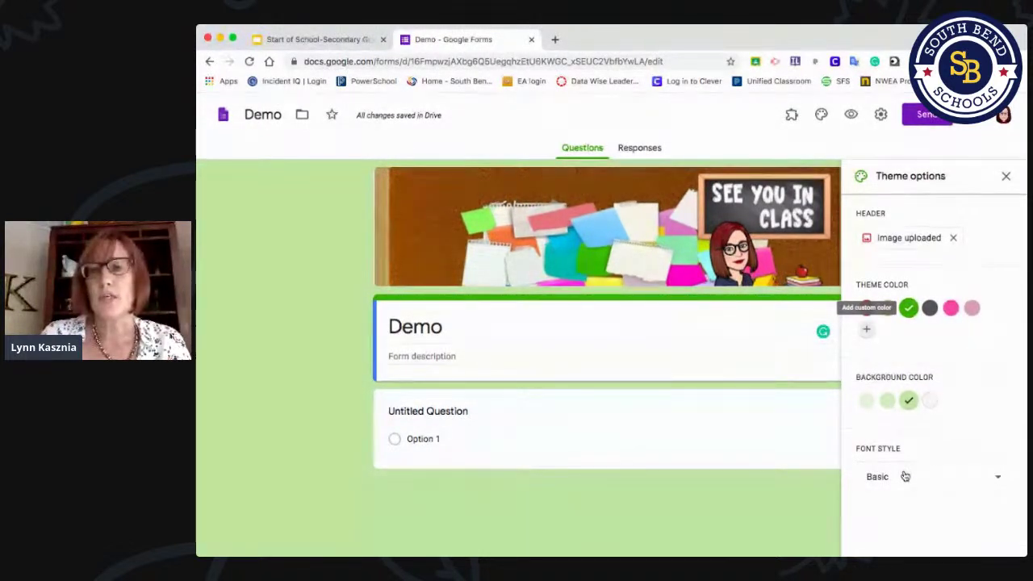
{"action": "left_click", "coordinate": [904, 476]}
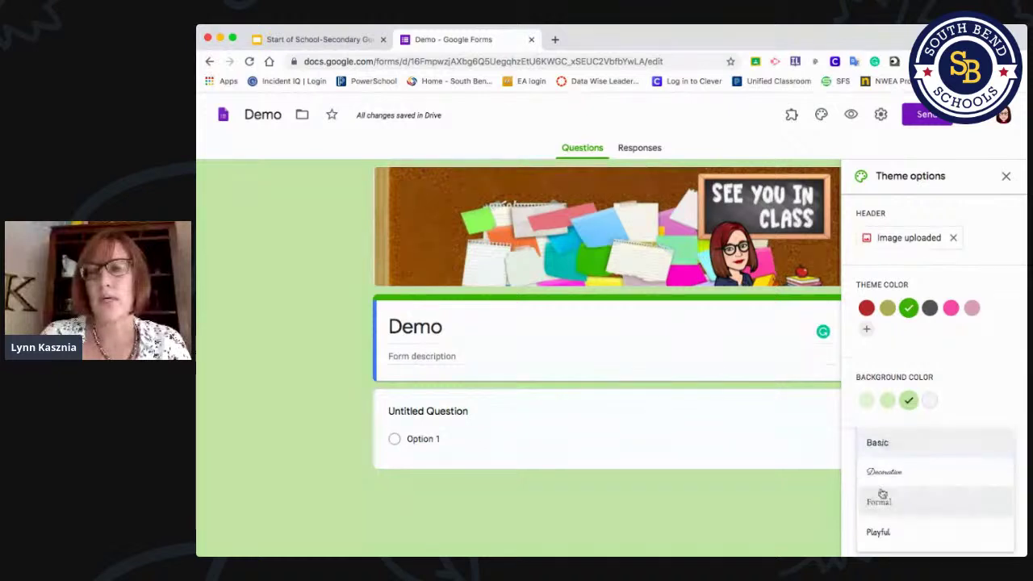
{"action": "left_click", "coordinate": [880, 446]}
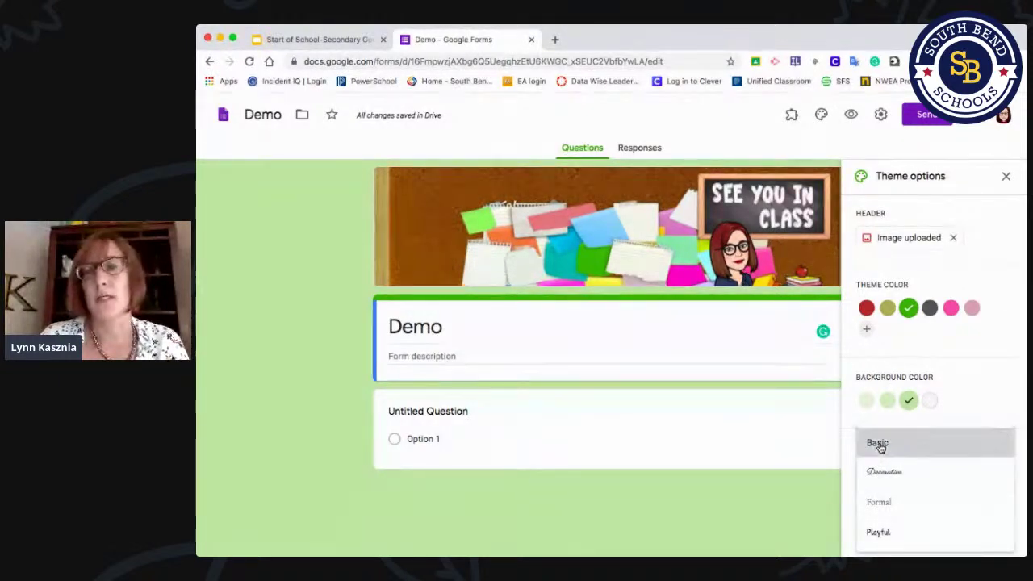
{"action": "left_click", "coordinate": [1006, 177]}
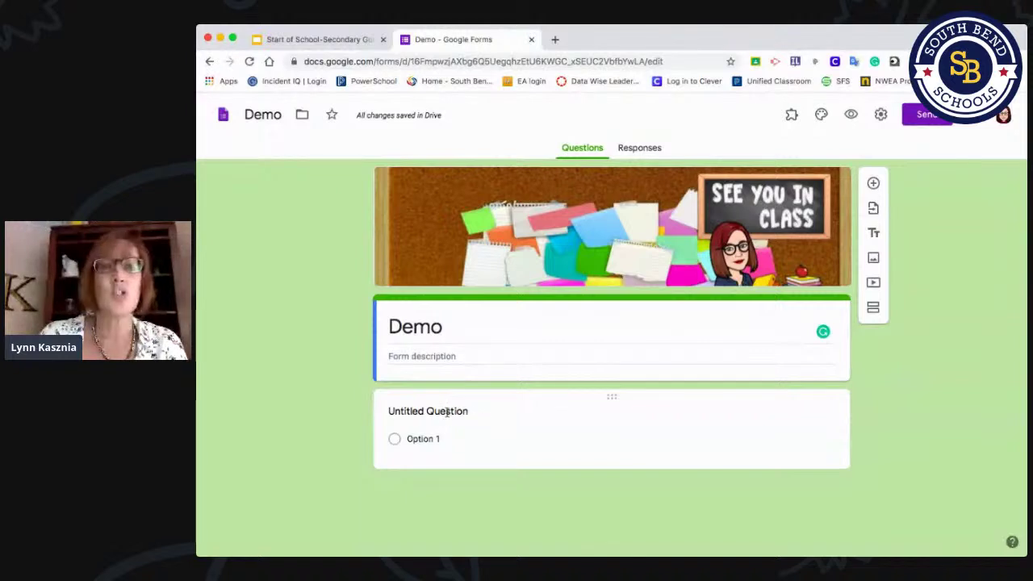
- Enter "Do you best" as the form description
{"action": "left_click", "coordinate": [417, 349]}
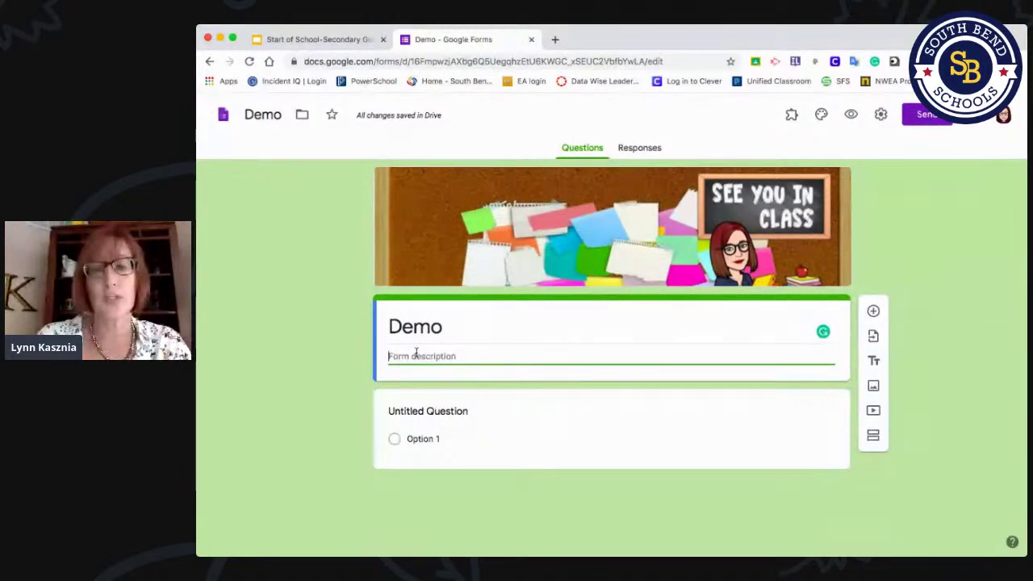
{"action": "type", "text": "D"}
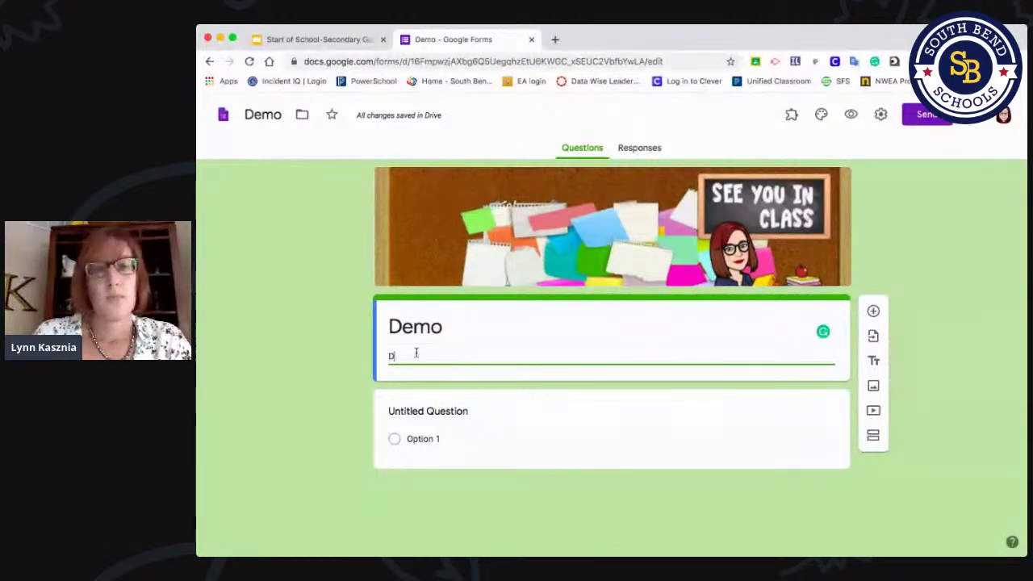
{"action": "type", "text": "o you best"}
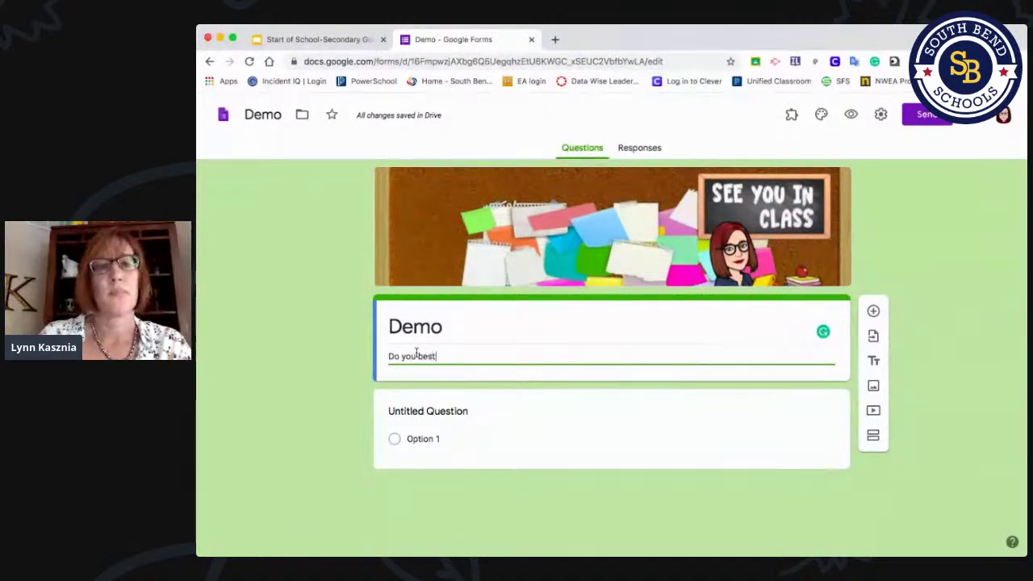
- Title the first question "Last Name" and make it a short answer question
{"action": "left_click", "coordinate": [412, 410]}
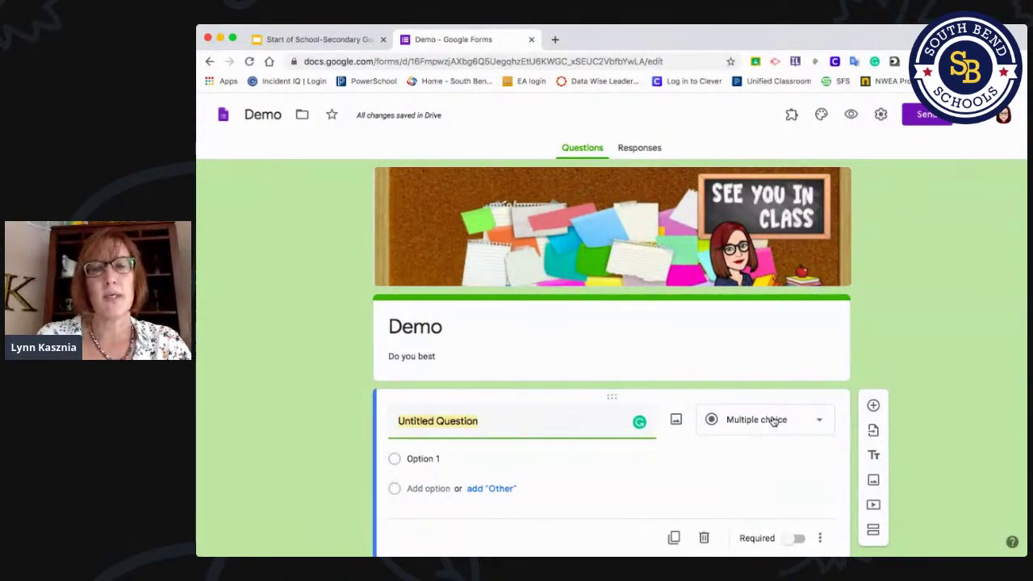
{"action": "type", "text": "Last Name"}
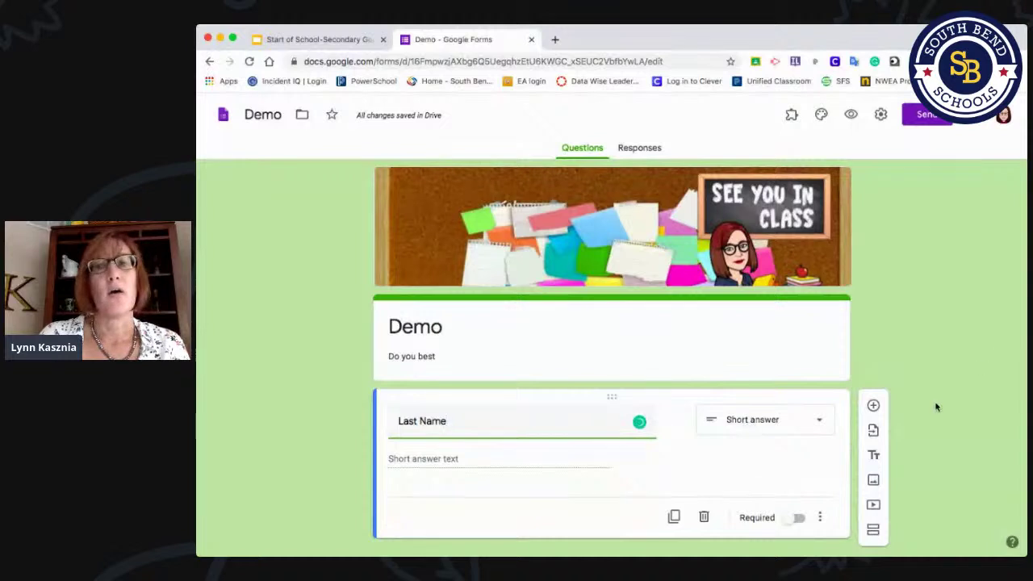
{"action": "scroll", "coordinate": [936, 407], "scroll_direction": "down", "scroll_amount": 1}
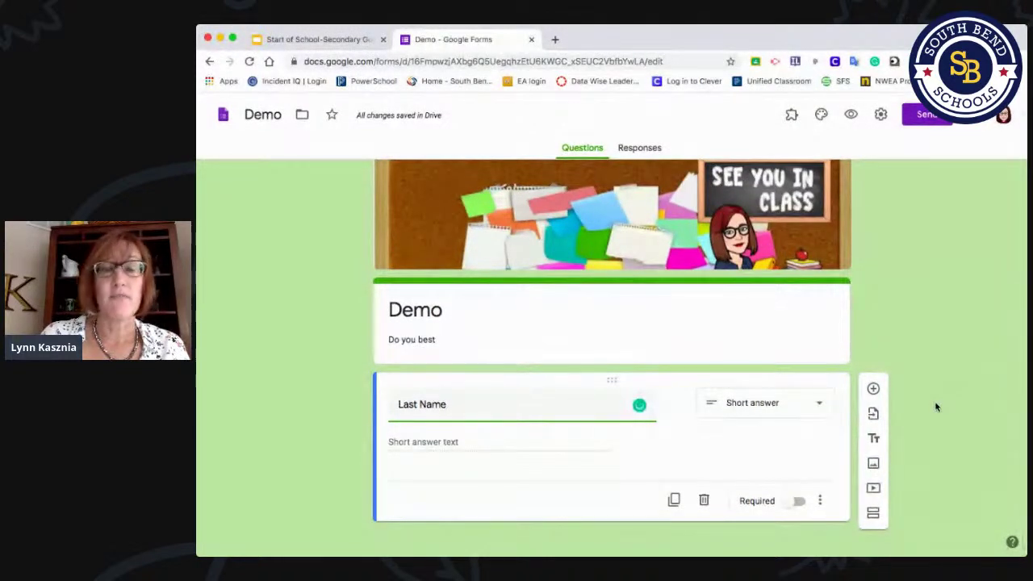
- Make the Last Name question required and add a required short answer question titled "First Name"
{"action": "left_click", "coordinate": [799, 502]}
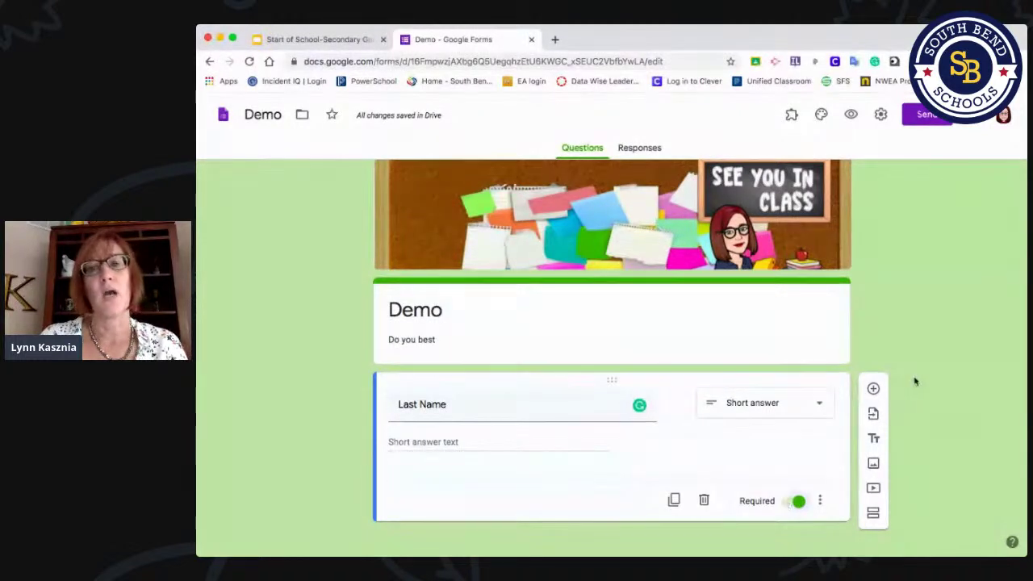
{"action": "left_click", "coordinate": [874, 390]}
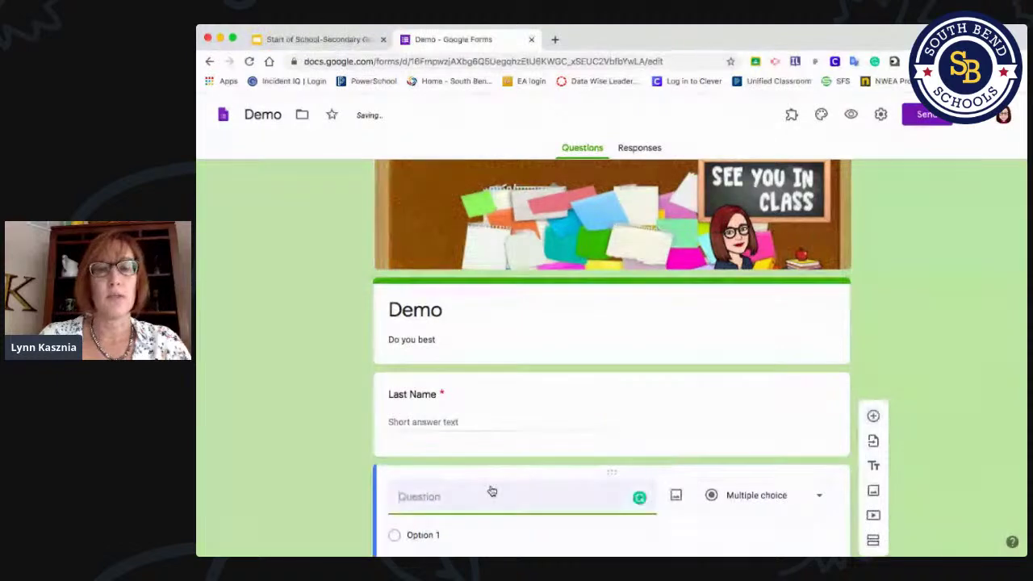
{"action": "type", "text": "First Name"}
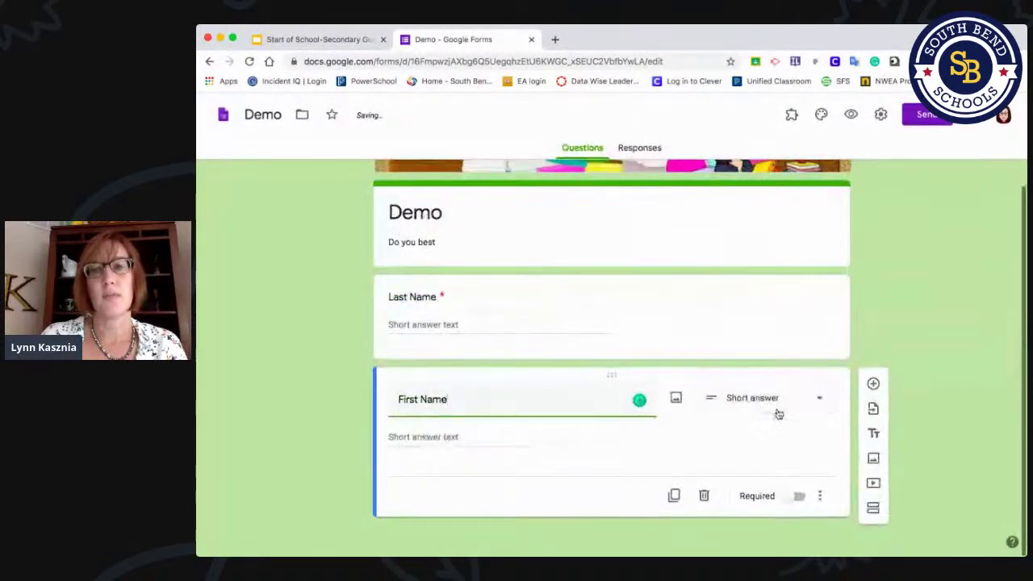
{"action": "left_click", "coordinate": [799, 497]}
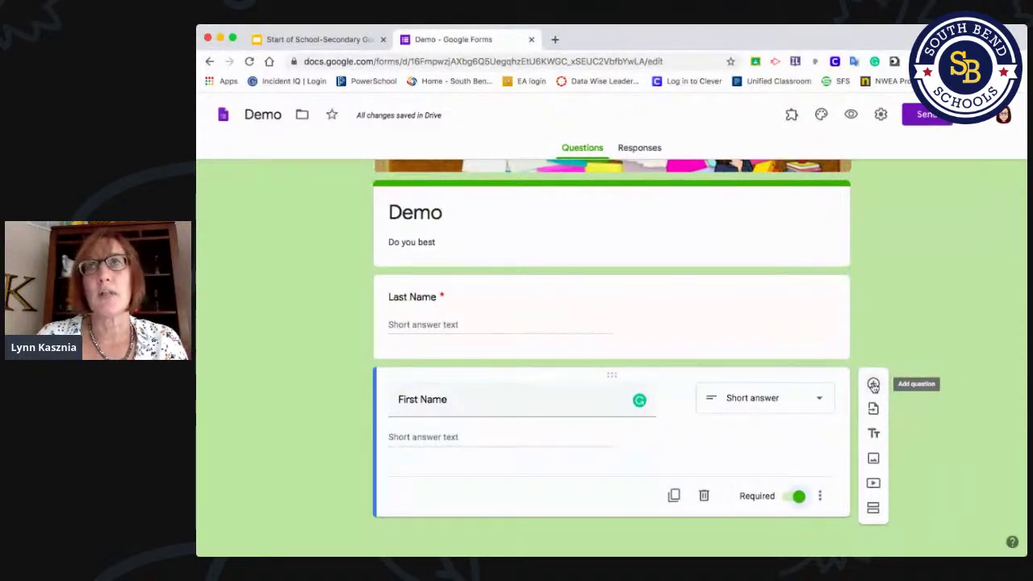
- Add a multiple choice question titled "What Class Period" after the First Name question
{"action": "left_click", "coordinate": [874, 385]}
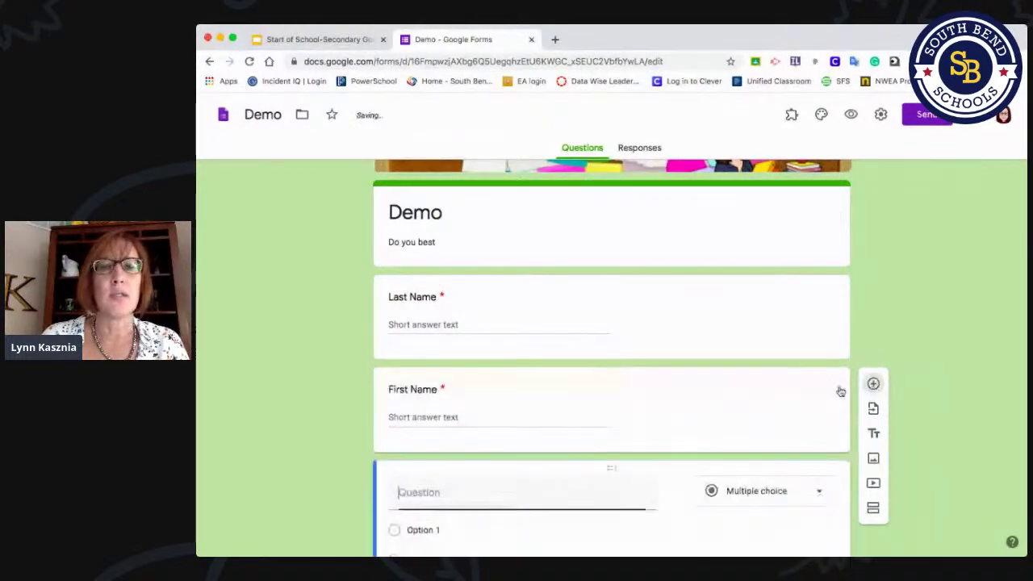
{"action": "type", "text": "What Class"}
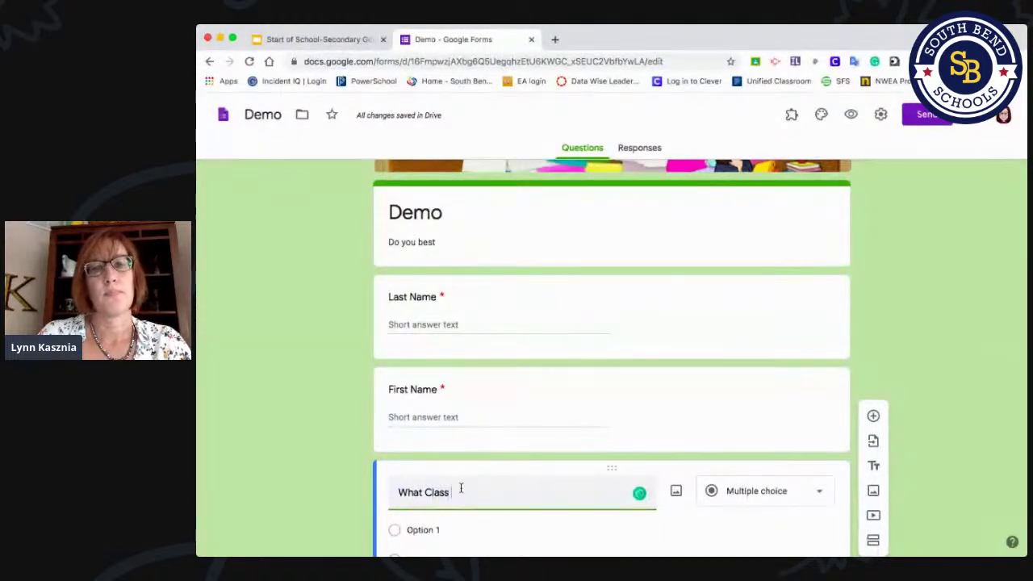
{"action": "type", "text": " Period"}
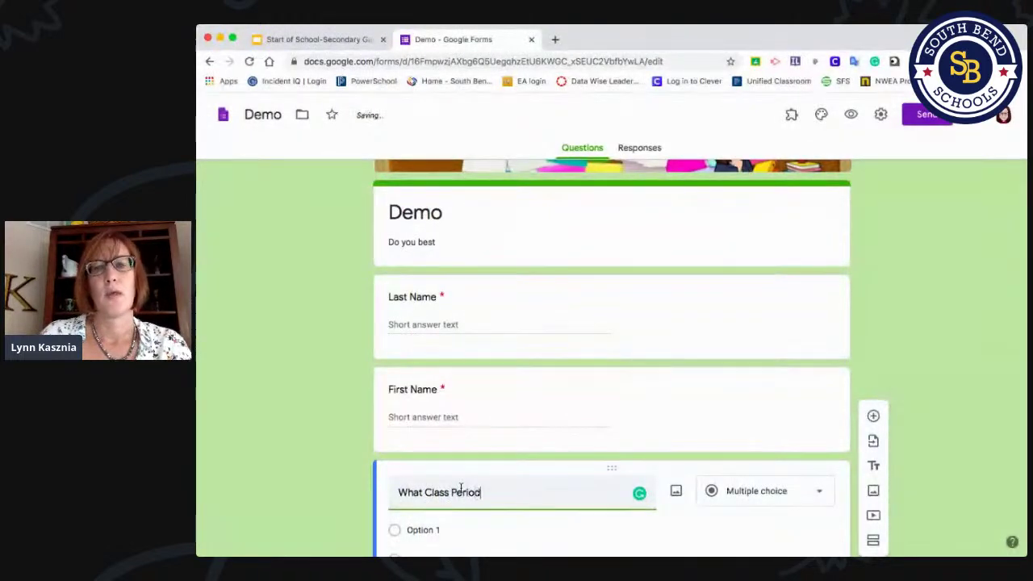
- Give the class period question the options 1st, 3rd and 5th, and make it required
{"action": "scroll", "coordinate": [800, 503], "scroll_direction": "down", "scroll_amount": 2}
{"action": "left_click", "coordinate": [429, 423]}
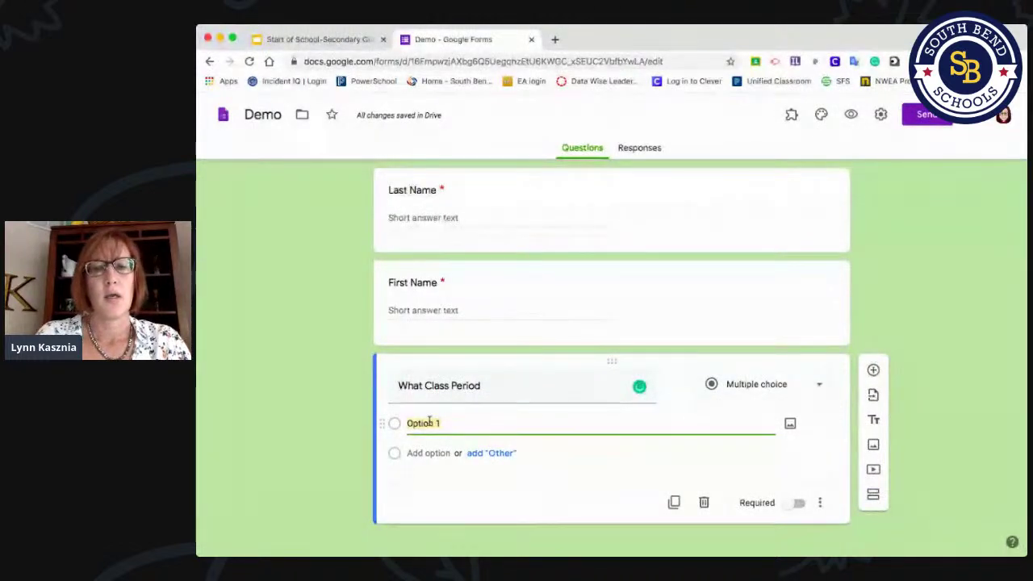
{"action": "type", "text": "1st"}
{"action": "key", "text": "Return"}
{"action": "type", "text": "3"}
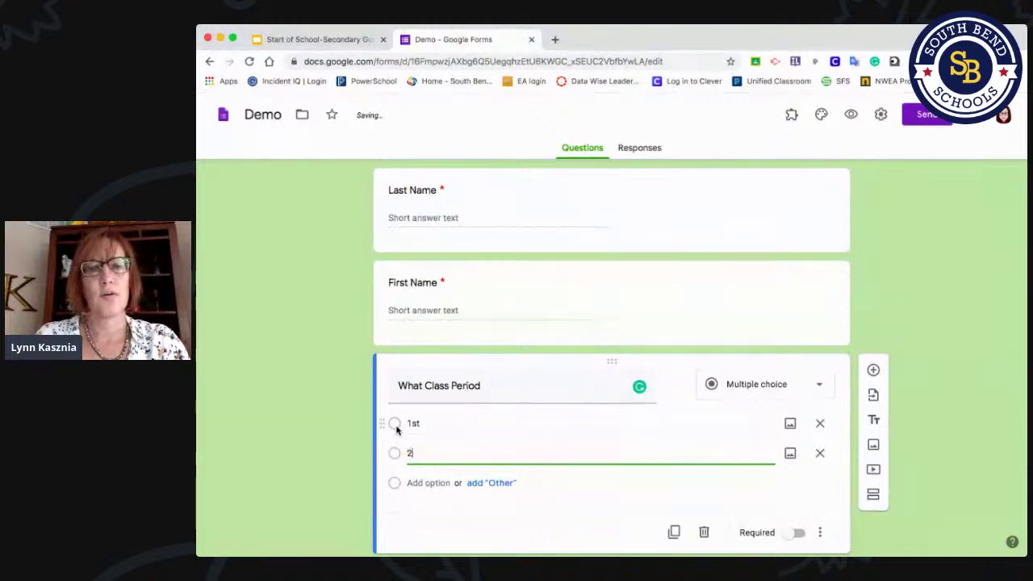
{"action": "type", "text": "Rd"}
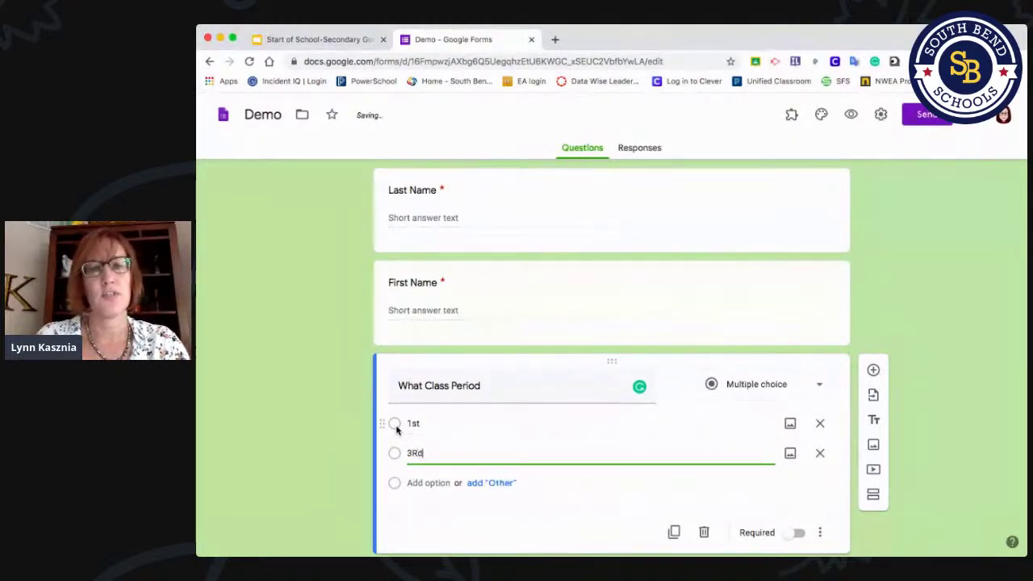
{"action": "key", "text": "Return"}
{"action": "type", "text": "5th"}
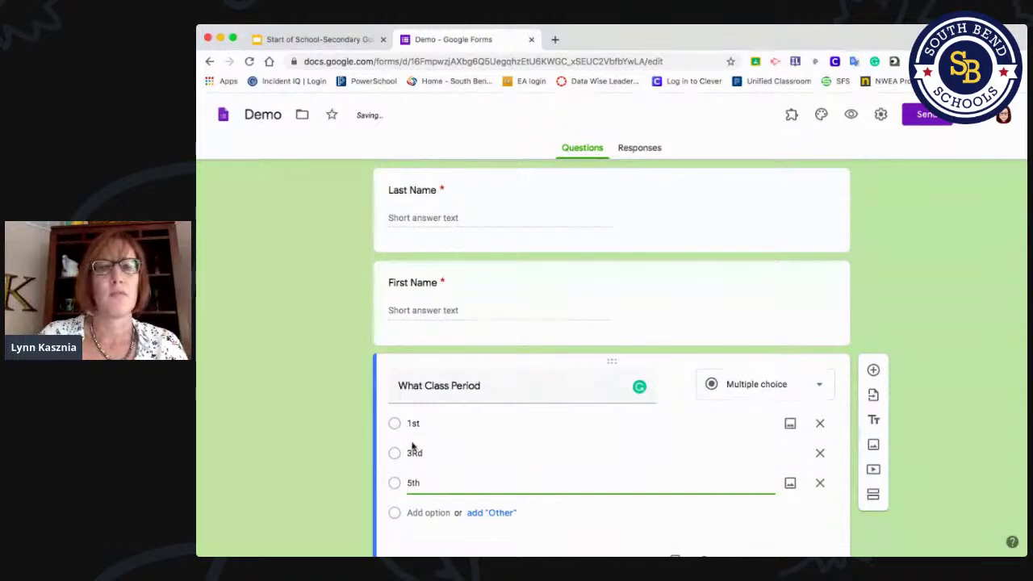
{"action": "double_click", "coordinate": [415, 453]}
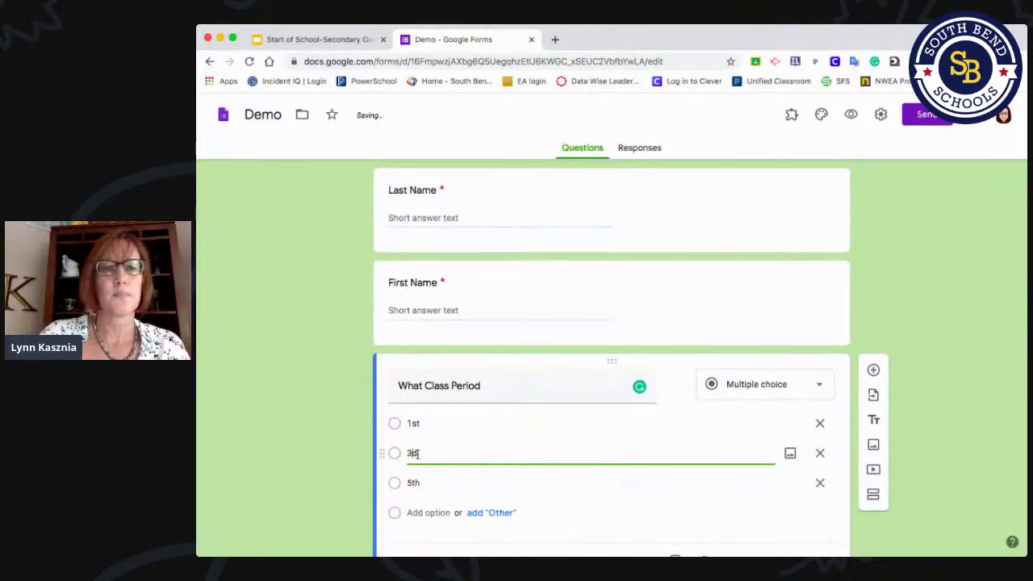
{"action": "type", "text": "3rd"}
{"action": "scroll", "coordinate": [614, 472], "scroll_direction": "down", "scroll_amount": 1}
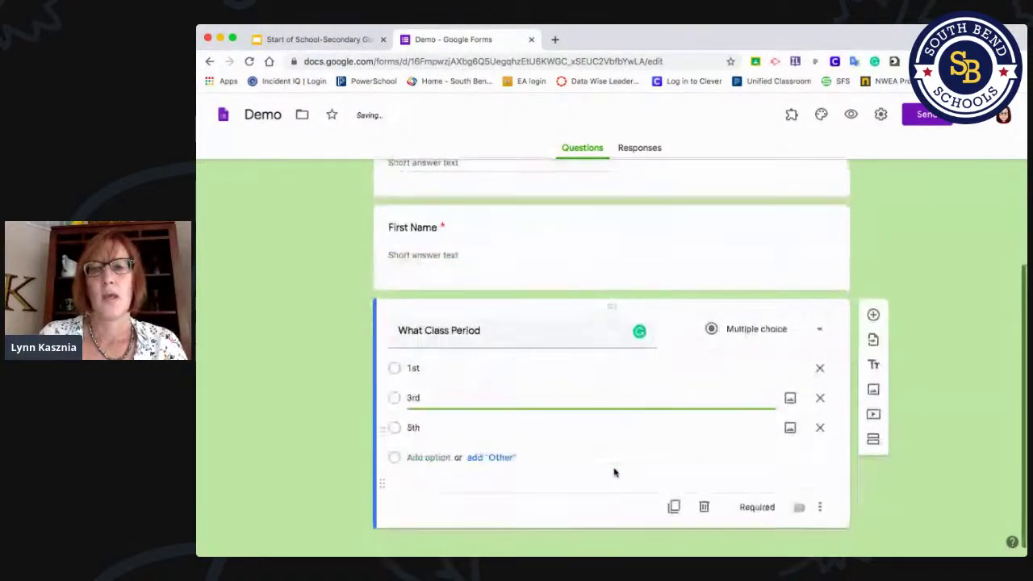
{"action": "left_click", "coordinate": [796, 507]}
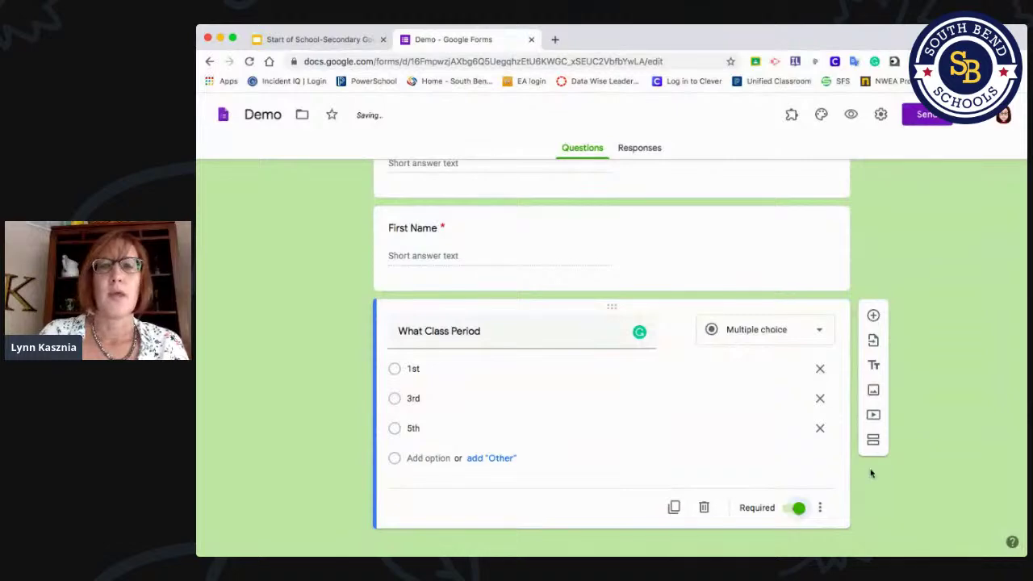
- Add a multiple choice question titled "Who was the first president?" after the class period question
{"action": "scroll", "coordinate": [740, 441], "scroll_direction": "up", "scroll_amount": 3}
{"action": "scroll", "coordinate": [740, 443], "scroll_direction": "down", "scroll_amount": 3}
{"action": "scroll", "coordinate": [740, 443], "scroll_direction": "up", "scroll_amount": 2}
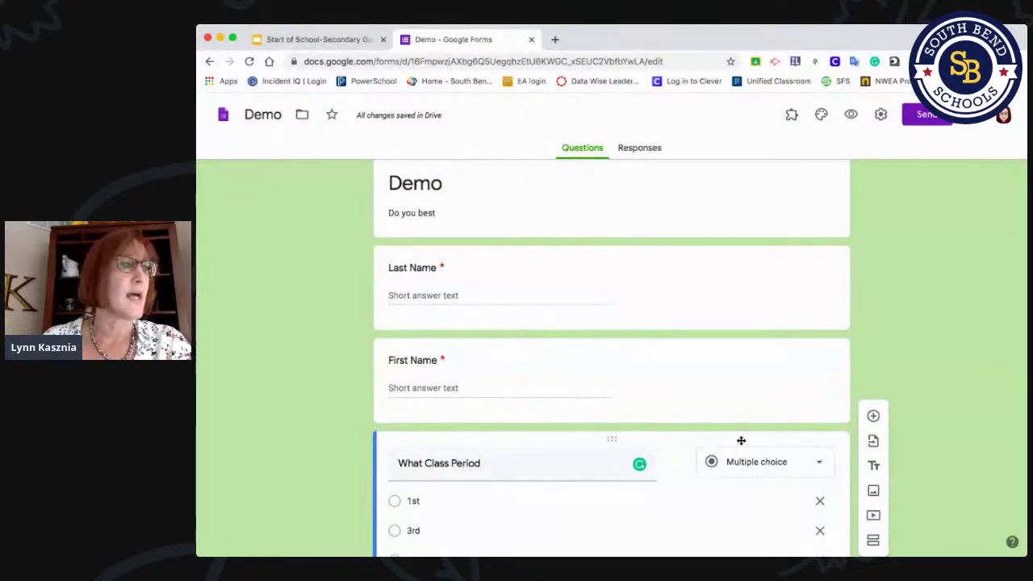
{"action": "scroll", "coordinate": [957, 364], "scroll_direction": "down", "scroll_amount": 3}
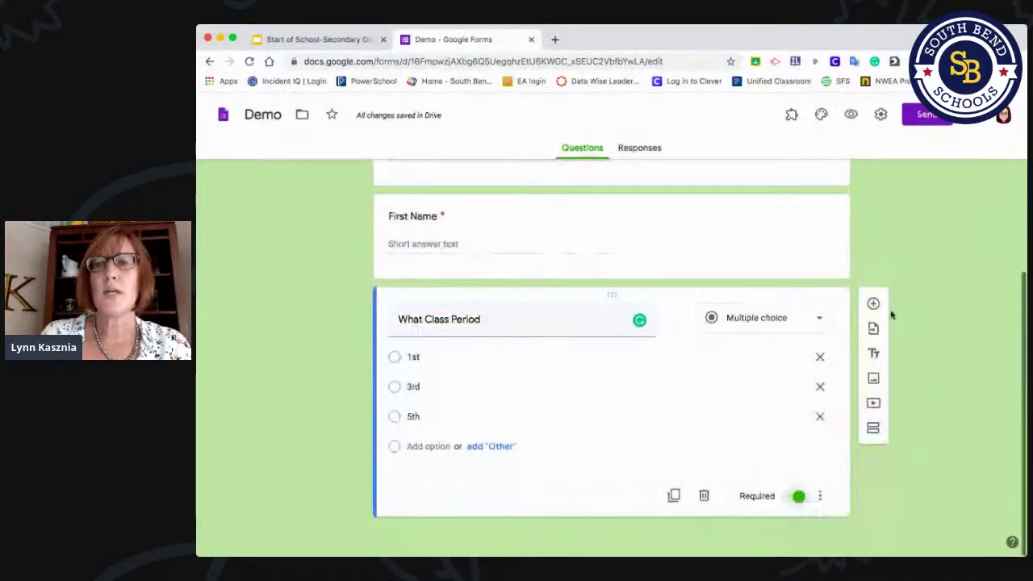
{"action": "left_click", "coordinate": [874, 305]}
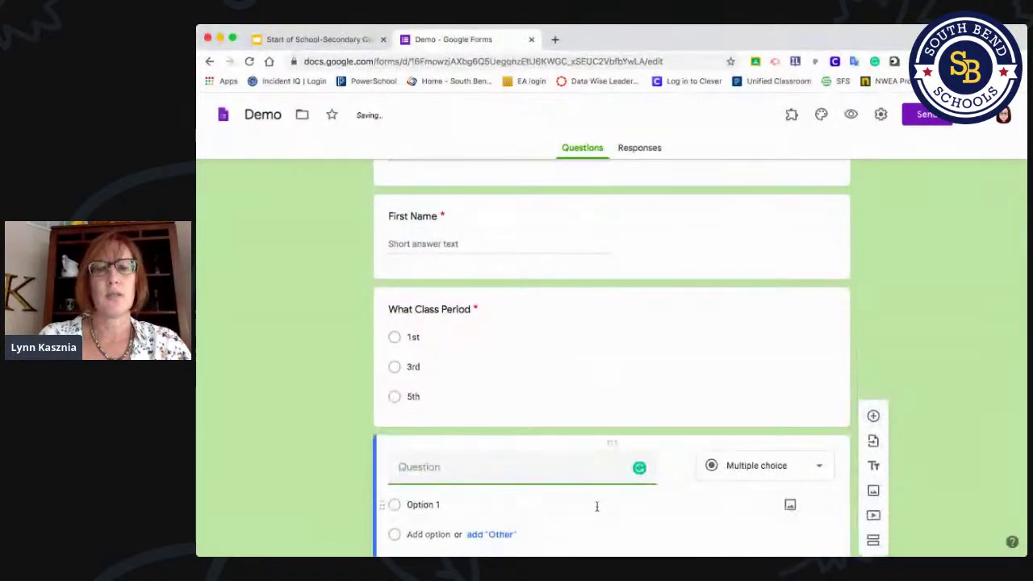
{"action": "type", "text": "Who"}
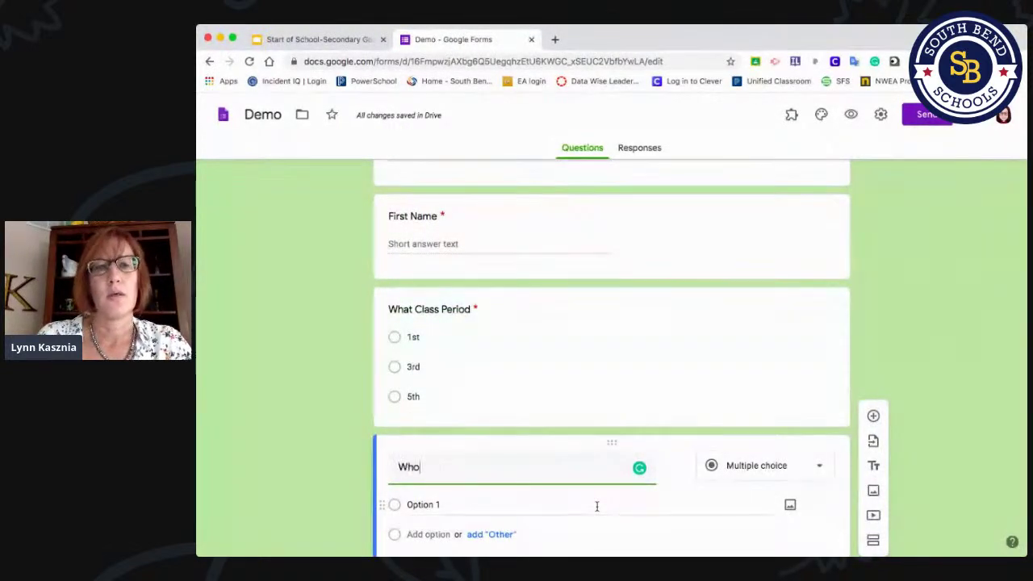
{"action": "type", "text": " is the"}
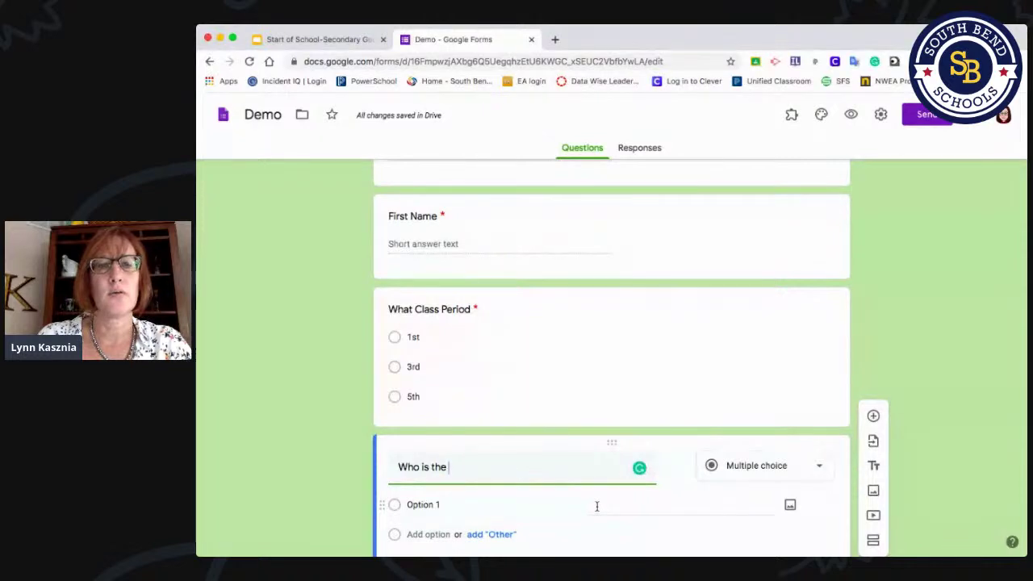
{"action": "key", "text": "BackSpace"}
{"action": "key", "text": "BackSpace"}
{"action": "key", "text": "BackSpace"}
{"action": "key", "text": "BackSpace"}
{"action": "key", "text": "BackSpace"}
{"action": "type", "text": "ws"}
{"action": "key", "text": "BackSpace"}
{"action": "type", "text": "as the first Pre"}
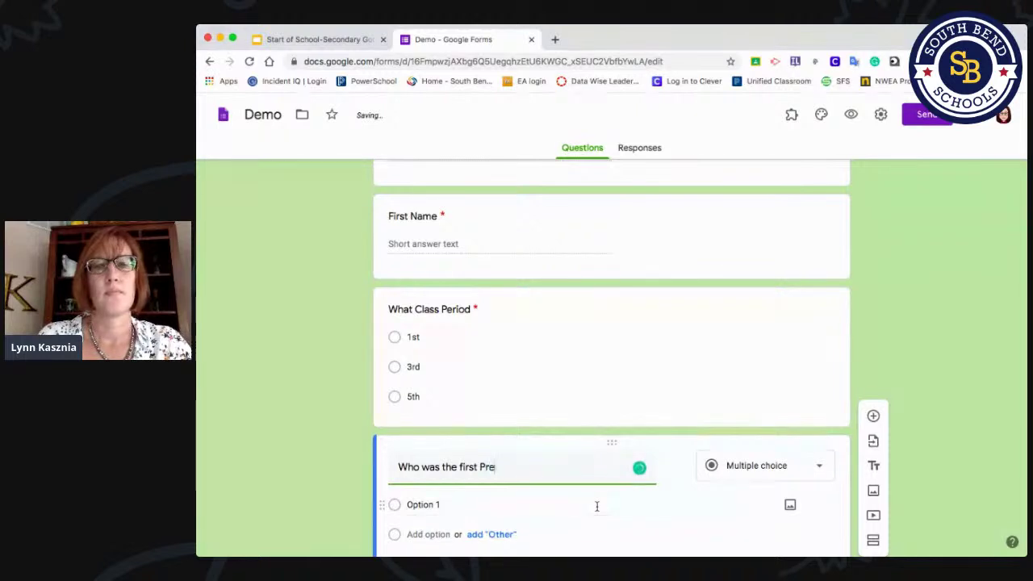
{"action": "type", "text": "resient"}
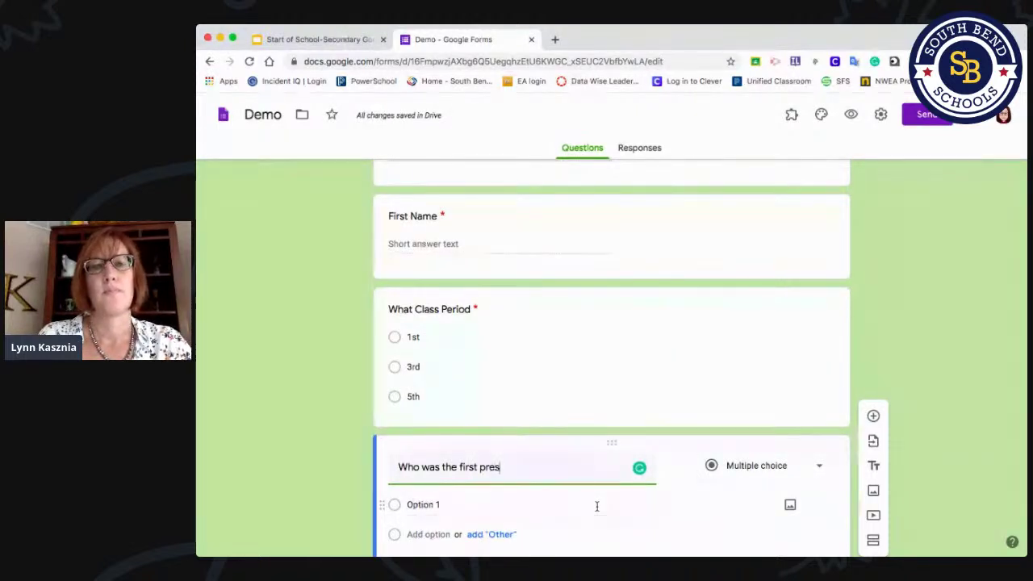
{"action": "key", "text": "BackSpace"}
{"action": "type", "text": "dent?"}
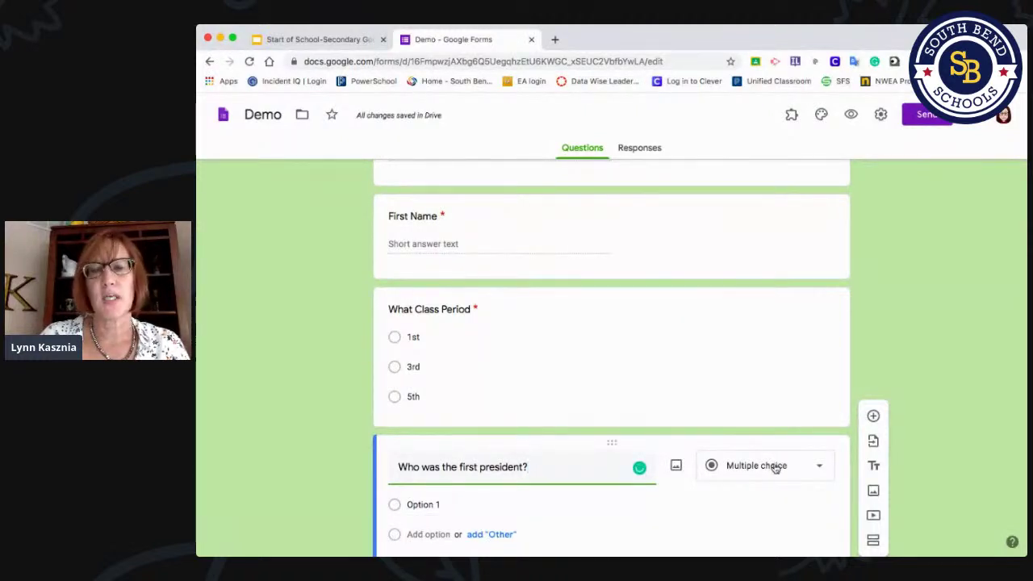
- Enter Washington, Lincoln and Obama as the answer options of the president question and make it required
{"action": "scroll", "coordinate": [775, 469], "scroll_direction": "down", "scroll_amount": 2}
{"action": "left_click", "coordinate": [438, 425]}
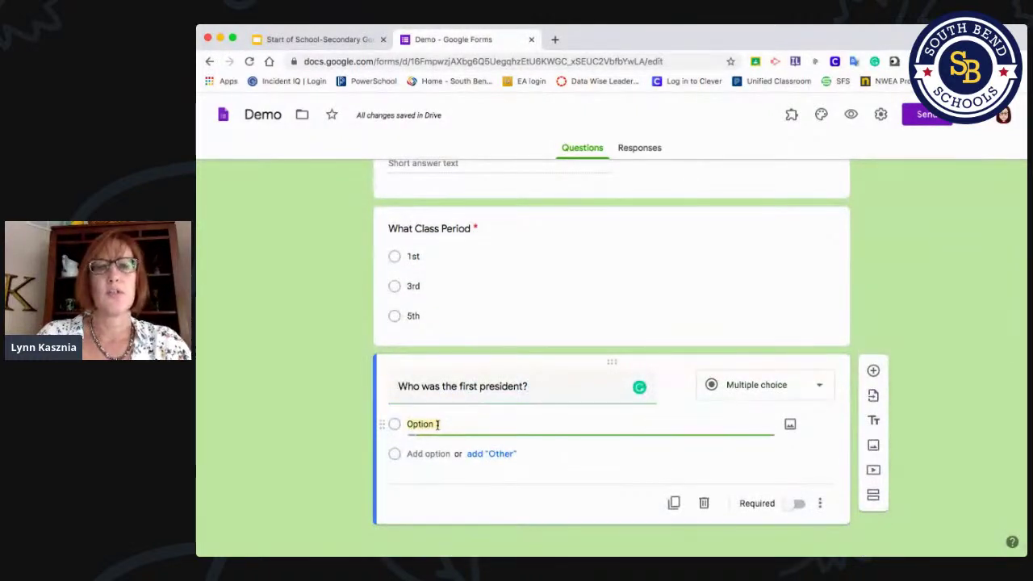
{"action": "type", "text": "Washin"}
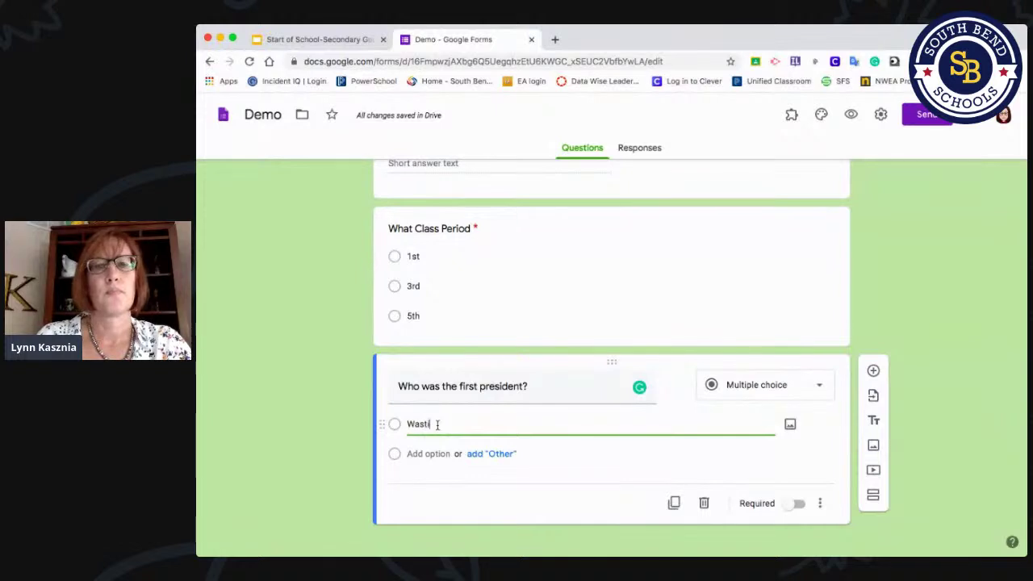
{"action": "key", "text": "BackSpace"}
{"action": "key", "text": "BackSpace"}
{"action": "key", "text": "BackSpace"}
{"action": "type", "text": "g"}
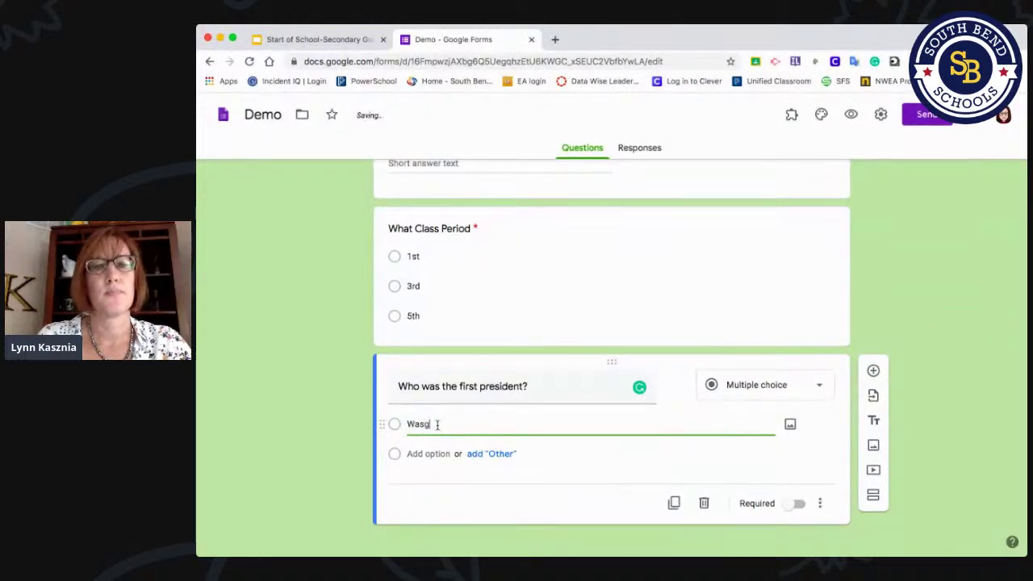
{"action": "key", "text": "BackSpace"}
{"action": "type", "text": "hington"}
{"action": "left_click", "coordinate": [417, 454]}
{"action": "type", "text": "Lincoln"}
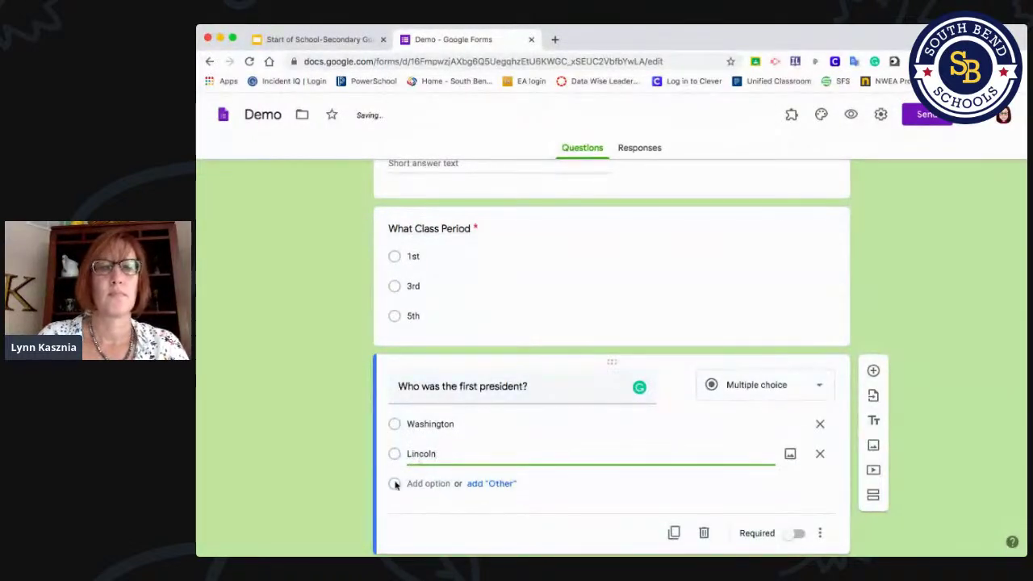
{"action": "left_click", "coordinate": [424, 483]}
{"action": "key", "text": "BackSpace"}
{"action": "type", "text": "Obama"}
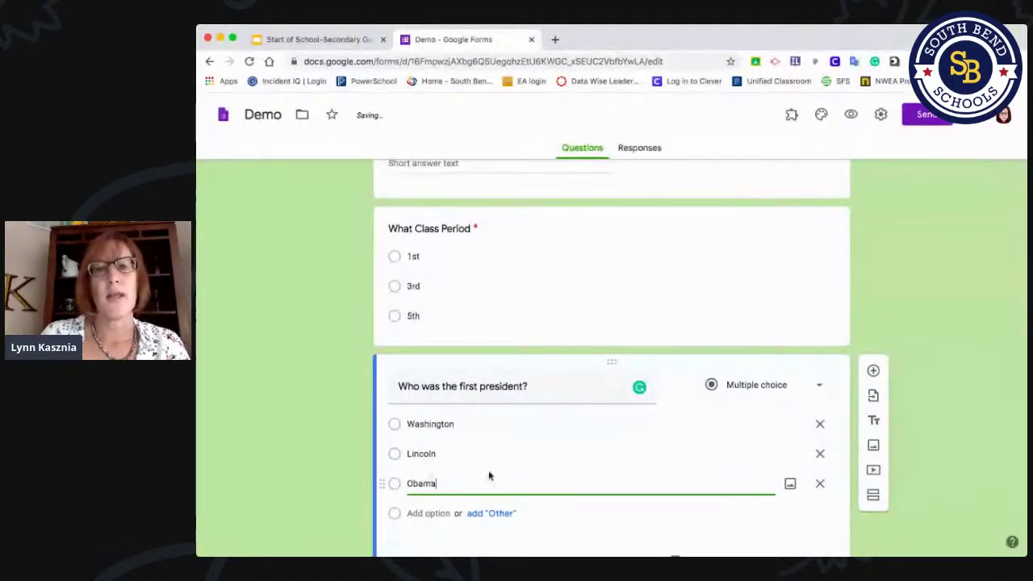
{"action": "scroll", "coordinate": [592, 448], "scroll_direction": "down", "scroll_amount": 2}
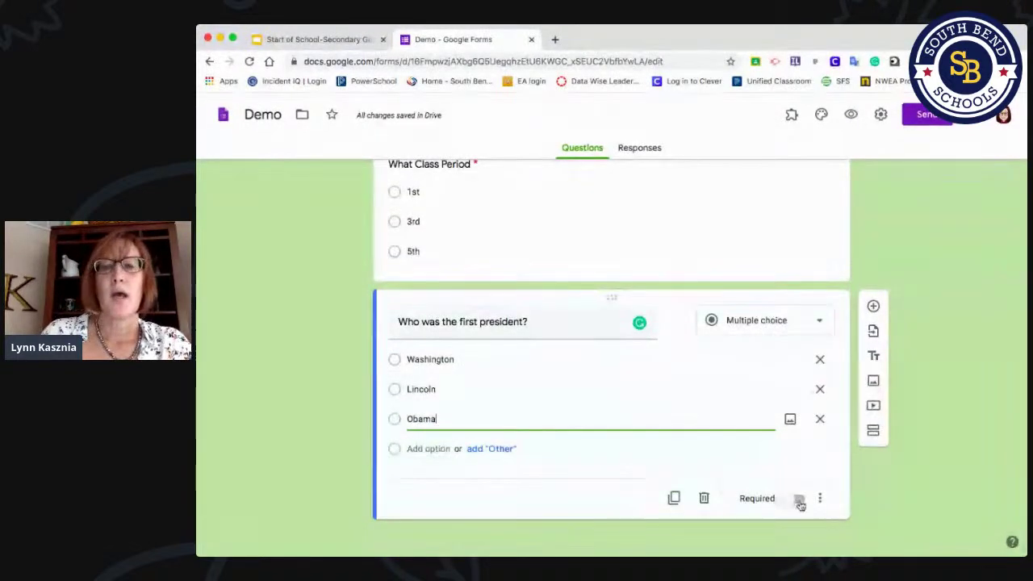
{"action": "left_click", "coordinate": [797, 501]}
- Open the form's quiz settings and turn on "Make this a quiz"
{"action": "scroll", "coordinate": [797, 501], "scroll_direction": "up", "scroll_amount": 10}
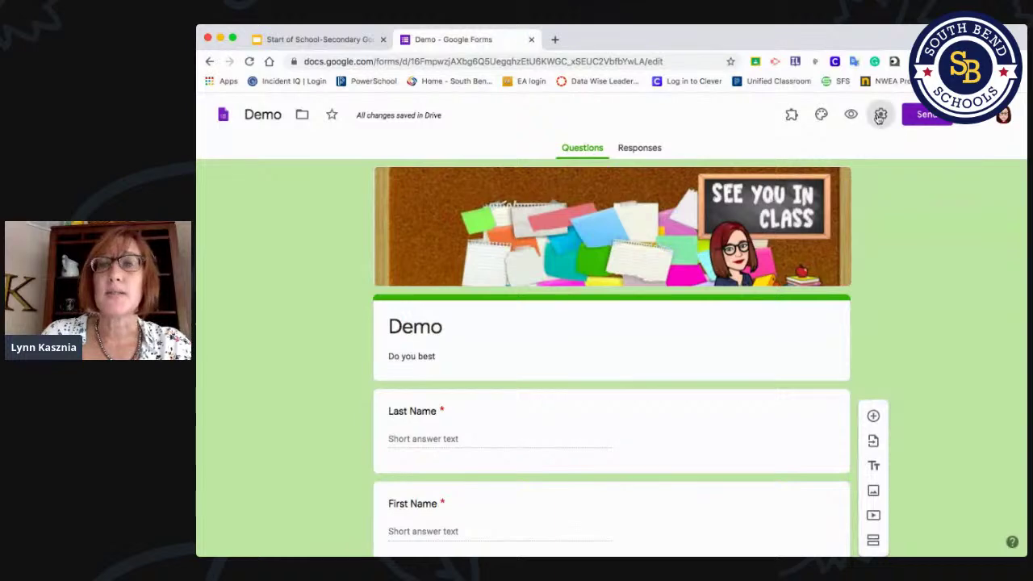
{"action": "left_click", "coordinate": [880, 115]}
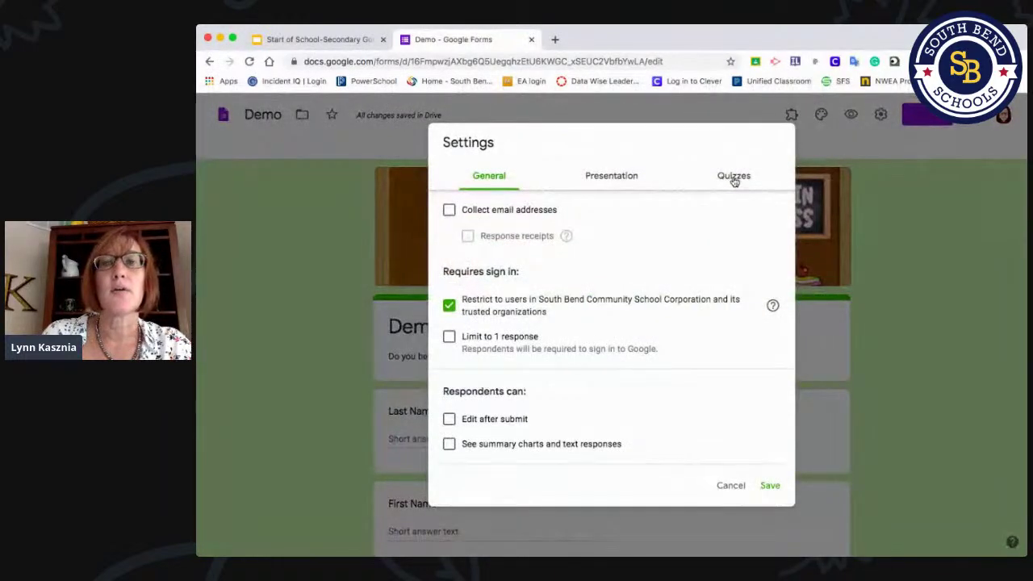
{"action": "left_click", "coordinate": [733, 178]}
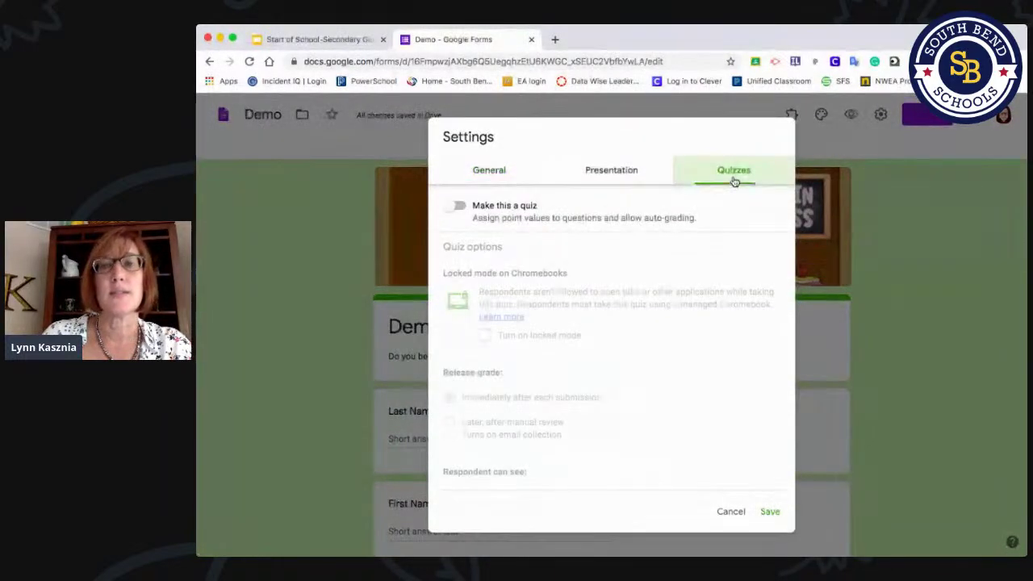
{"action": "left_click", "coordinate": [459, 206]}
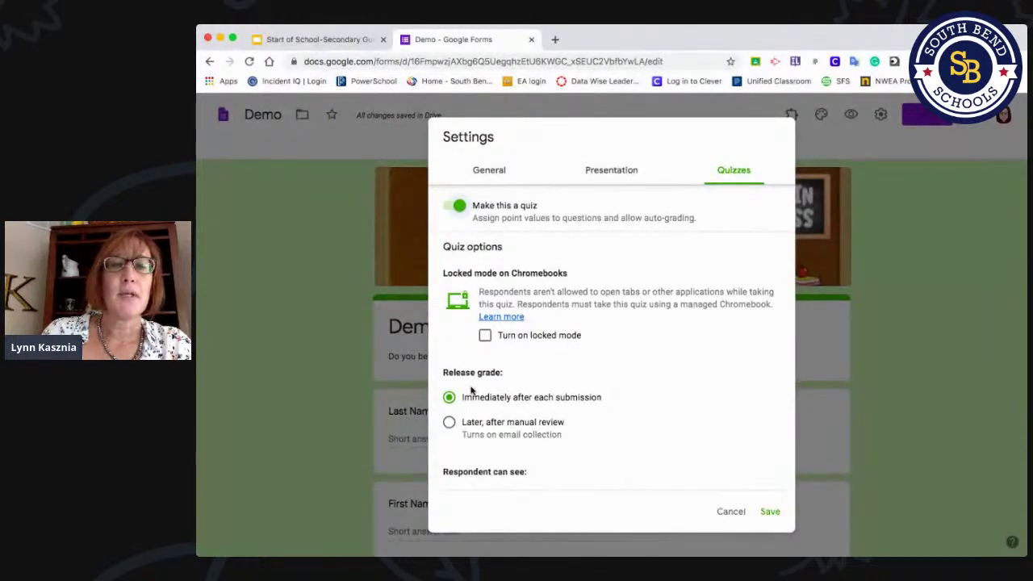
- Set grade release to "Later, after manual review" and stop respondents from seeing missed questions and correct answers
{"action": "scroll", "coordinate": [472, 391], "scroll_direction": "down", "scroll_amount": 2}
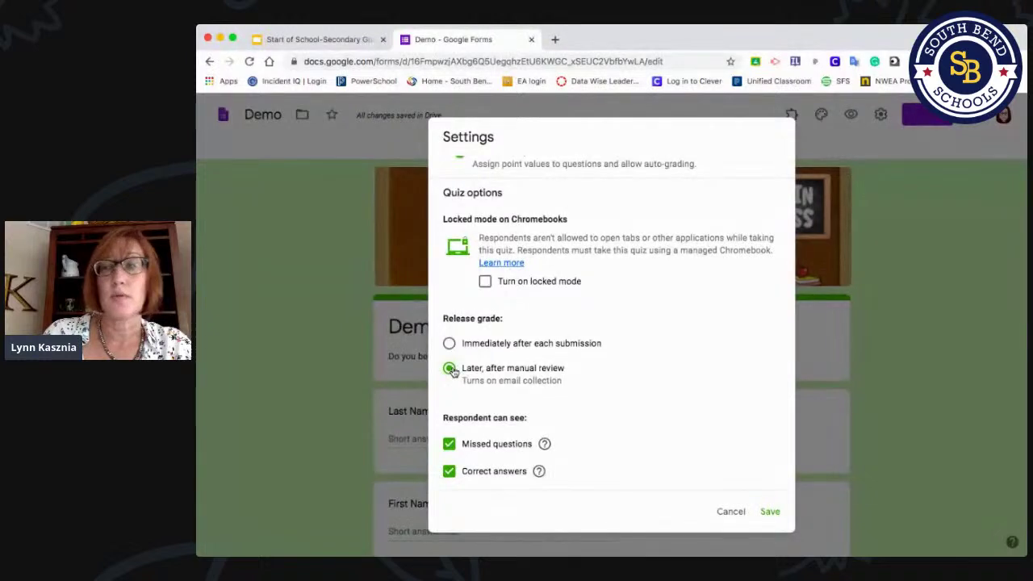
{"action": "scroll", "coordinate": [453, 372], "scroll_direction": "down", "scroll_amount": 2}
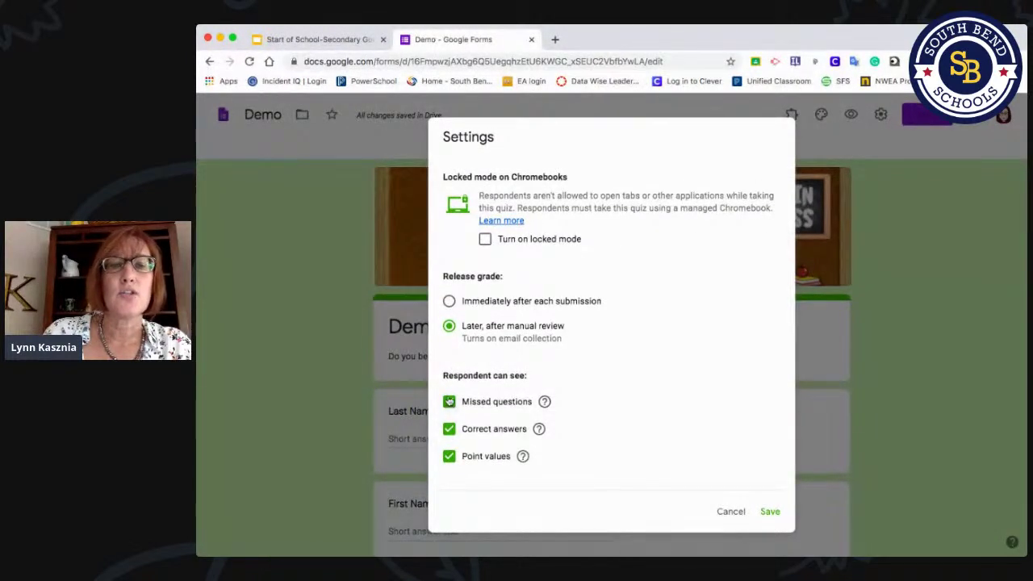
{"action": "left_click", "coordinate": [449, 430]}
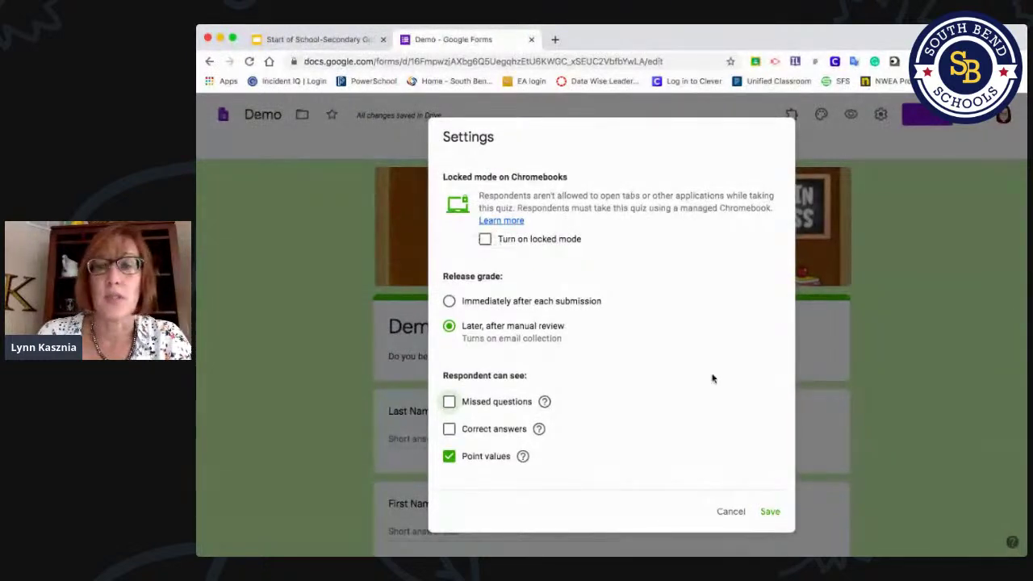
- Save the quiz settings, then give the president question 1 point and mark Washington as its correct answer
{"action": "left_click", "coordinate": [770, 514]}
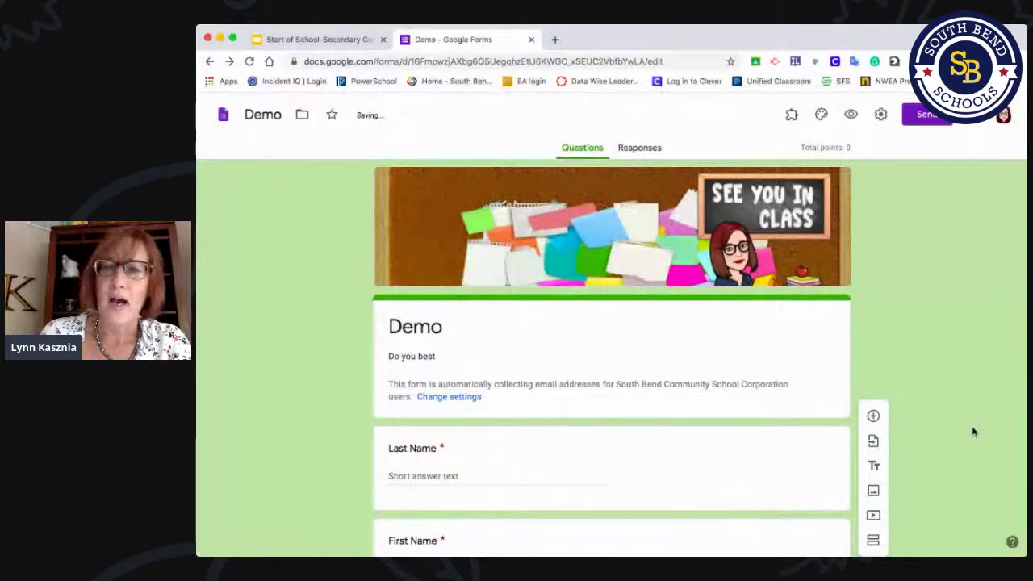
{"action": "scroll", "coordinate": [973, 430], "scroll_direction": "down", "scroll_amount": 6}
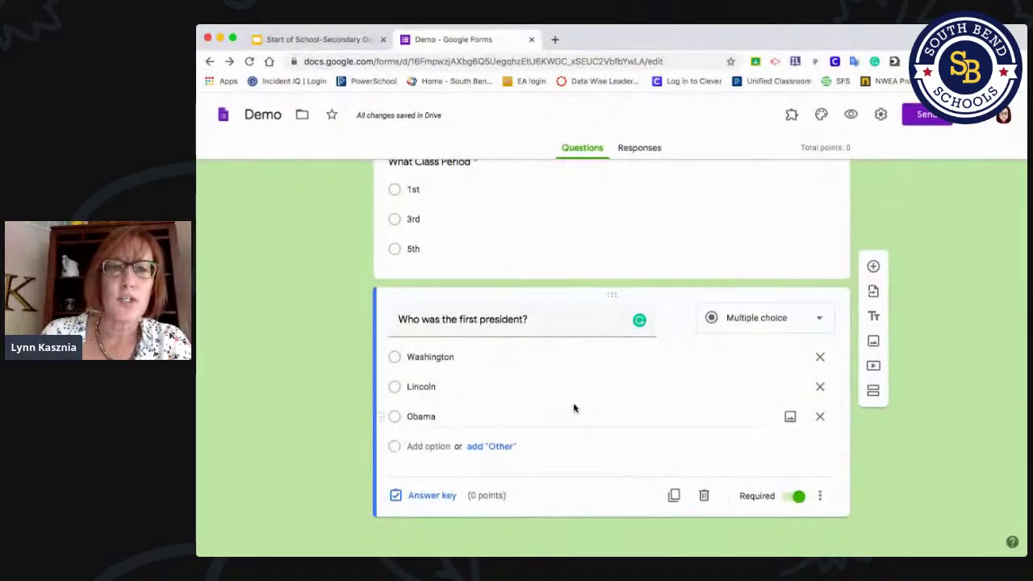
{"action": "left_click", "coordinate": [416, 495]}
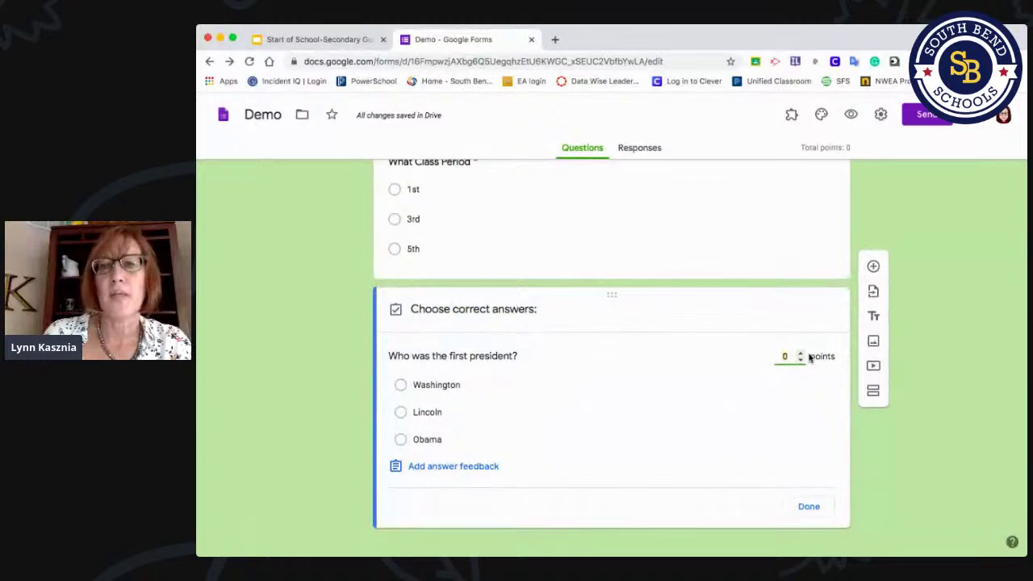
{"action": "left_click", "coordinate": [801, 353]}
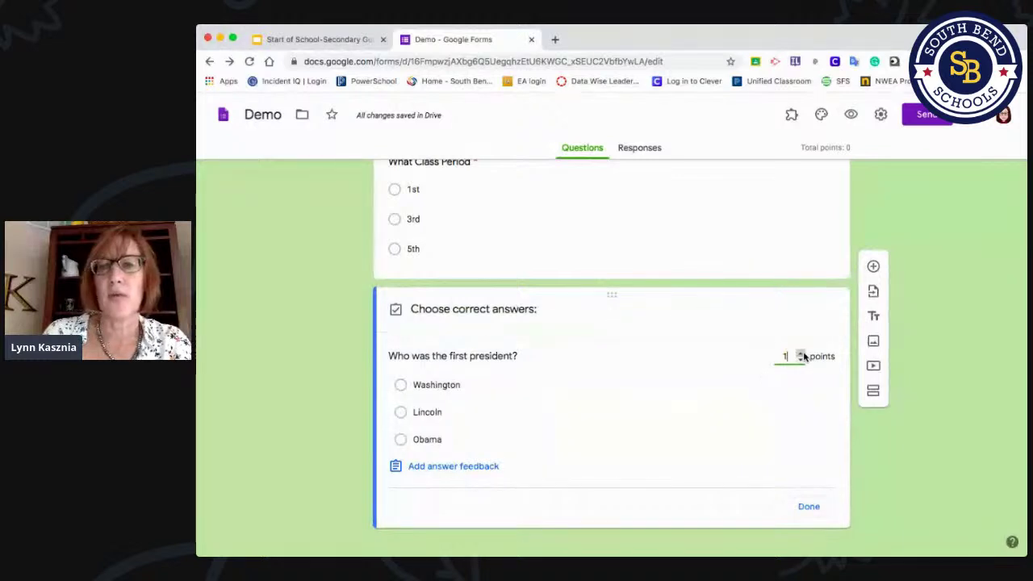
{"action": "left_click", "coordinate": [401, 386]}
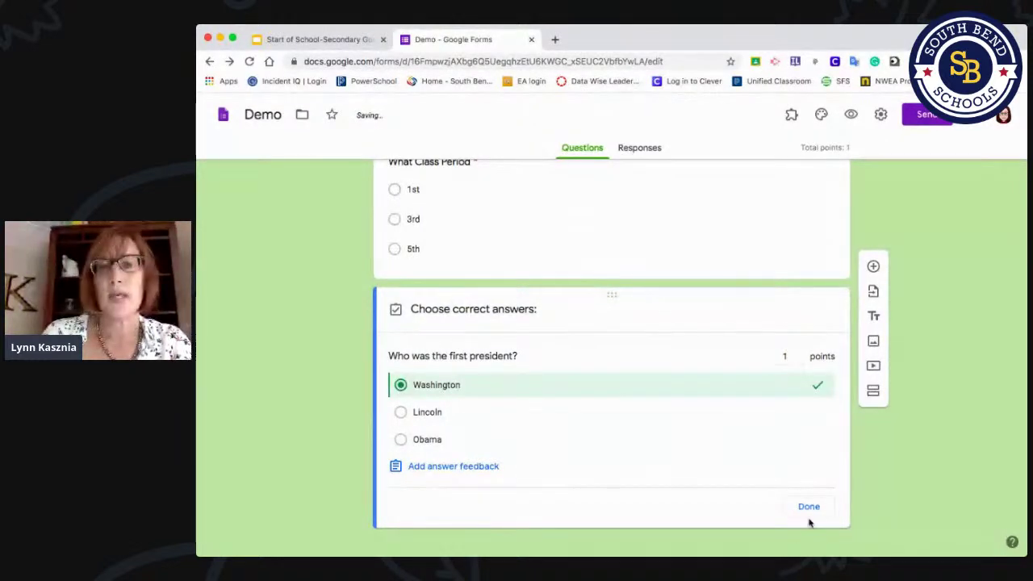
{"action": "left_click", "coordinate": [809, 509]}
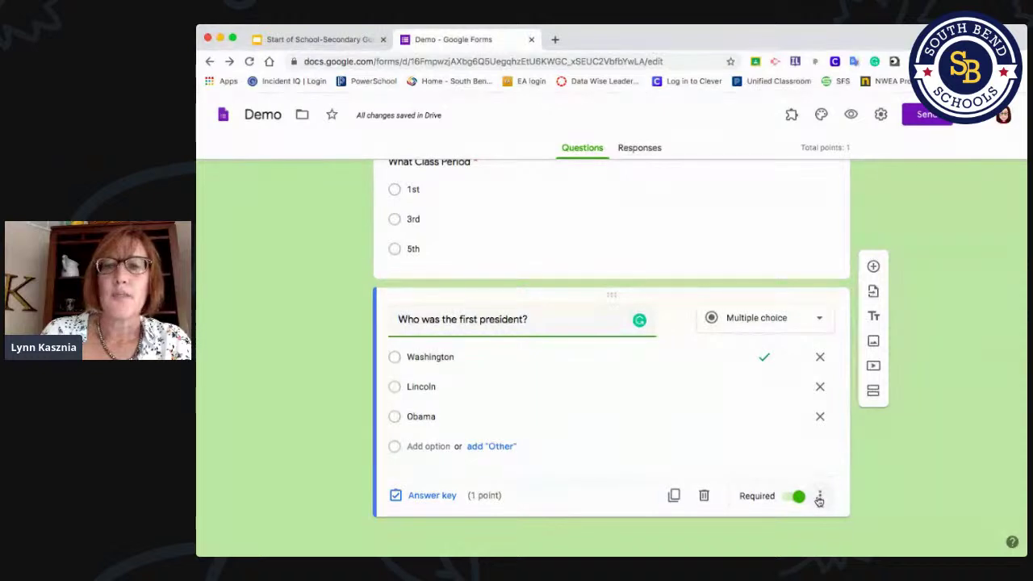
- Duplicate the president question and retitle the copy "When was the Revolutionary War"
{"action": "left_click", "coordinate": [674, 497]}
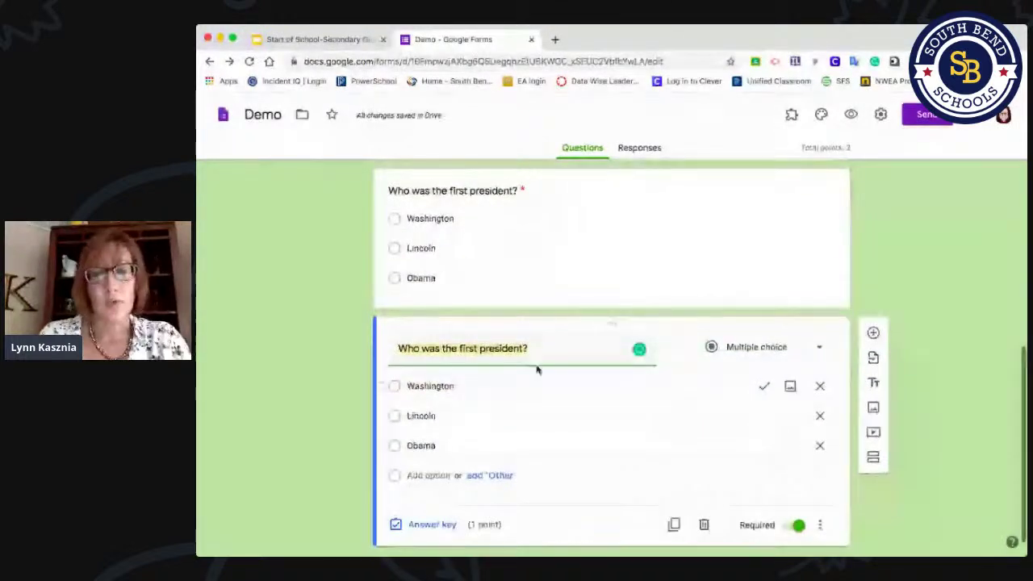
{"action": "scroll", "coordinate": [526, 468], "scroll_direction": "down", "scroll_amount": 1}
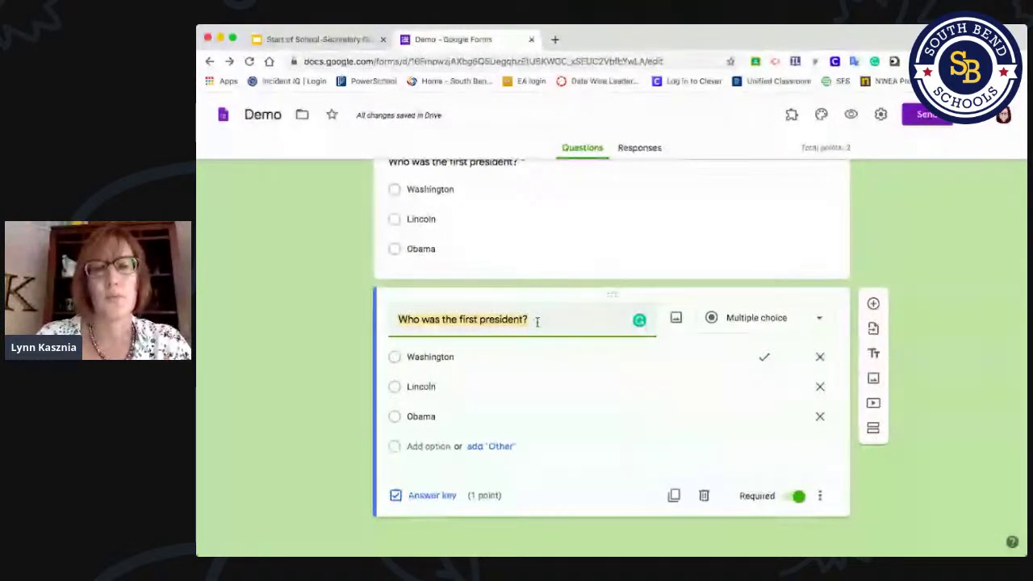
{"action": "type", "text": "When "}
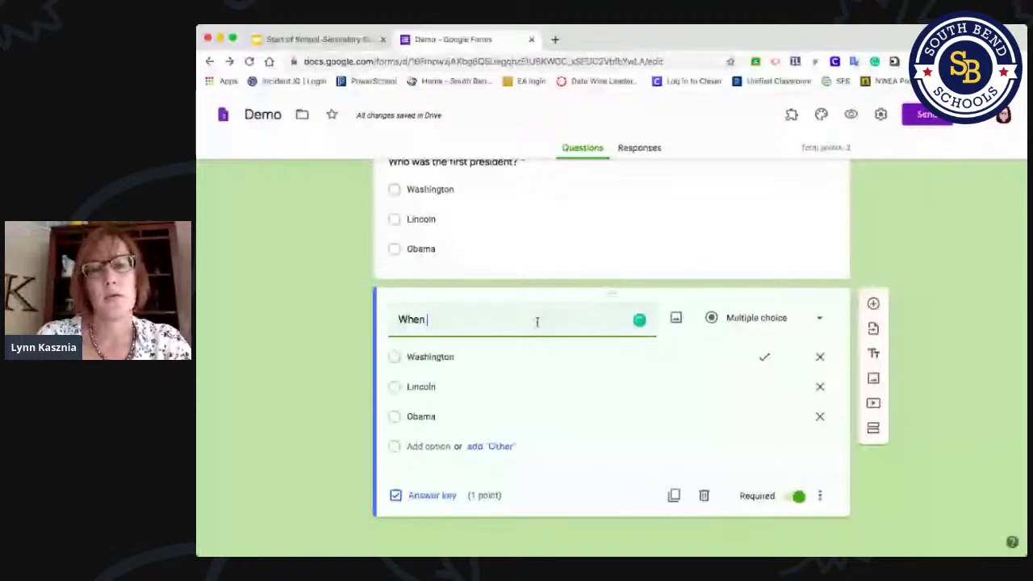
{"action": "type", "text": "was the Re"}
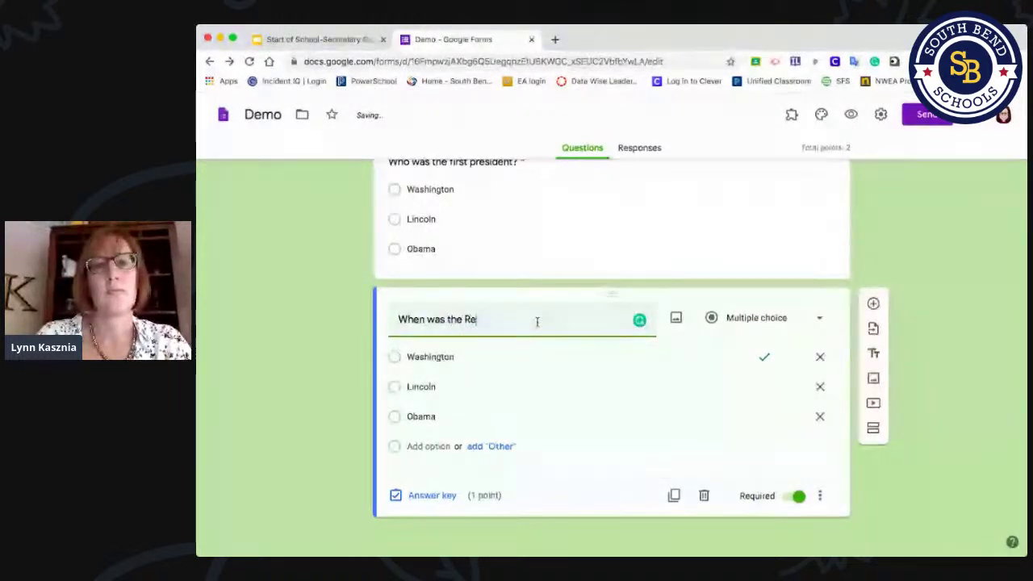
{"action": "type", "text": "volution"}
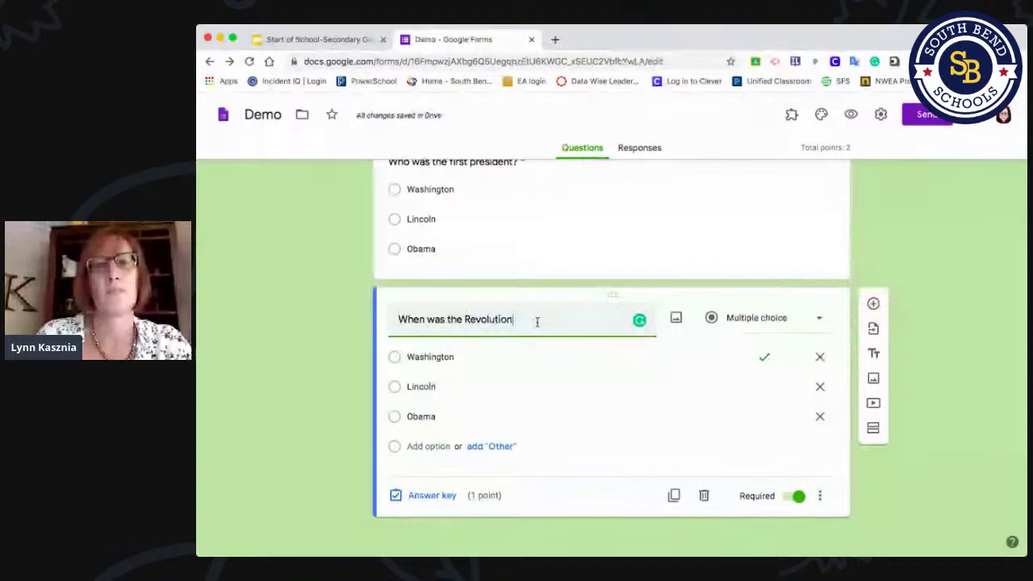
{"action": "type", "text": "ary "}
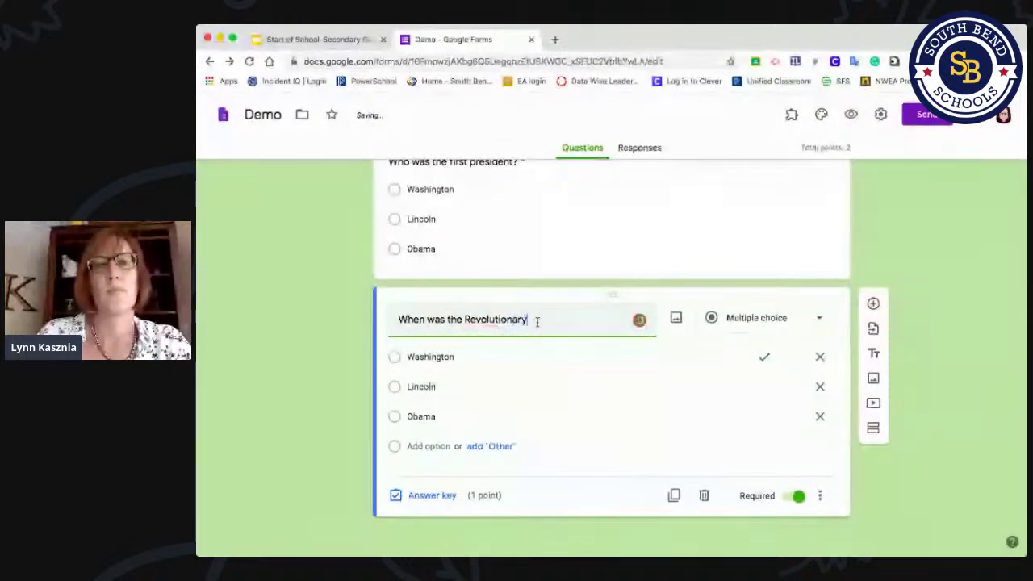
{"action": "type", "text": "War"}
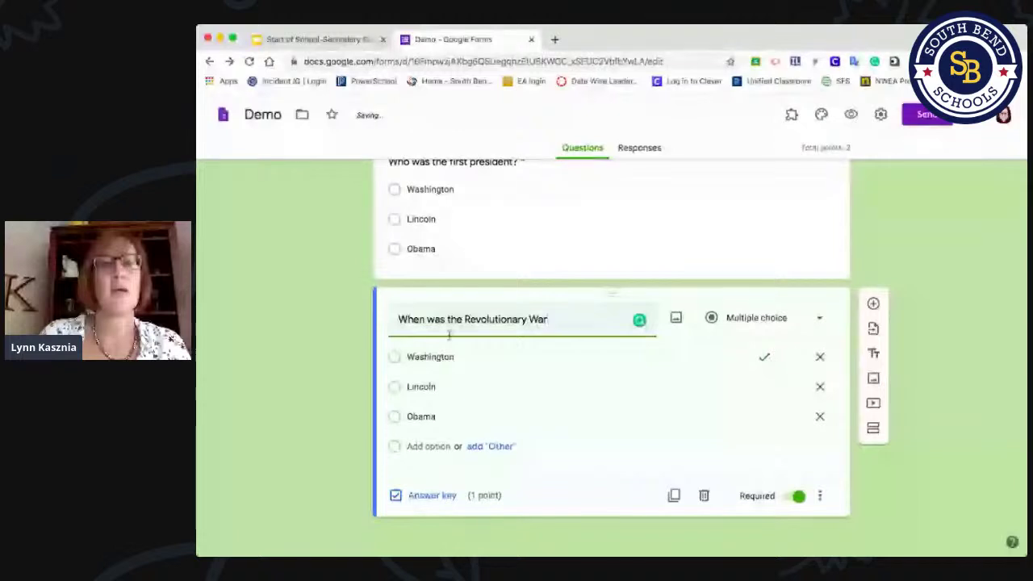
- Replace the answer options of the Revolutionary War question with 1812, 1492 and 1776, in that order
{"action": "left_click", "coordinate": [448, 363]}
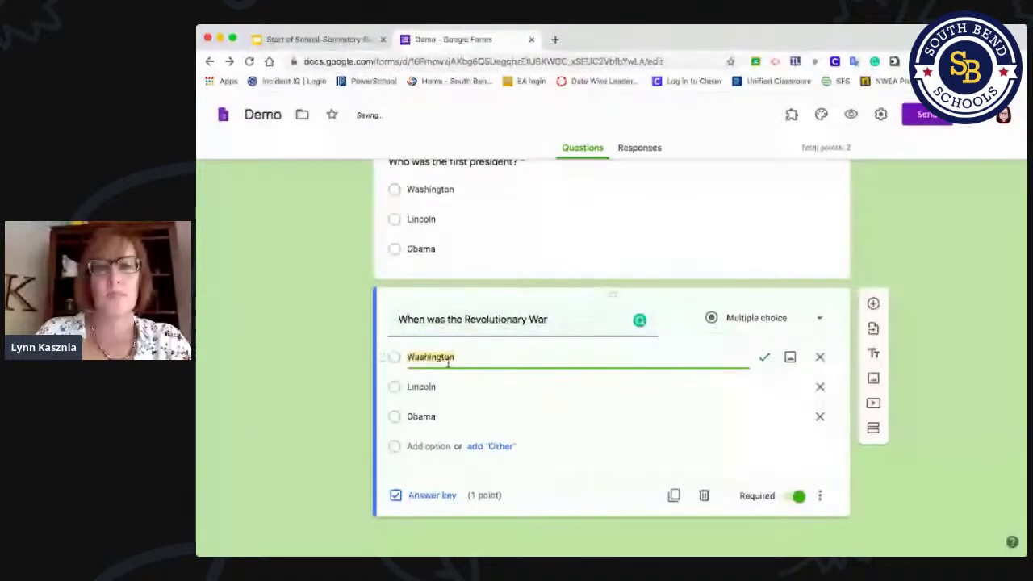
{"action": "type", "text": "1776"}
{"action": "left_click", "coordinate": [437, 386]}
{"action": "type", "text": "14"}
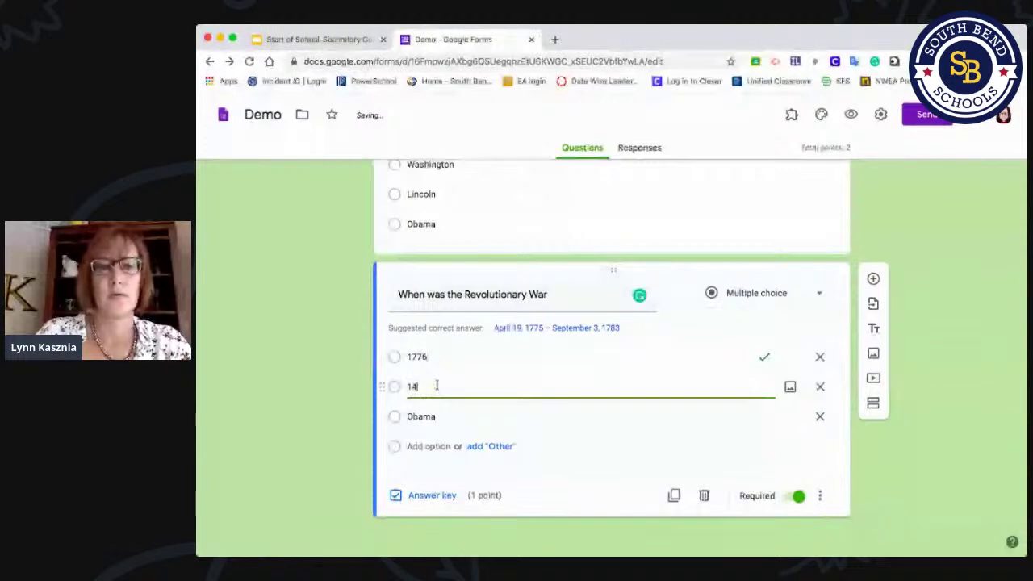
{"action": "type", "text": "92"}
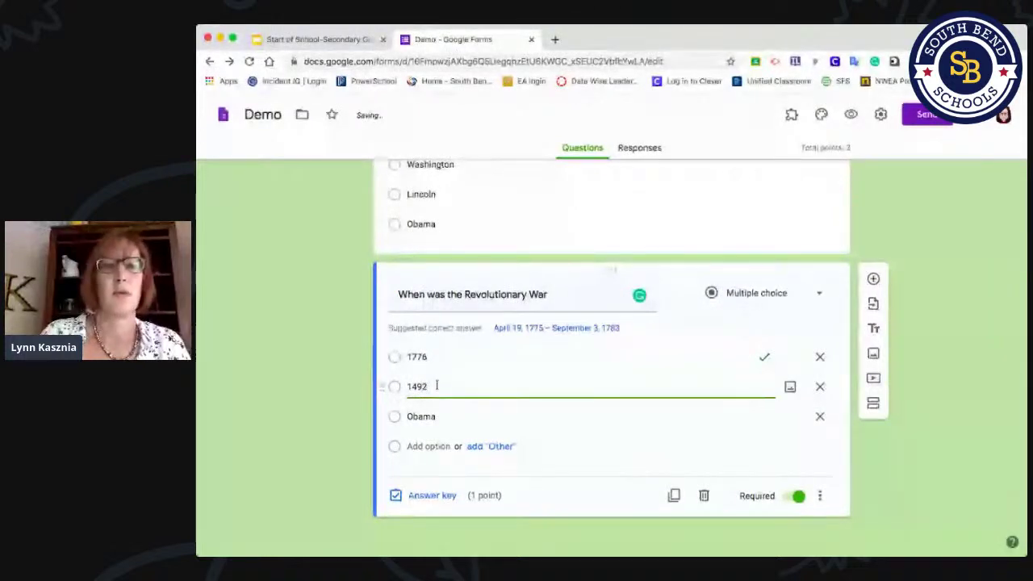
{"action": "left_click", "coordinate": [437, 417]}
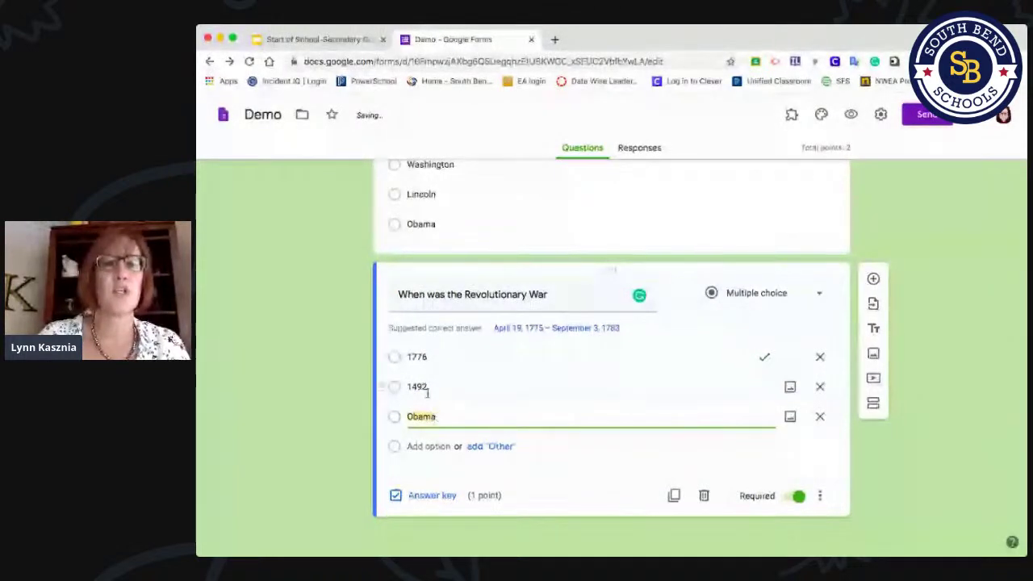
{"action": "left_click", "coordinate": [436, 357]}
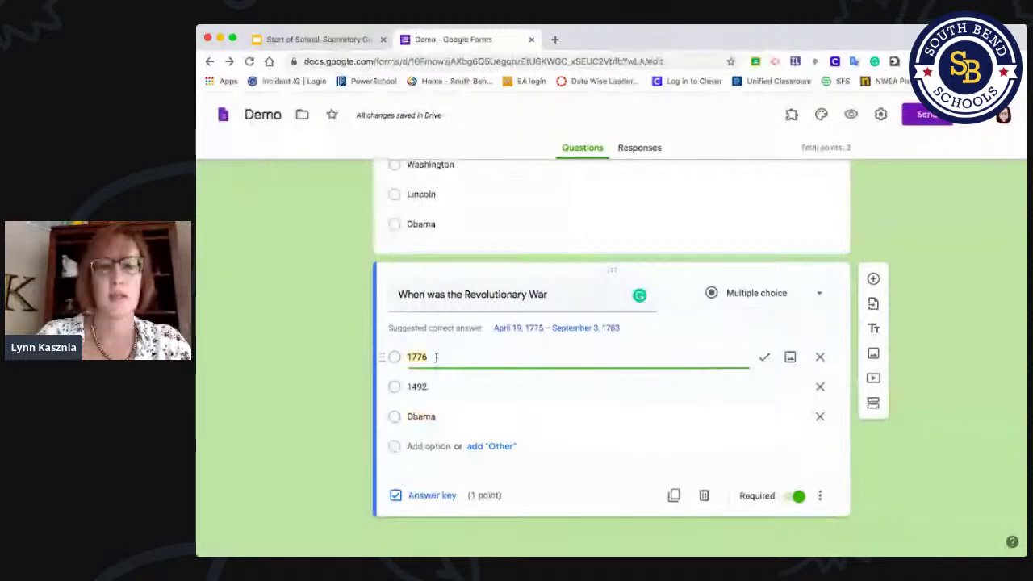
{"action": "type", "text": "1812"}
{"action": "left_click", "coordinate": [420, 417]}
{"action": "type", "text": "1"}
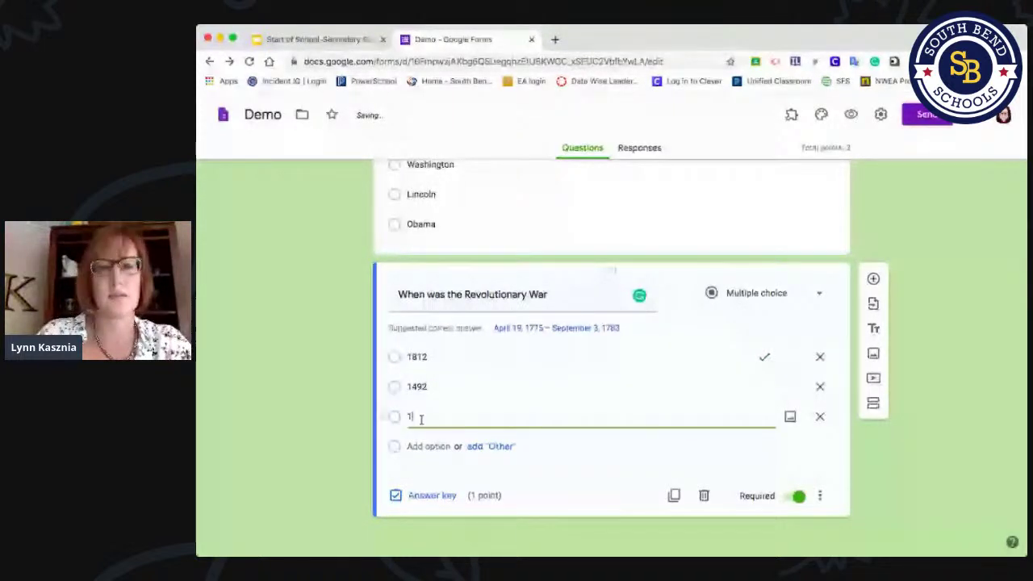
{"action": "type", "text": "776"}
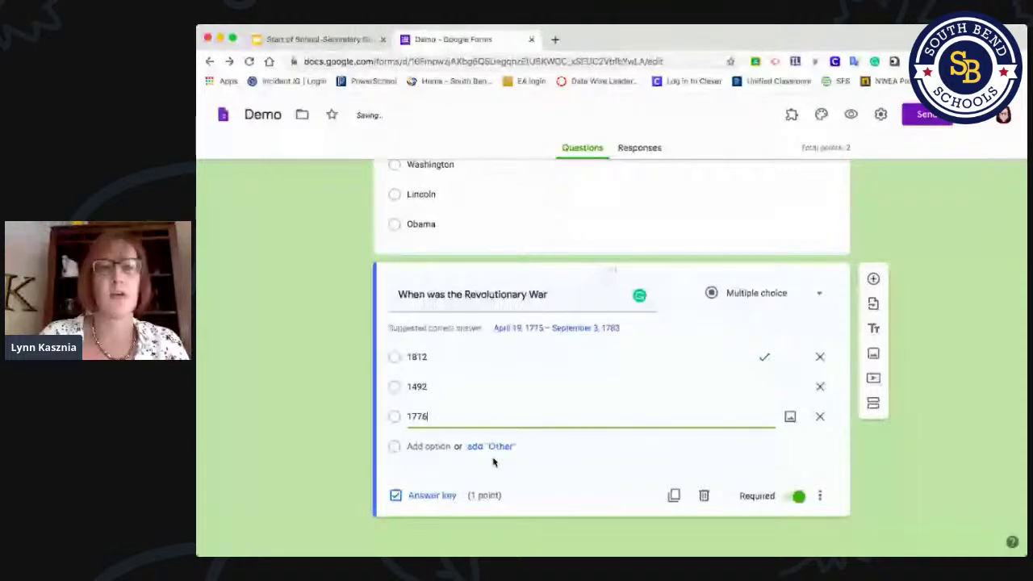
- Change the correct answer of the Revolutionary War question to 1776 in its answer key
{"action": "left_click", "coordinate": [765, 356]}
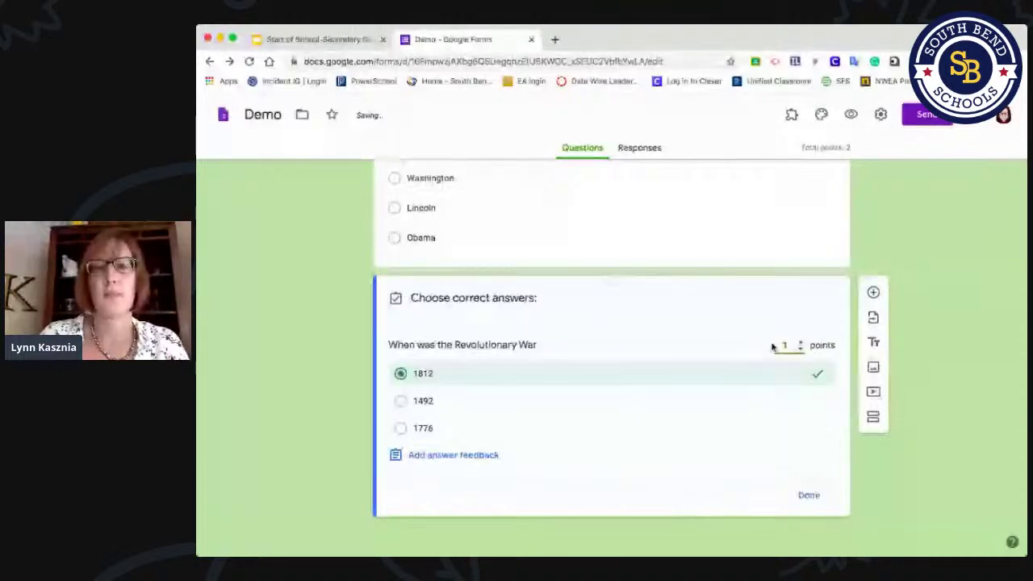
{"action": "left_click", "coordinate": [819, 378]}
{"action": "left_click", "coordinate": [593, 434]}
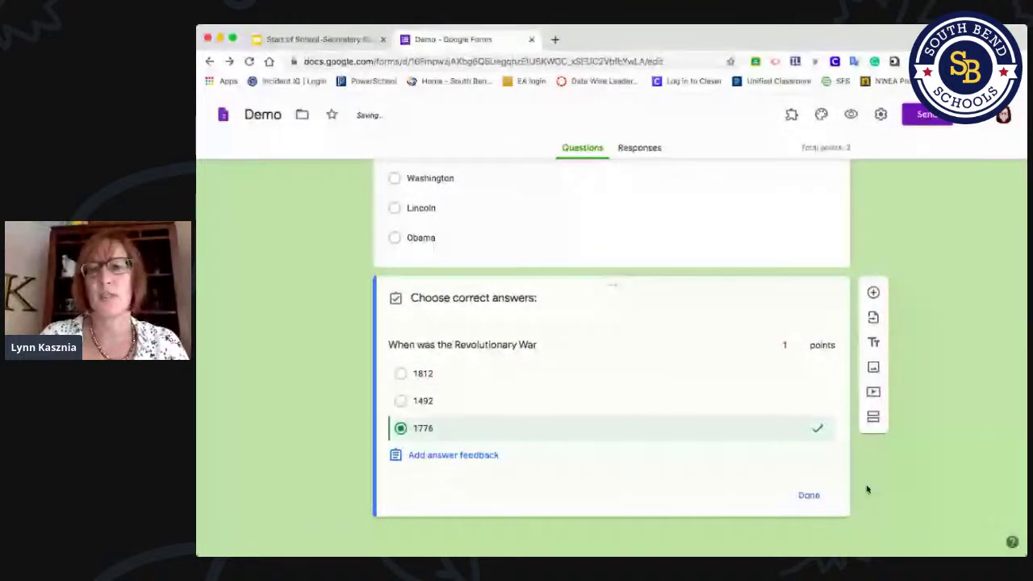
{"action": "left_click", "coordinate": [809, 495]}
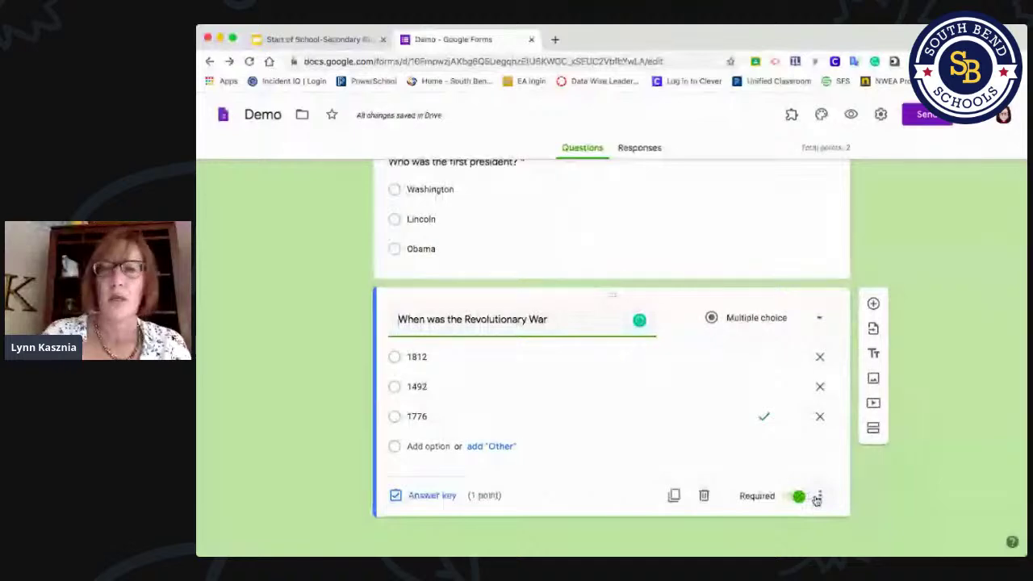
- Create a new spreadsheet named "Demo (Responses)" as the form's response destination and close it after viewing
{"action": "scroll", "coordinate": [816, 497], "scroll_direction": "up", "scroll_amount": 10}
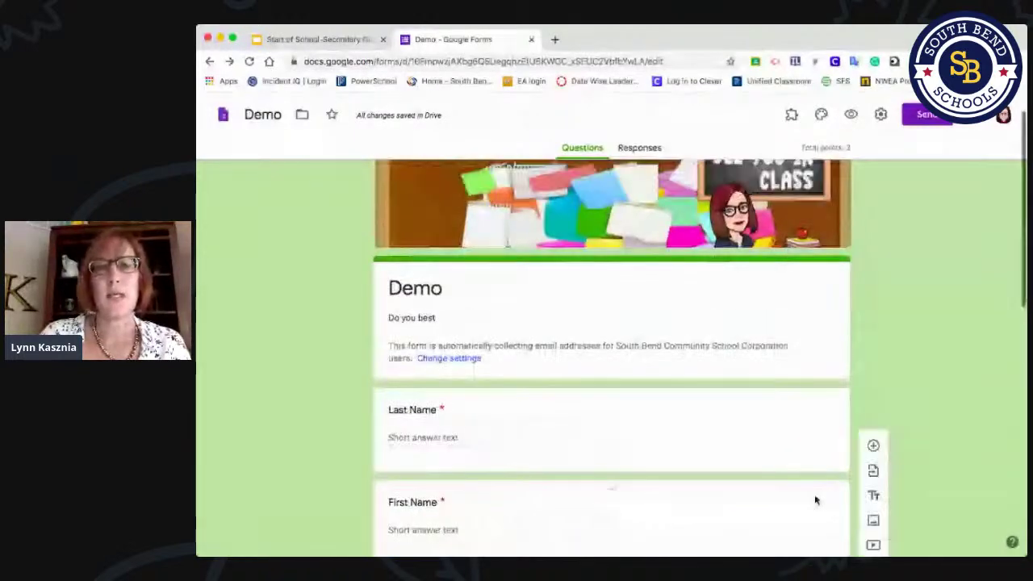
{"action": "scroll", "coordinate": [817, 500], "scroll_direction": "down", "scroll_amount": 7}
{"action": "scroll", "coordinate": [817, 500], "scroll_direction": "up", "scroll_amount": 8}
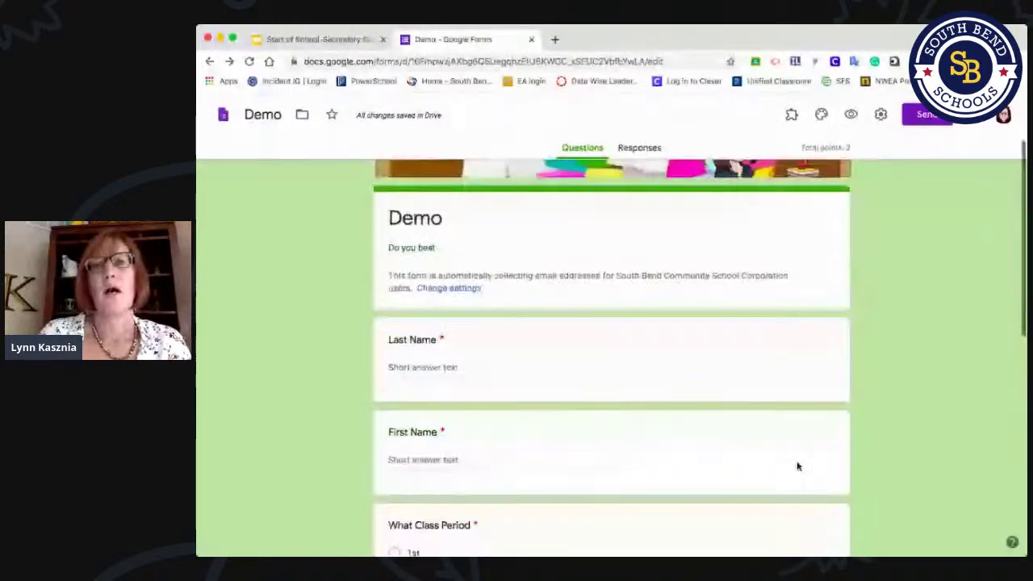
{"action": "left_click", "coordinate": [641, 150]}
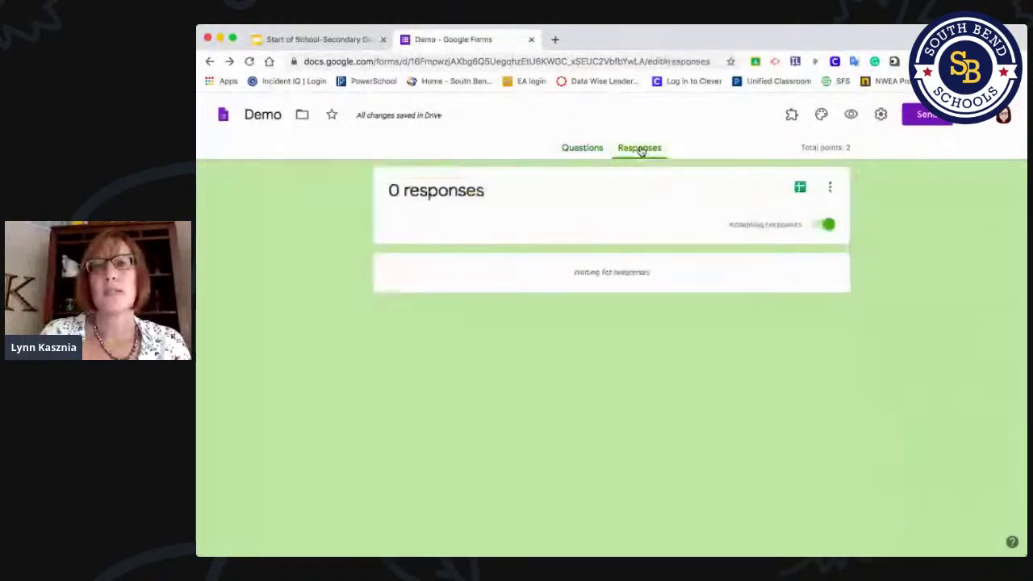
{"action": "left_click", "coordinate": [800, 189]}
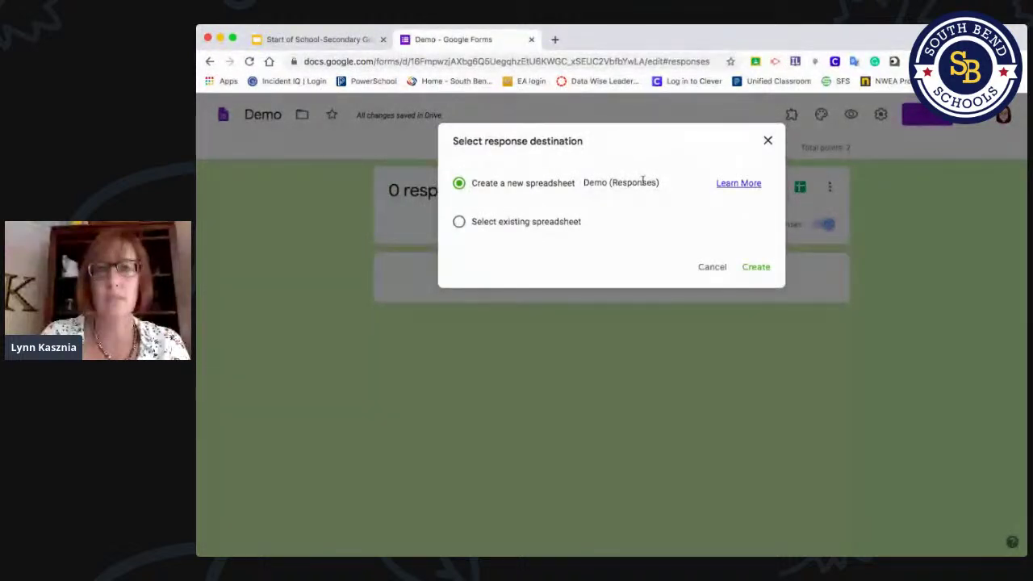
{"action": "left_click", "coordinate": [759, 268]}
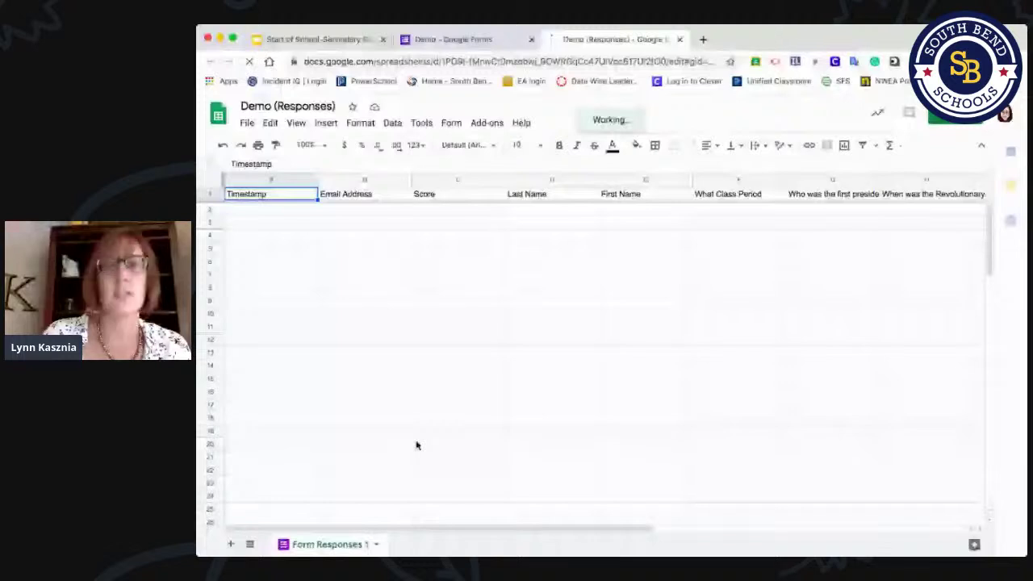
{"action": "left_click", "coordinate": [680, 40]}
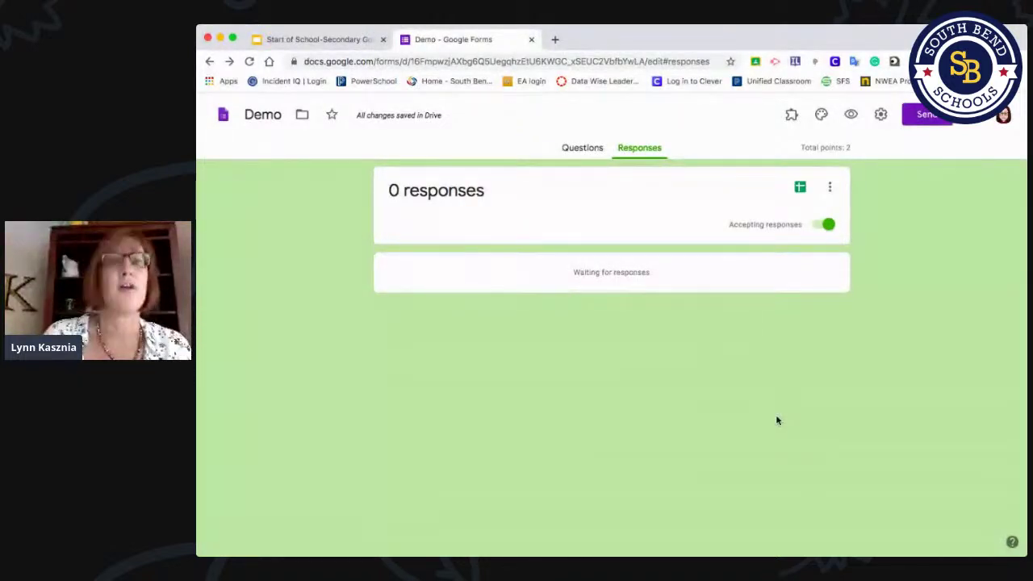
- Switch to the Google Slides presentation and show the "Creating a Quiz" slide
{"action": "left_click", "coordinate": [309, 42]}
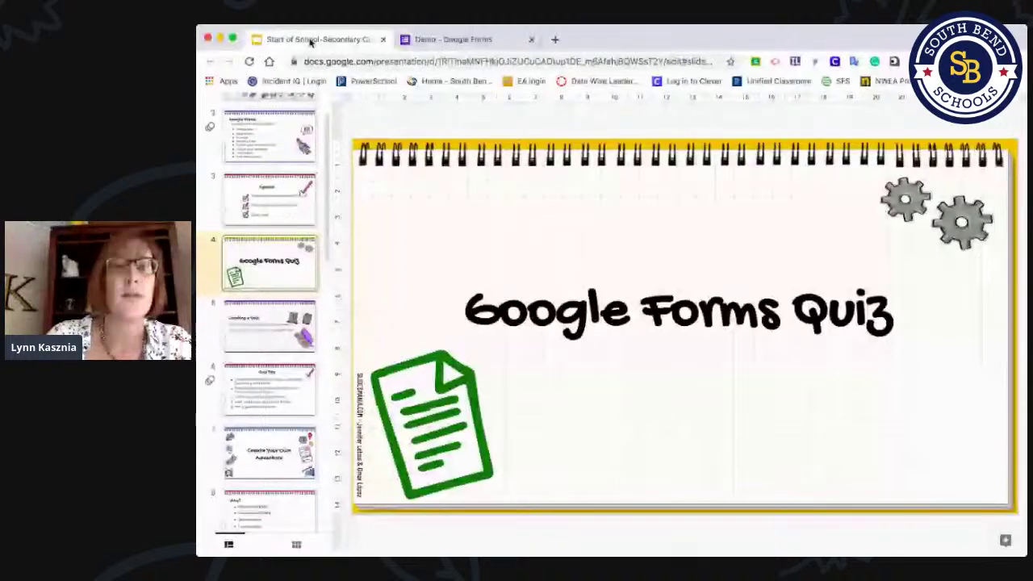
{"action": "key", "text": "Down"}
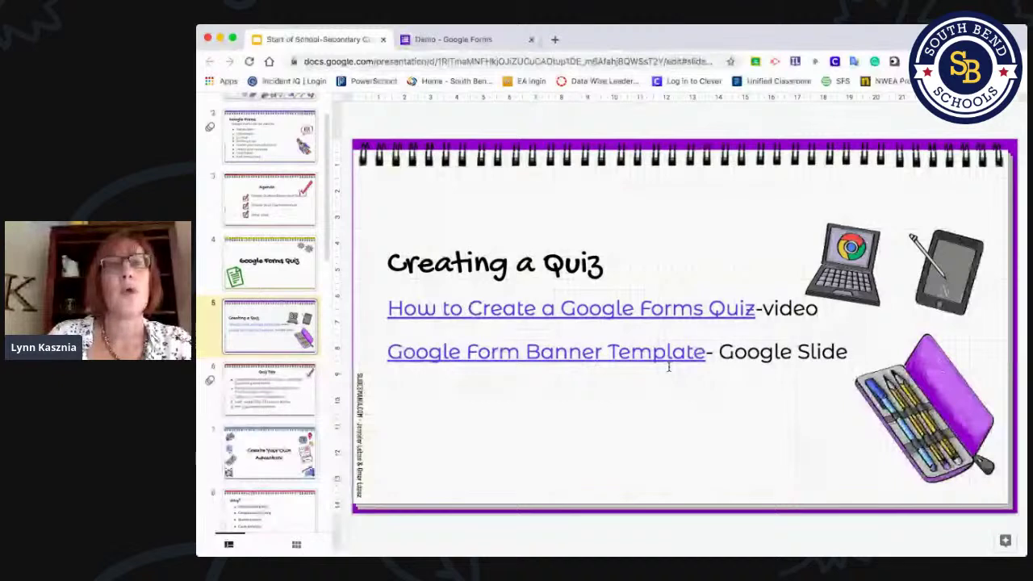
- Open Google Classroom in a new browser tab and enter the Tutorial Class
{"action": "left_click", "coordinate": [556, 41]}
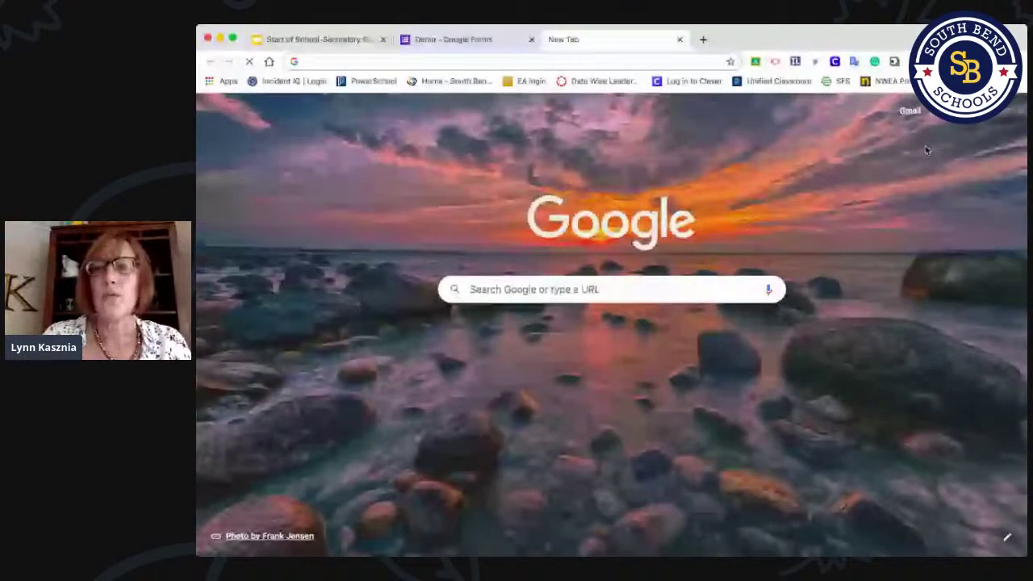
{"action": "left_click", "coordinate": [983, 110]}
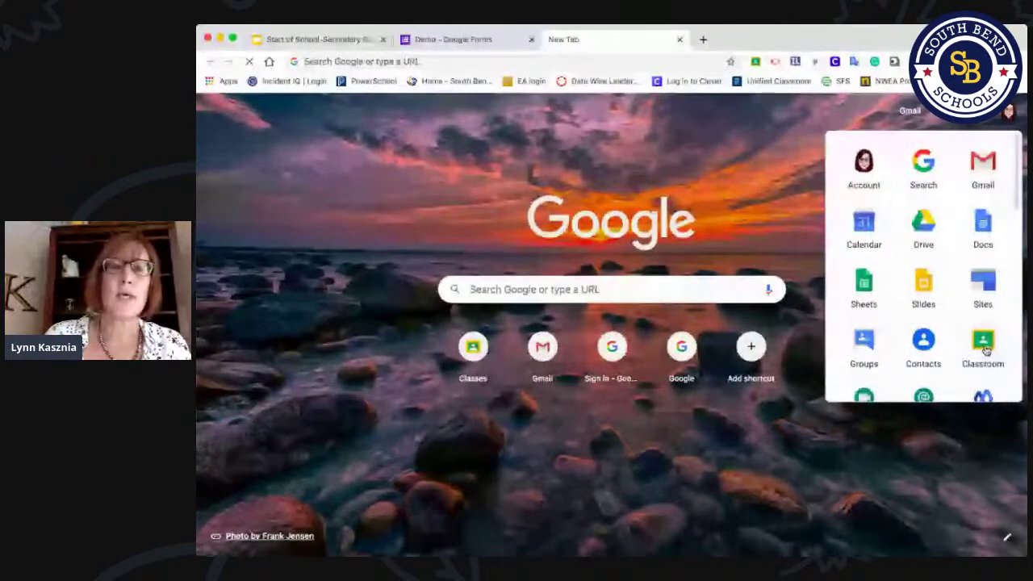
{"action": "left_click", "coordinate": [984, 346]}
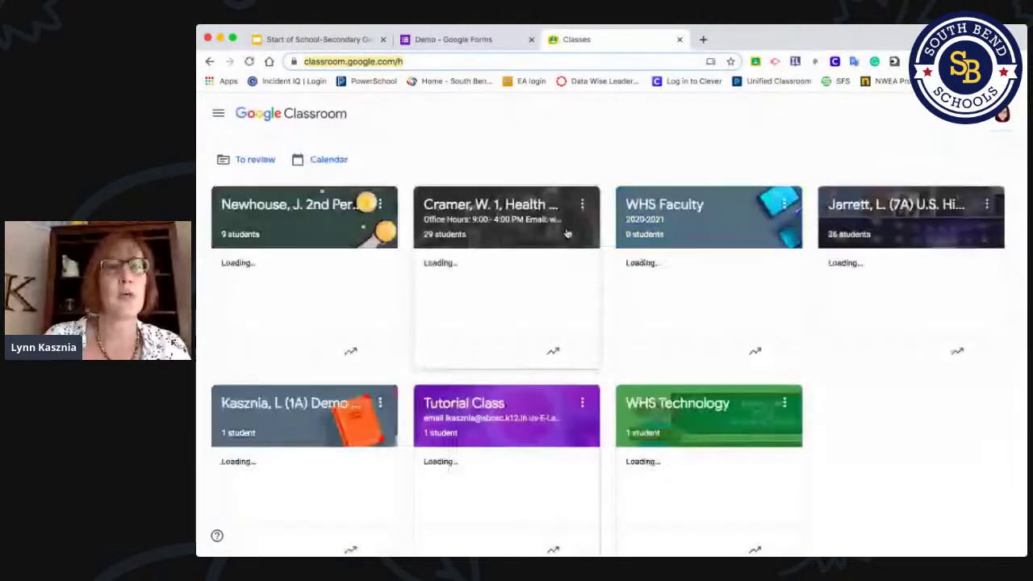
{"action": "left_click", "coordinate": [445, 404]}
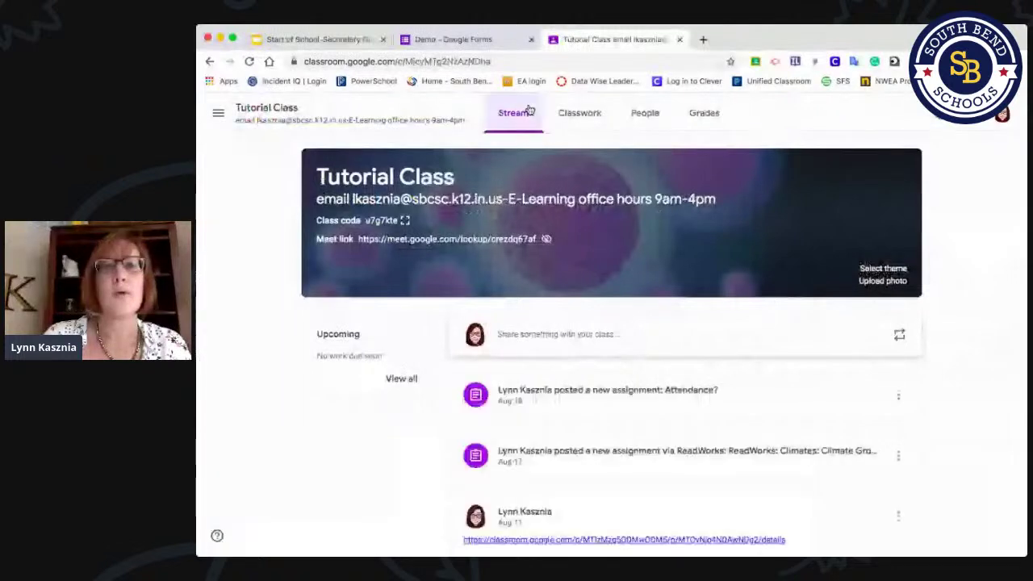
- Create a new assignment titled "Demo Quiz" in the Tutorial Class classwork
{"action": "left_click", "coordinate": [578, 116]}
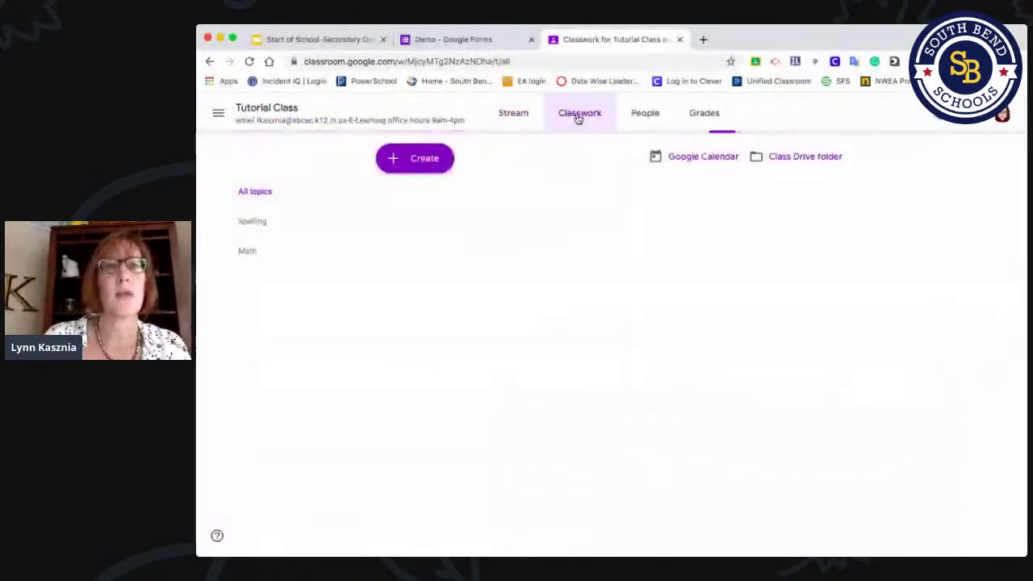
{"action": "left_click", "coordinate": [427, 159]}
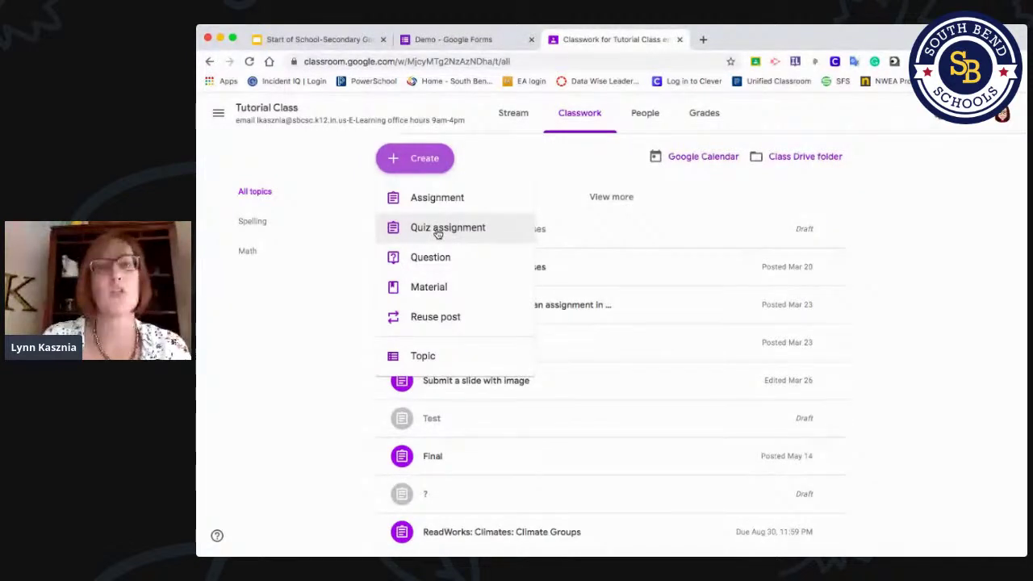
{"action": "left_click", "coordinate": [432, 198]}
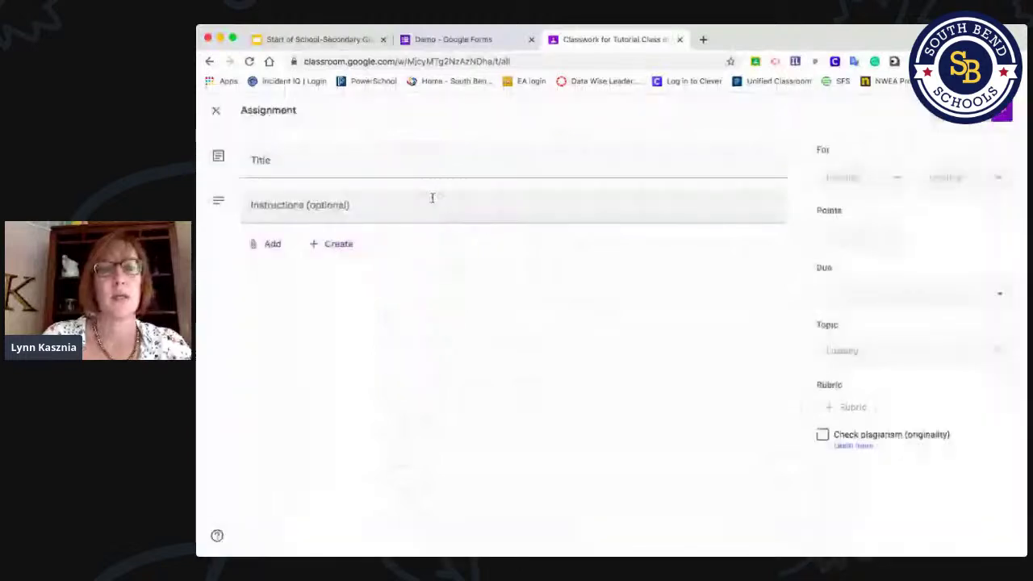
{"action": "left_click", "coordinate": [360, 164]}
{"action": "type", "text": "Dem"}
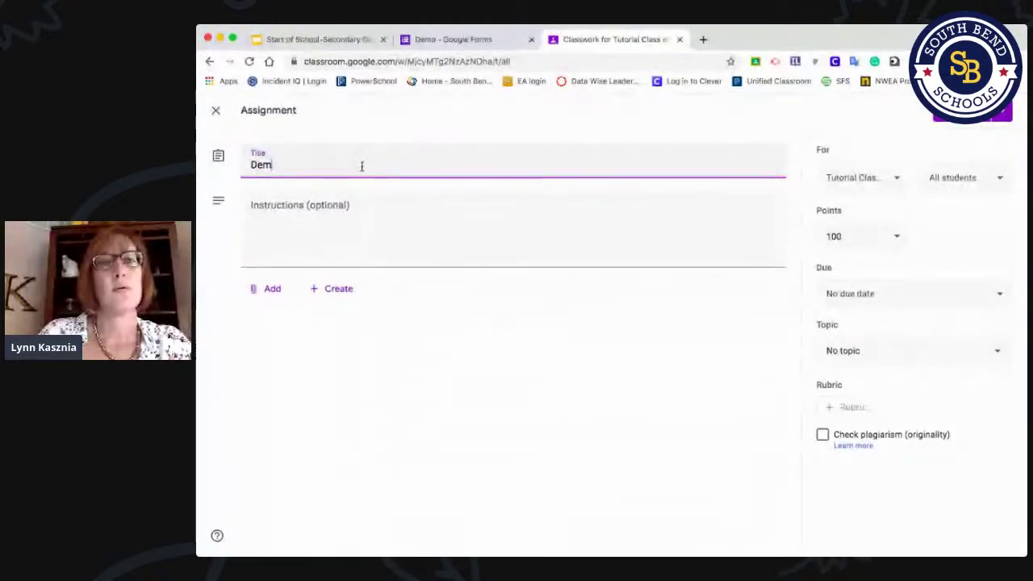
{"action": "type", "text": "o Quiz"}
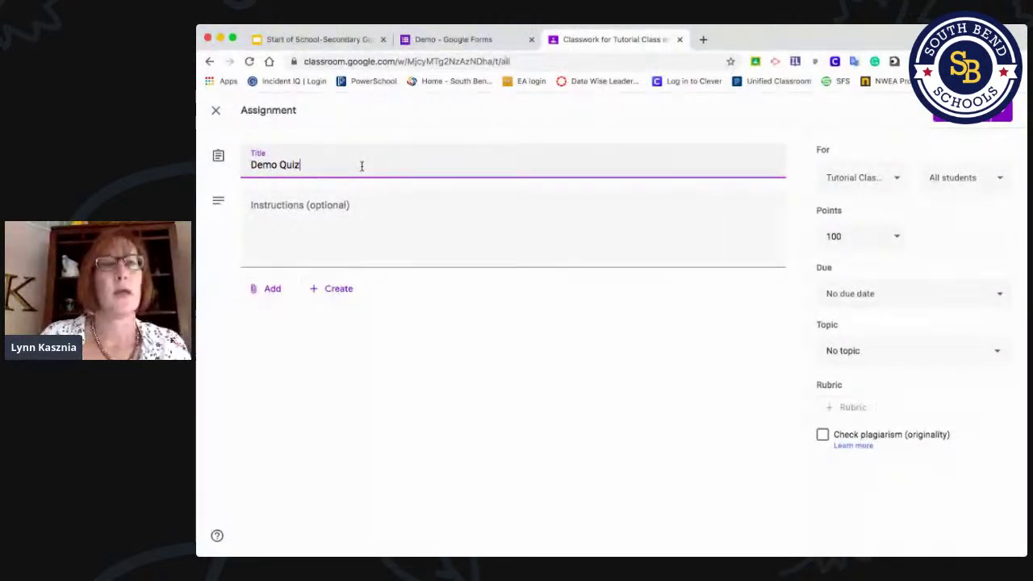
- Attach the Demo form from Google Drive to the Demo Quiz assignment
{"action": "left_click", "coordinate": [275, 291]}
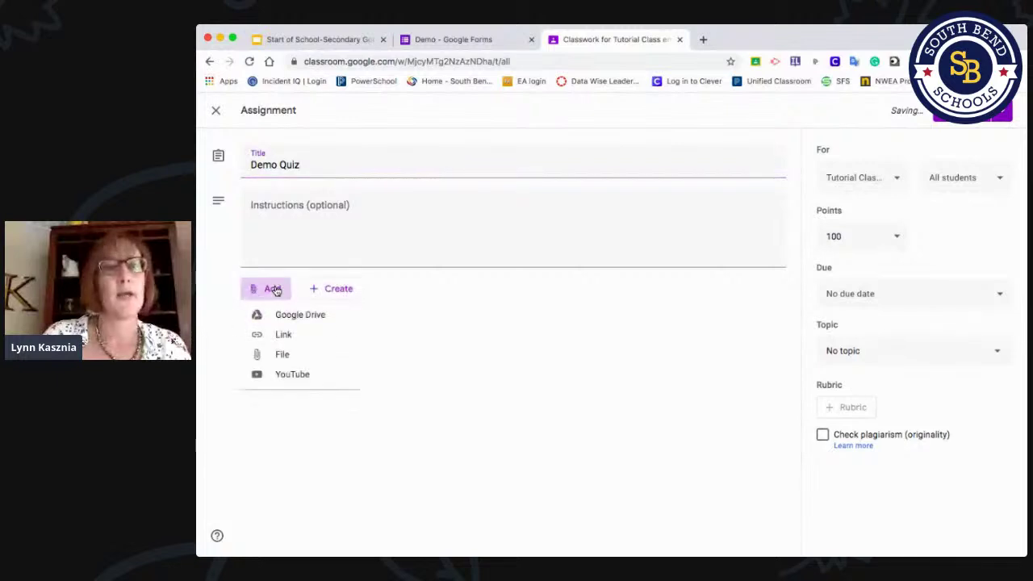
{"action": "left_click", "coordinate": [270, 318]}
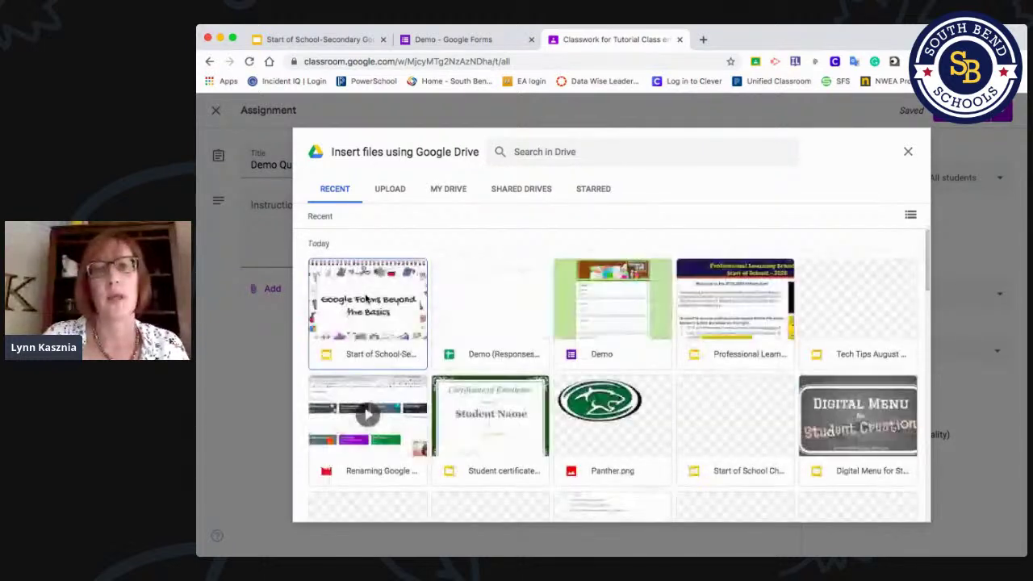
{"action": "left_click", "coordinate": [620, 304]}
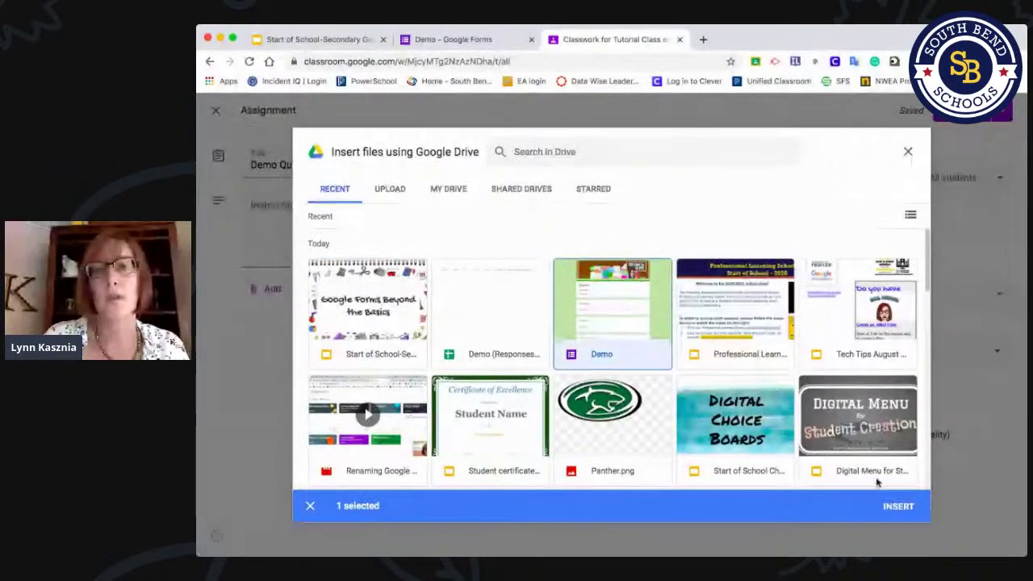
{"action": "left_click", "coordinate": [901, 507]}
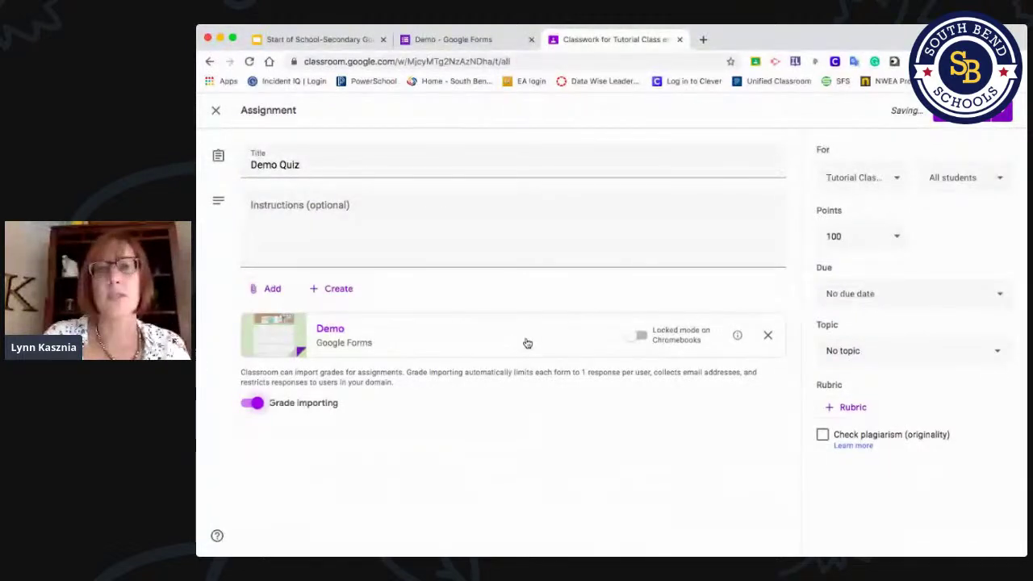
- Set the assignment's points to 2, view the due date options, and assign it to the class
{"action": "left_click", "coordinate": [896, 247]}
{"action": "key", "text": "BackSpace"}
{"action": "key", "text": "BackSpace"}
{"action": "type", "text": "2"}
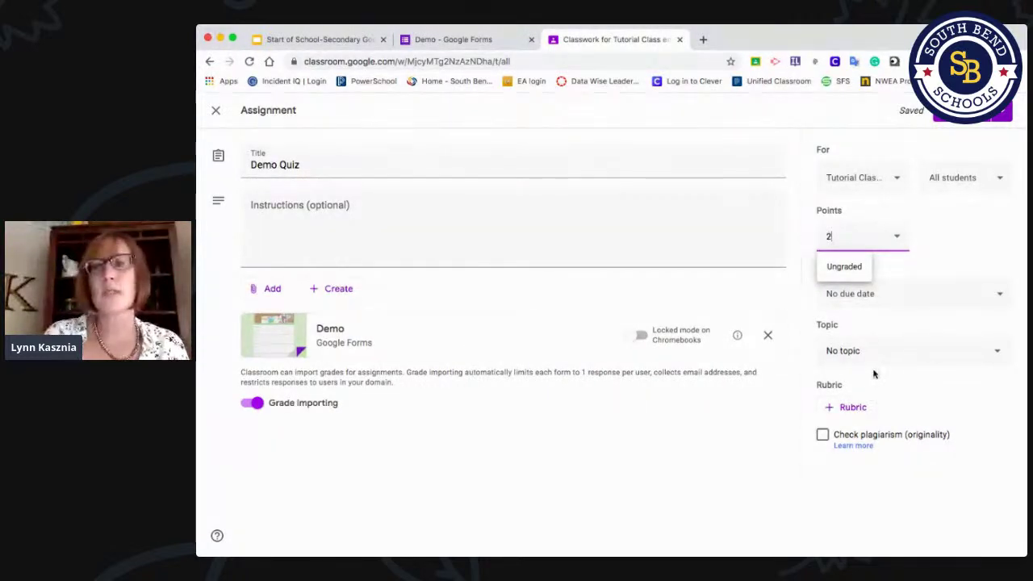
{"action": "left_click", "coordinate": [898, 296]}
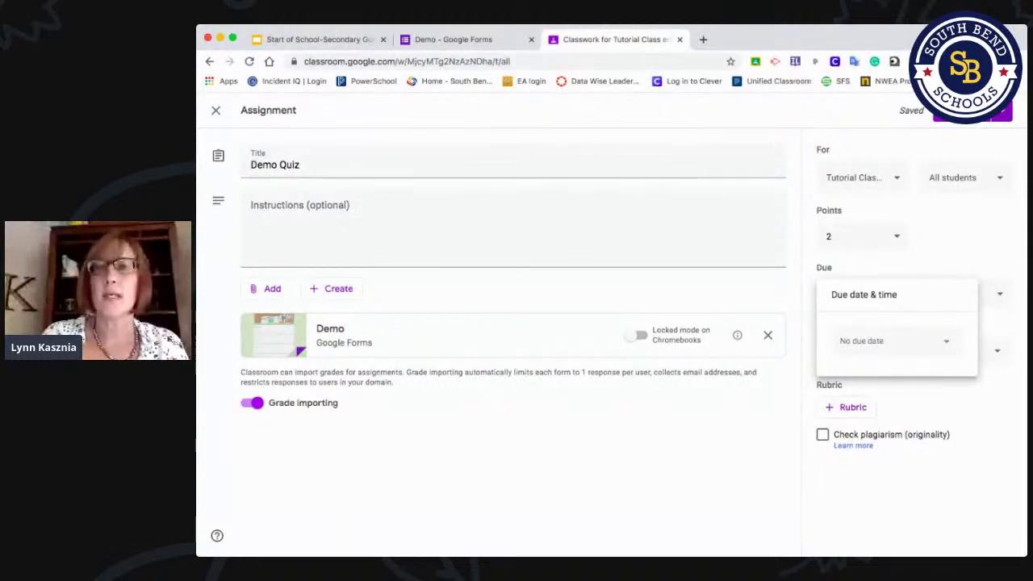
{"action": "left_click", "coordinate": [969, 117]}
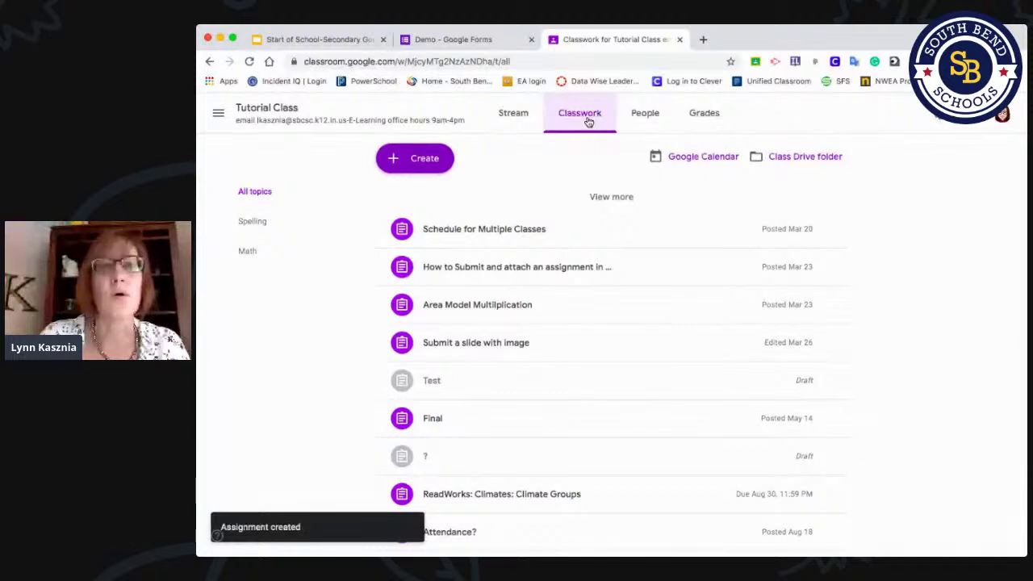
- Find the posted Demo Quiz in the class stream and open its student work page
{"action": "scroll", "coordinate": [527, 286], "scroll_direction": "down", "scroll_amount": 1}
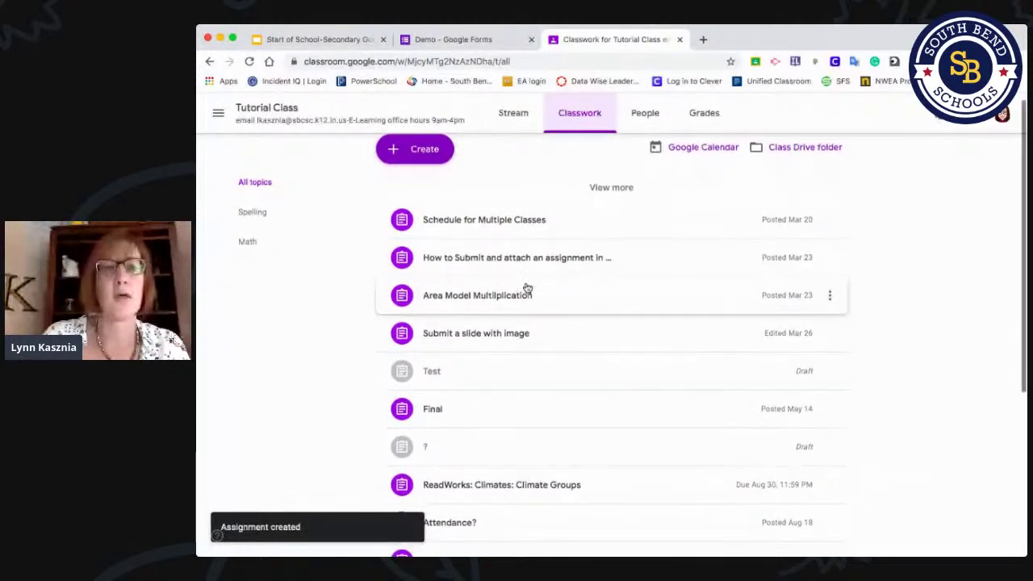
{"action": "scroll", "coordinate": [527, 288], "scroll_direction": "up", "scroll_amount": 1}
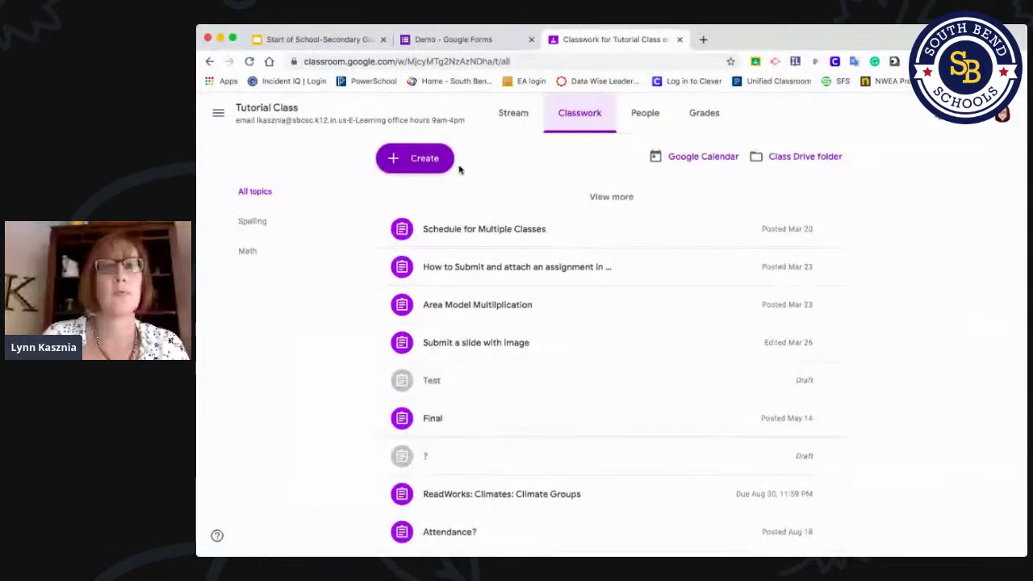
{"action": "left_click", "coordinate": [510, 116]}
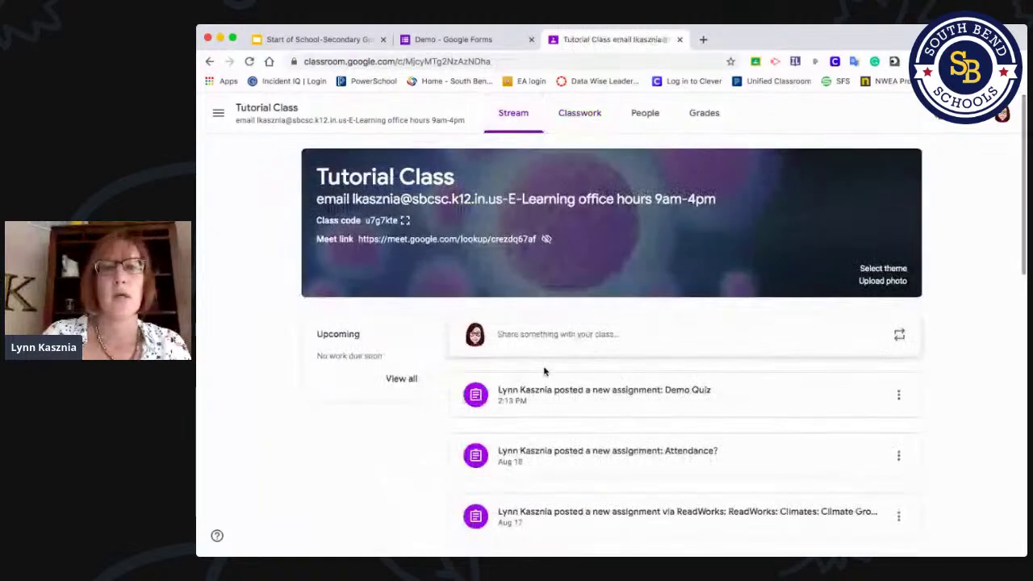
{"action": "left_click", "coordinate": [546, 380]}
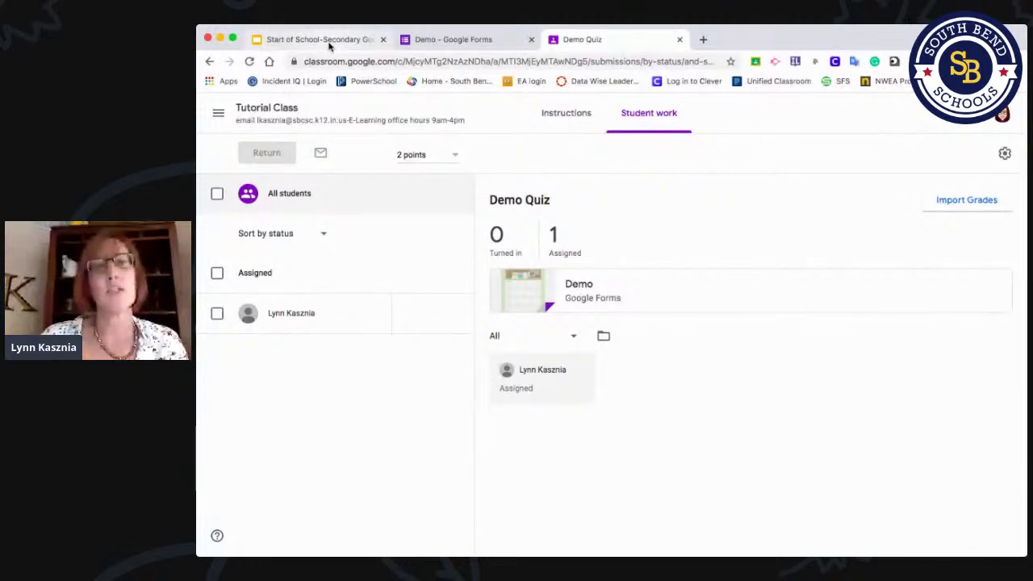
- Switch back to the Demo form in Google Forms and show its questions
{"action": "left_click", "coordinate": [323, 40]}
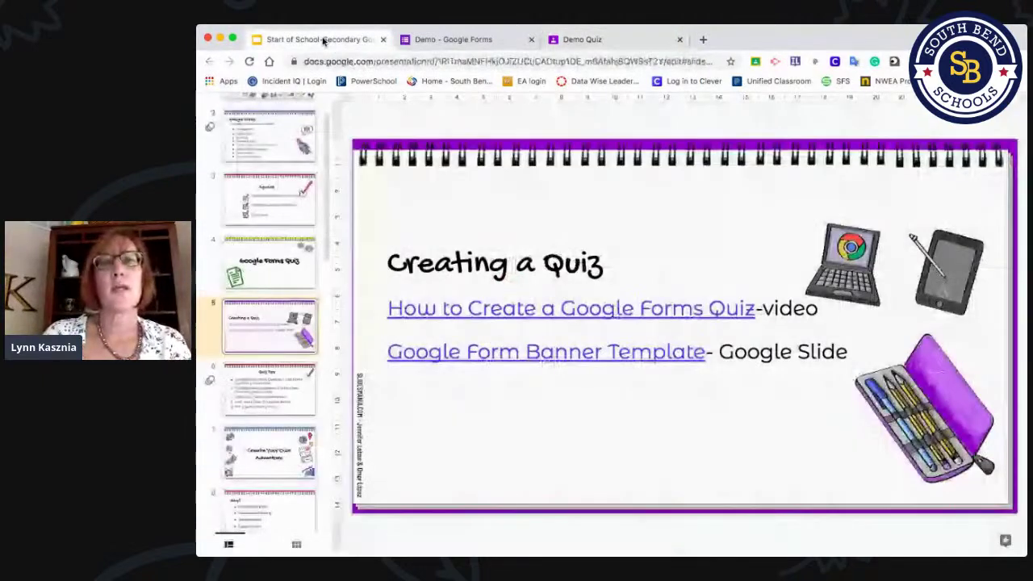
{"action": "left_click", "coordinate": [489, 40]}
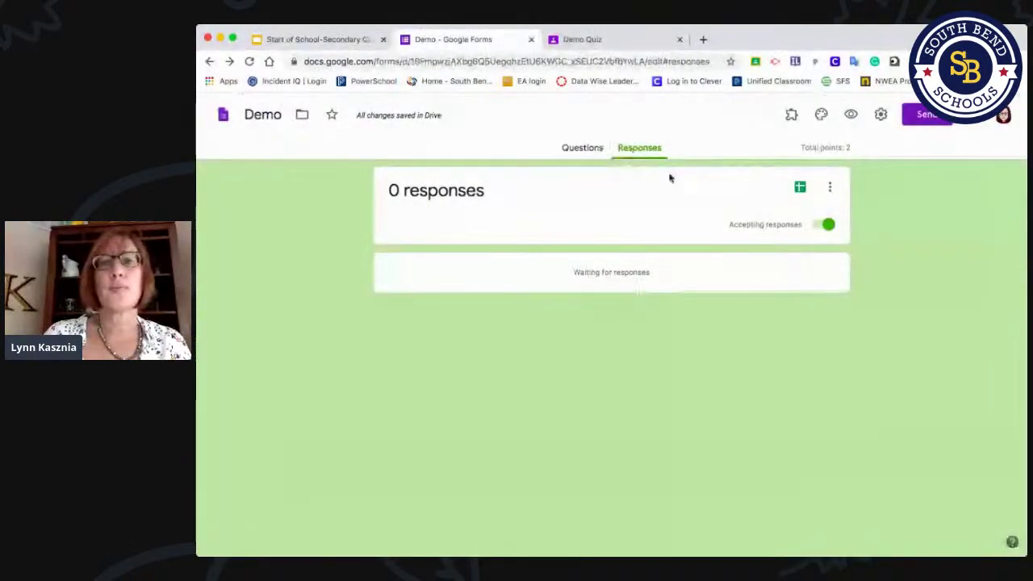
{"action": "left_click", "coordinate": [578, 147]}
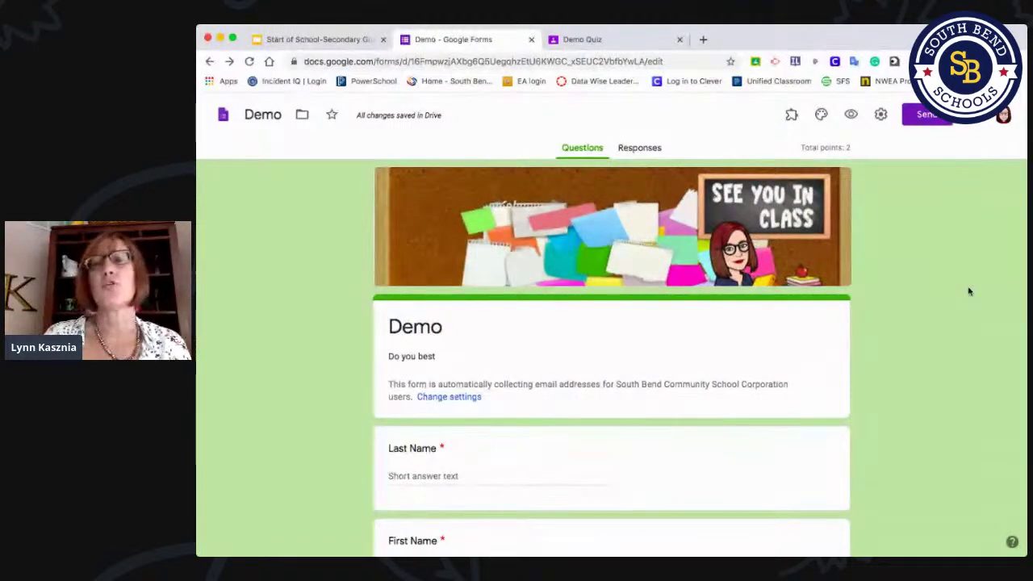
- Review the form's General, Presentation and Quizzes settings and close them without saving
{"action": "left_click", "coordinate": [881, 115]}
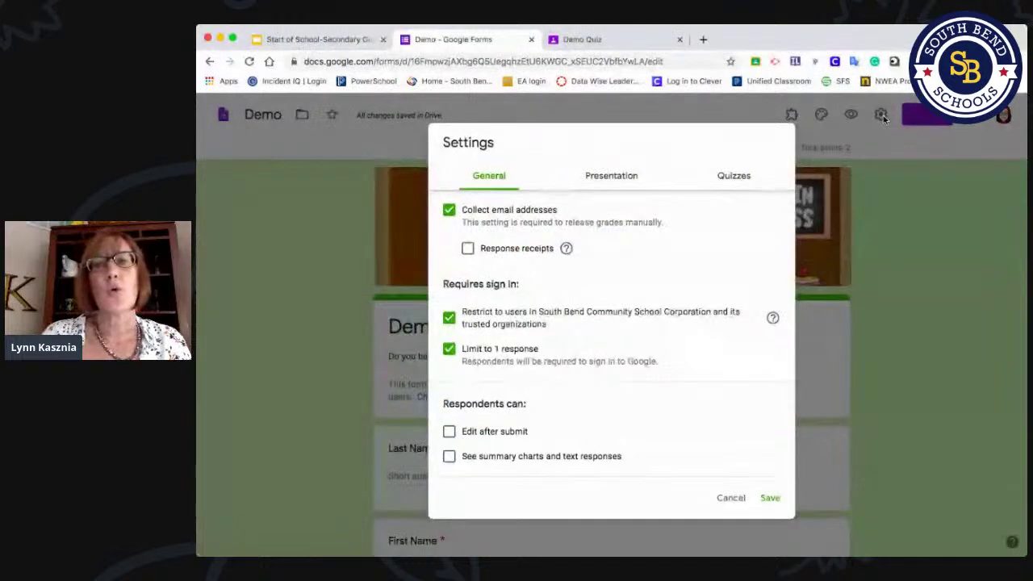
{"action": "left_click", "coordinate": [618, 180]}
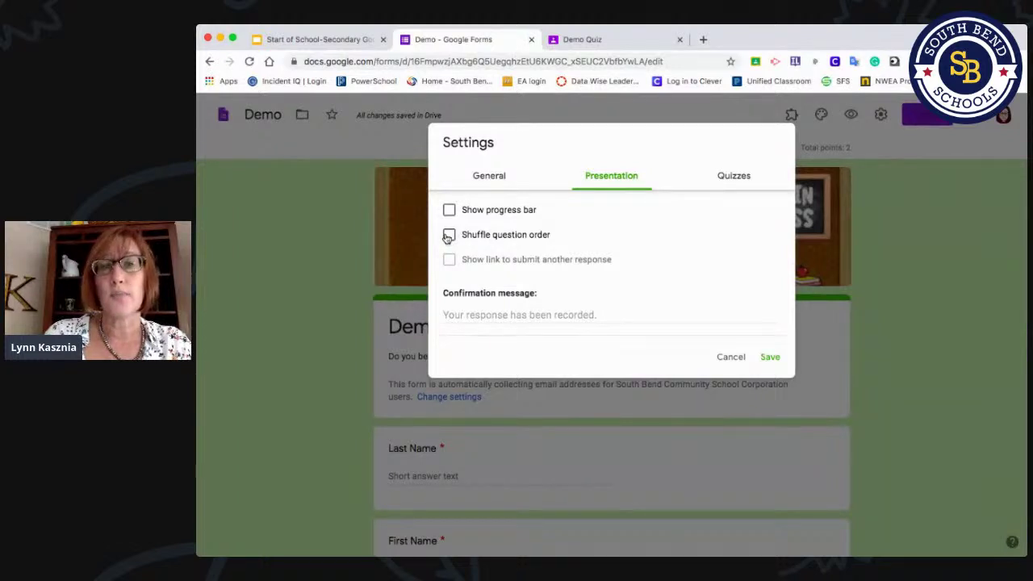
{"action": "left_click", "coordinate": [735, 179]}
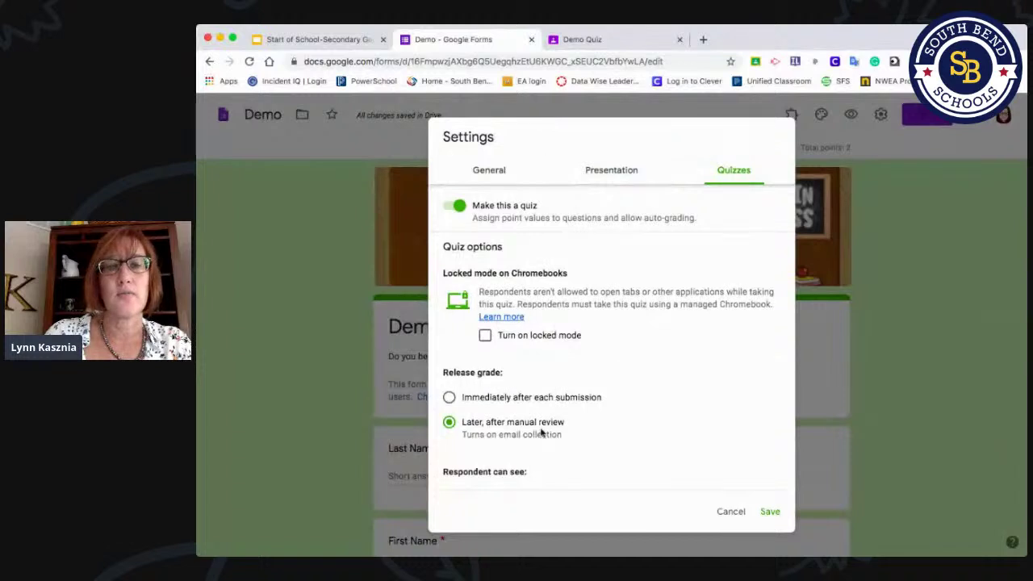
{"action": "left_click", "coordinate": [488, 176]}
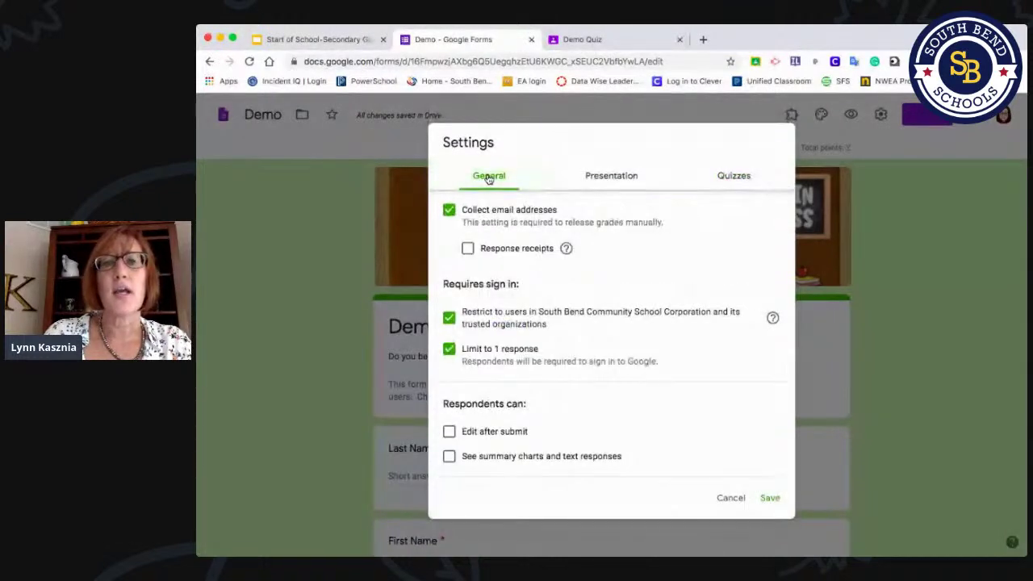
{"action": "scroll", "coordinate": [611, 339], "scroll_direction": "down", "scroll_amount": 3}
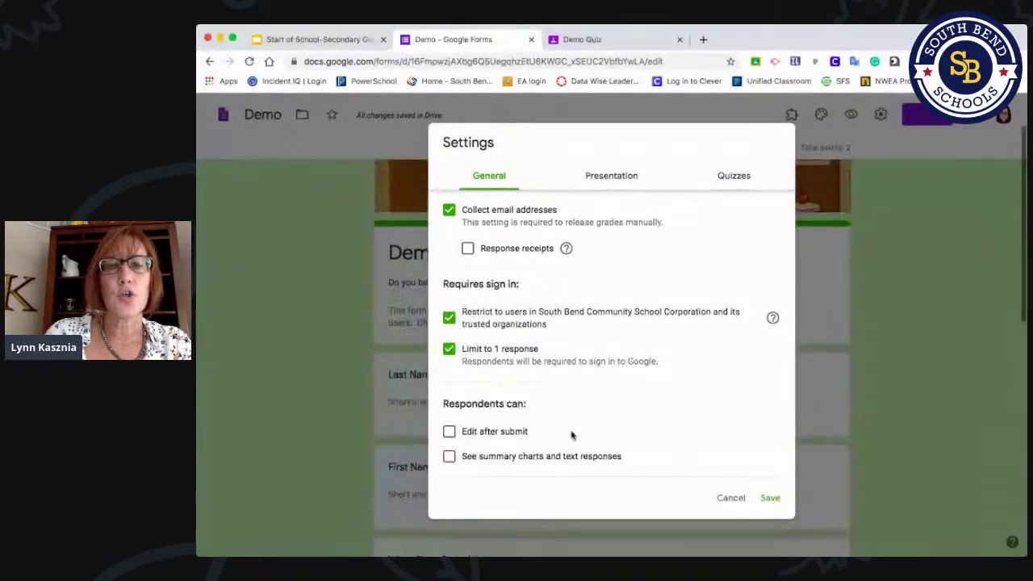
{"action": "left_click", "coordinate": [732, 497]}
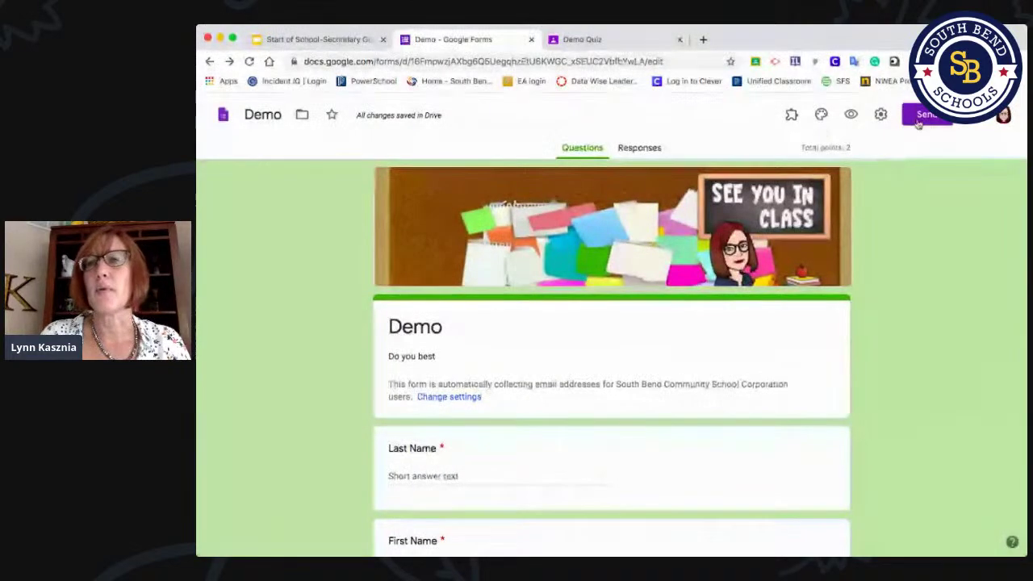
- View the Demo form's copy options and its sending options, closing both without copying or sending
{"action": "left_click", "coordinate": [975, 114]}
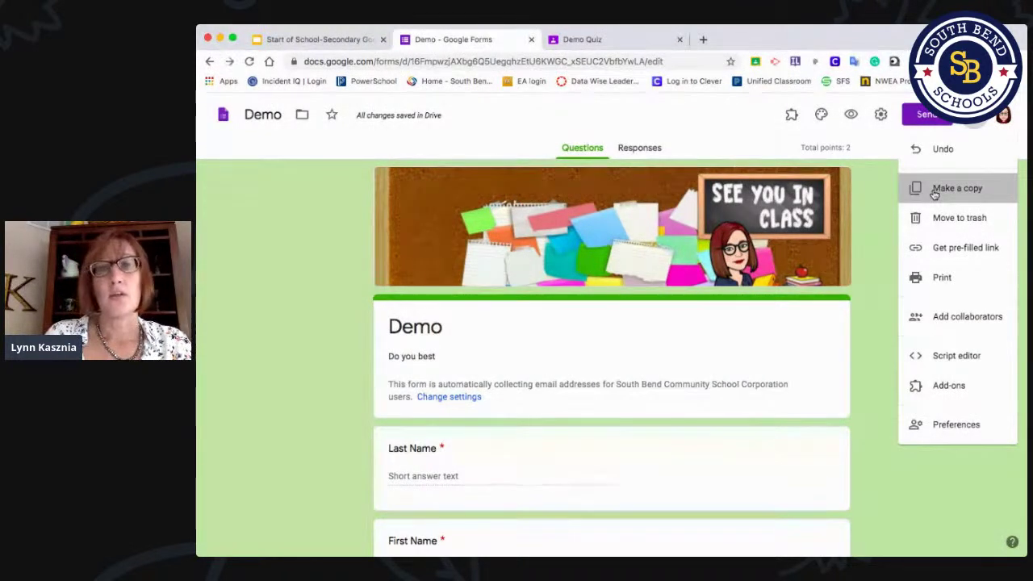
{"action": "left_click", "coordinate": [935, 192]}
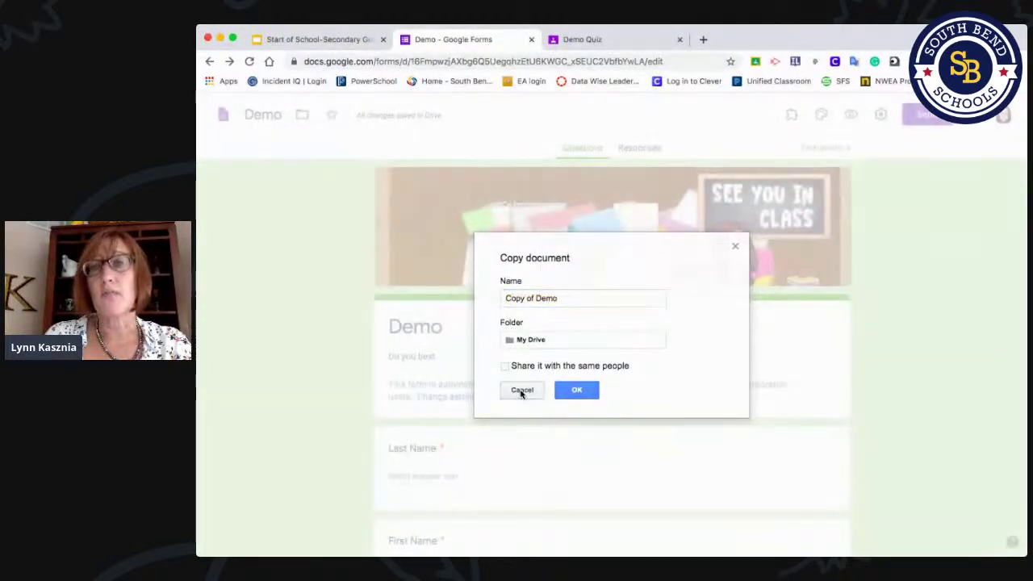
{"action": "left_click", "coordinate": [522, 391]}
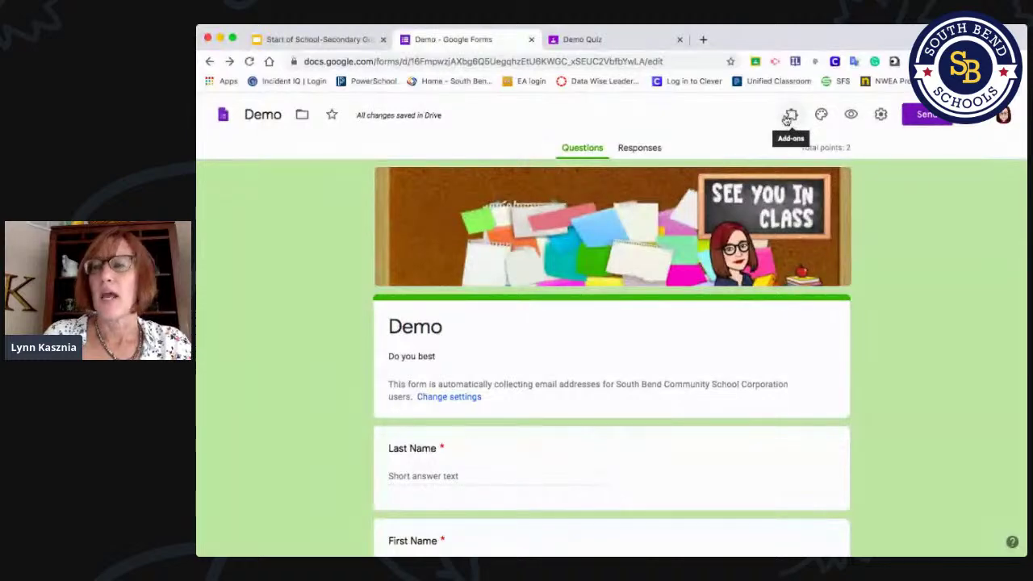
{"action": "left_click", "coordinate": [922, 119]}
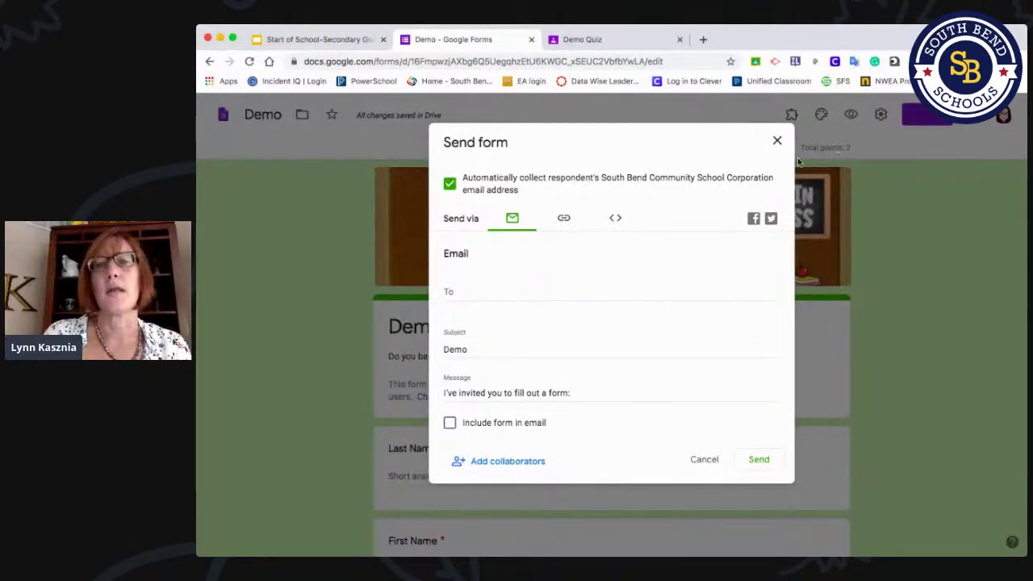
{"action": "left_click", "coordinate": [778, 143]}
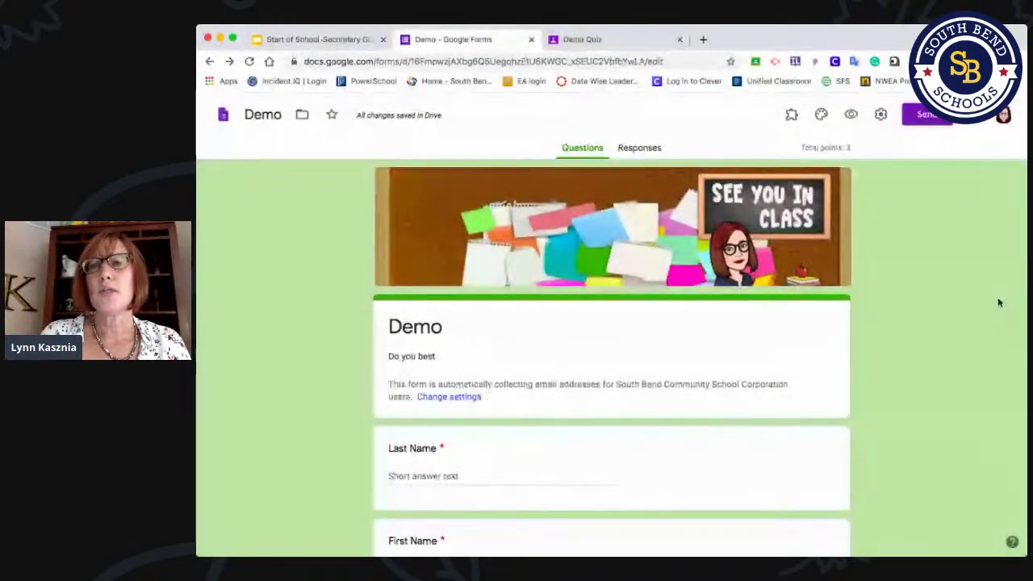
- Preview the Demo quiz as a respondent and examine its name, class period and graded questions
{"action": "left_click", "coordinate": [852, 114]}
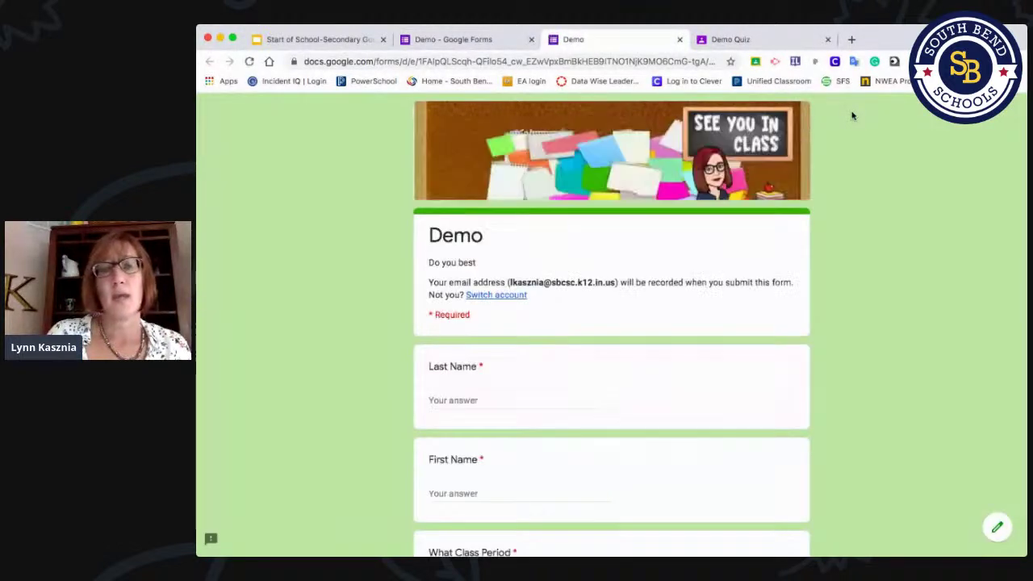
{"action": "scroll", "coordinate": [747, 311], "scroll_direction": "down", "scroll_amount": 3}
{"action": "scroll", "coordinate": [748, 311], "scroll_direction": "down", "scroll_amount": 5}
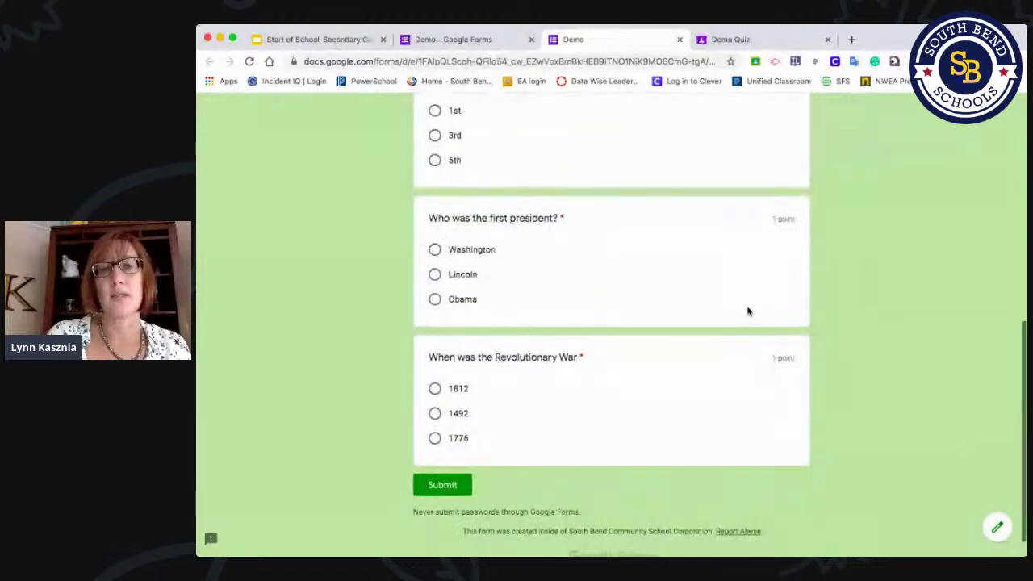
{"action": "scroll", "coordinate": [747, 311], "scroll_direction": "up", "scroll_amount": 5}
{"action": "scroll", "coordinate": [748, 311], "scroll_direction": "up", "scroll_amount": 2}
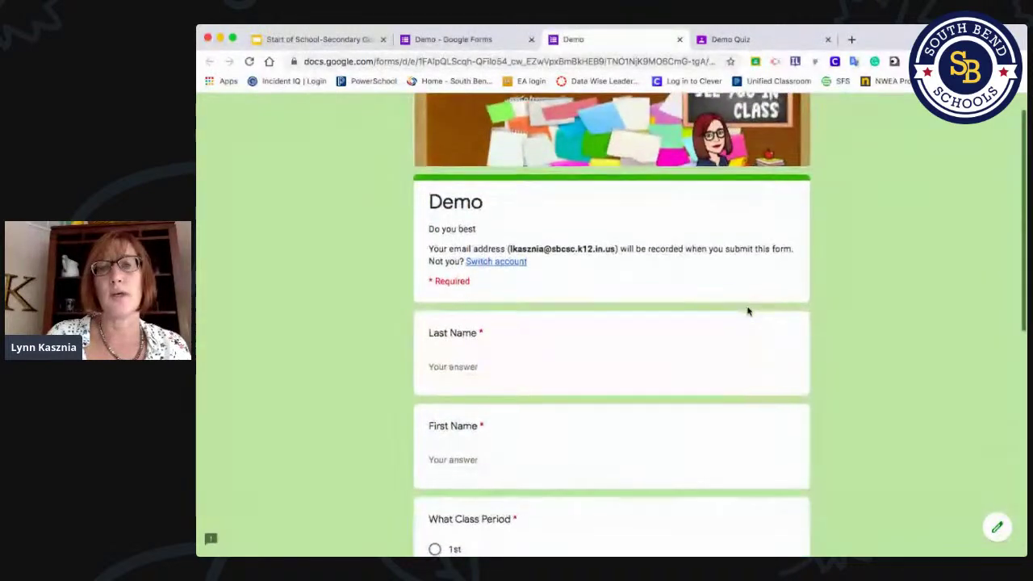
{"action": "scroll", "coordinate": [748, 311], "scroll_direction": "down", "scroll_amount": 10}
{"action": "scroll", "coordinate": [748, 311], "scroll_direction": "up", "scroll_amount": 3}
{"action": "scroll", "coordinate": [748, 311], "scroll_direction": "down", "scroll_amount": 3}
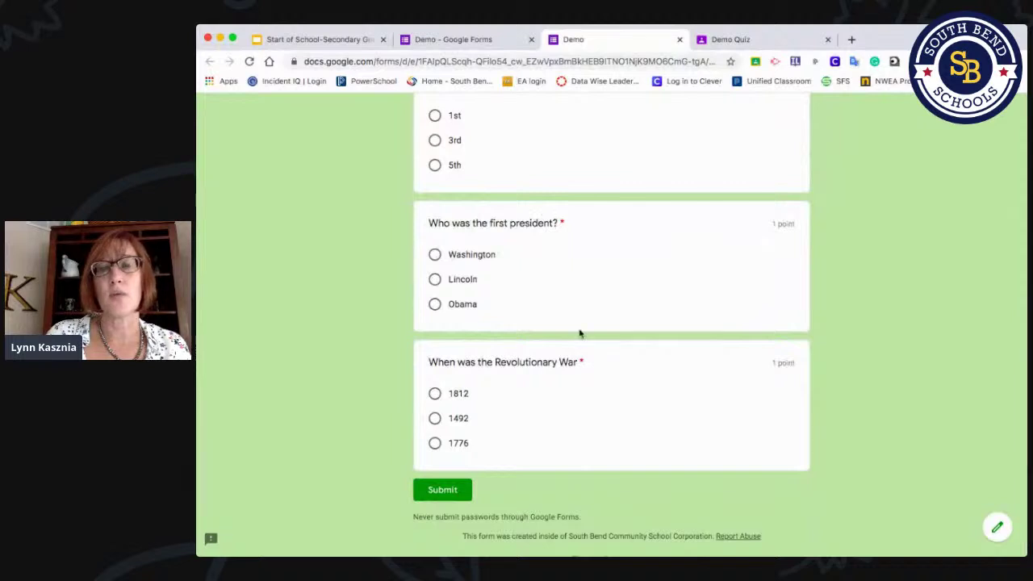
{"action": "scroll", "coordinate": [594, 367], "scroll_direction": "up", "scroll_amount": 5}
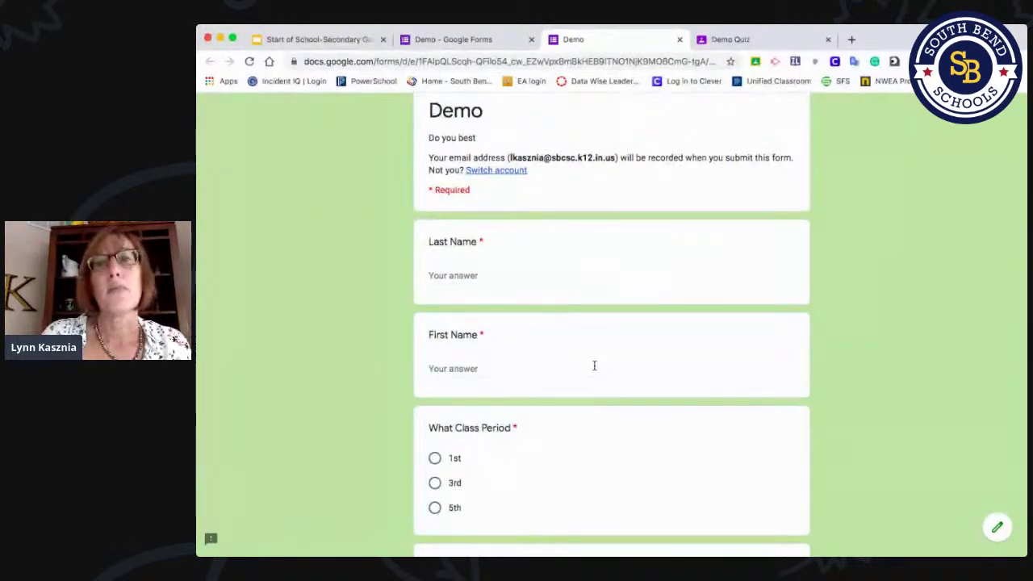
- Close the Demo form preview and show the Quiz Tips slide in the Start of School presentation in Google Slides
{"action": "left_click", "coordinate": [680, 39]}
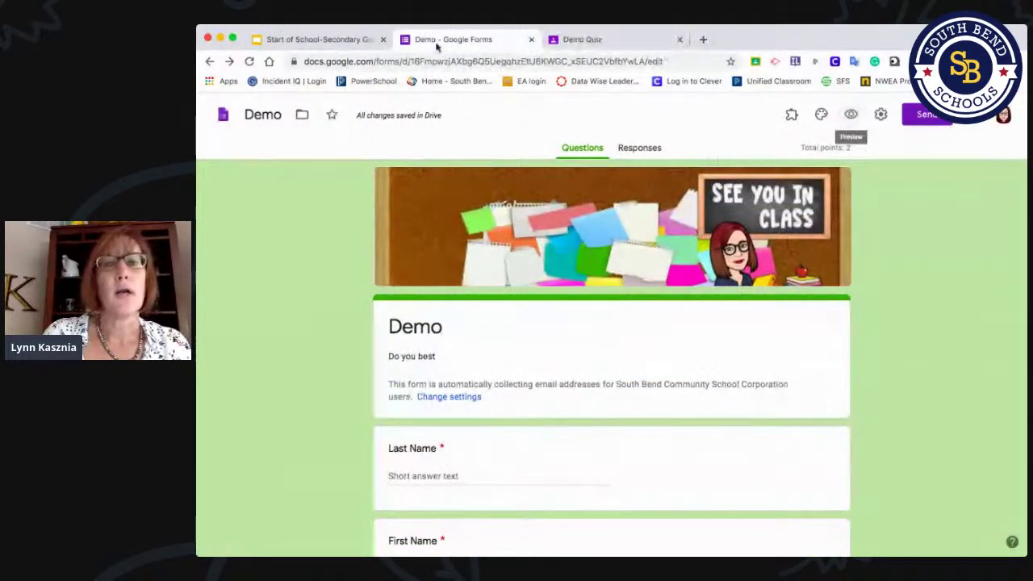
{"action": "left_click", "coordinate": [303, 40]}
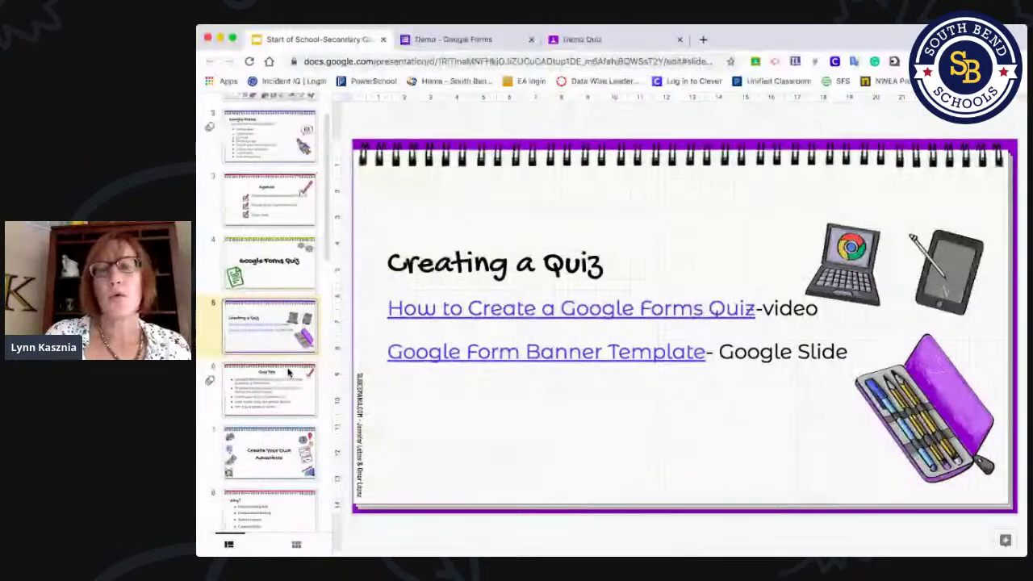
{"action": "left_click", "coordinate": [288, 372]}
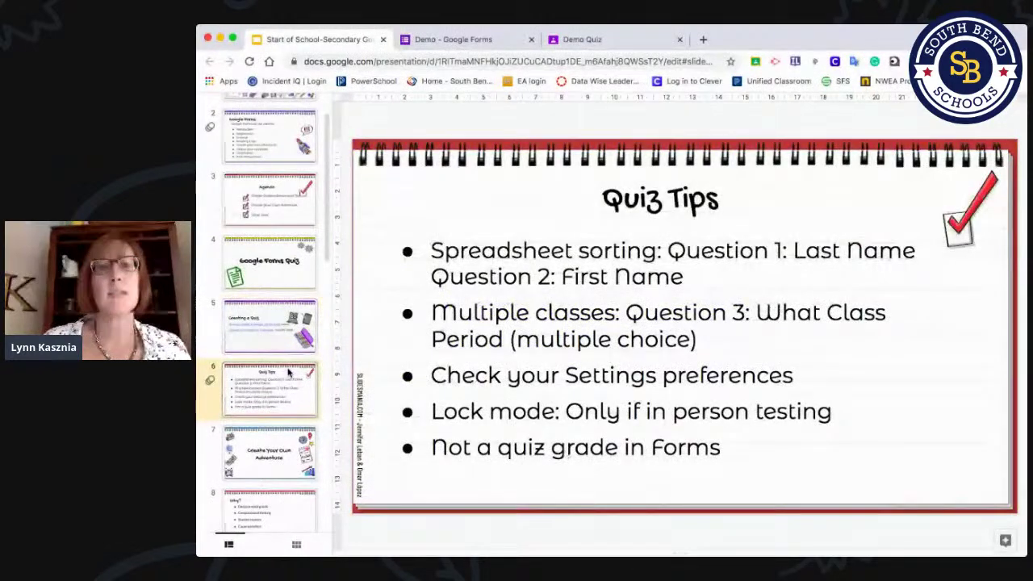
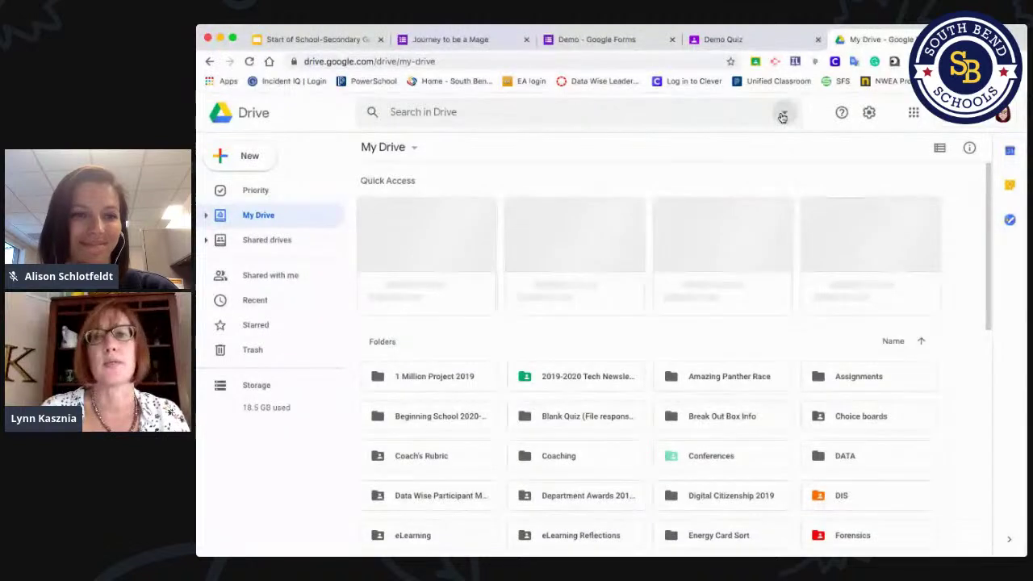
- Search Google Drive for all files of type Forms using the advanced search options
{"action": "left_click", "coordinate": [782, 115]}
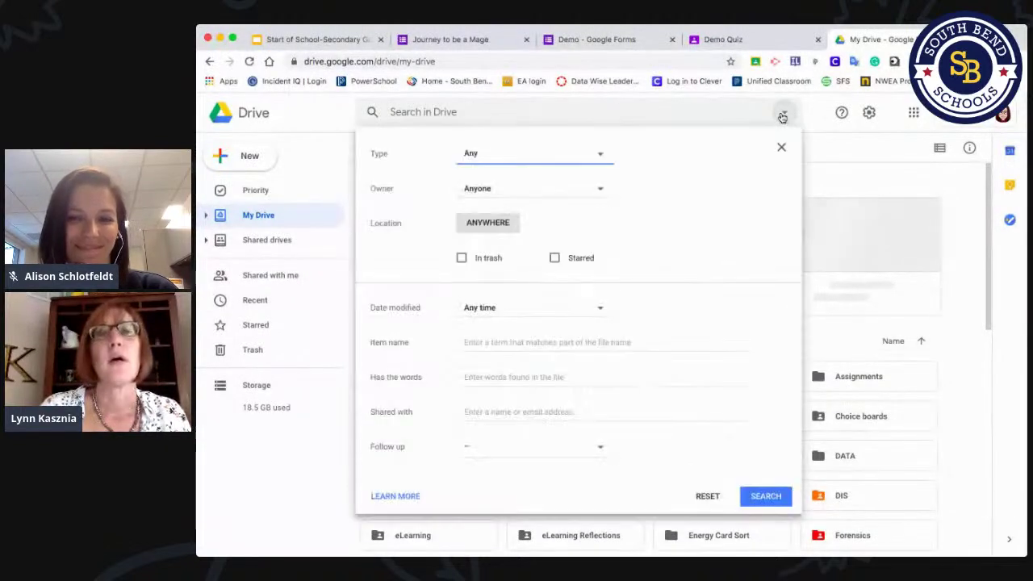
{"action": "left_click", "coordinate": [551, 159]}
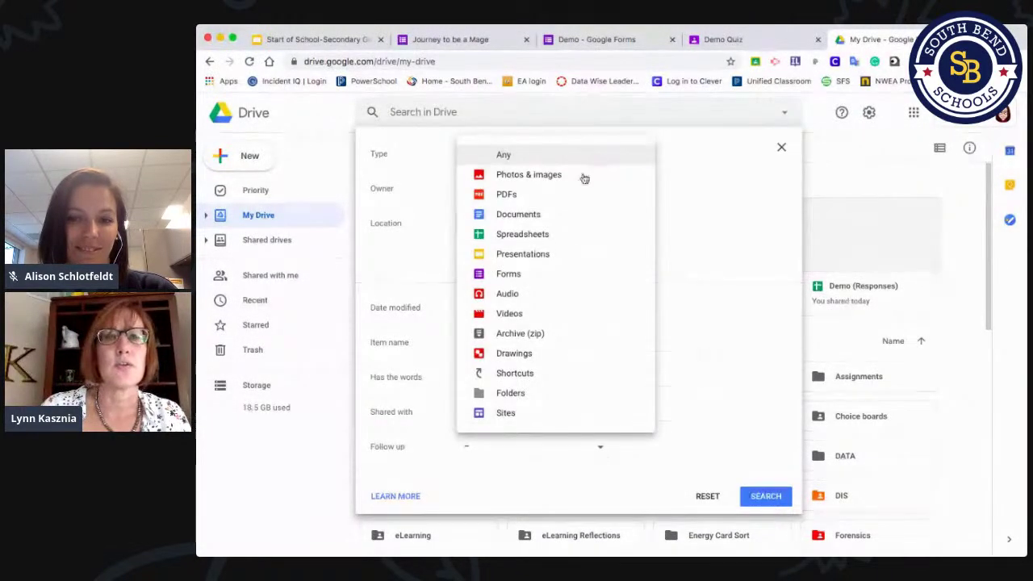
{"action": "left_click", "coordinate": [534, 274]}
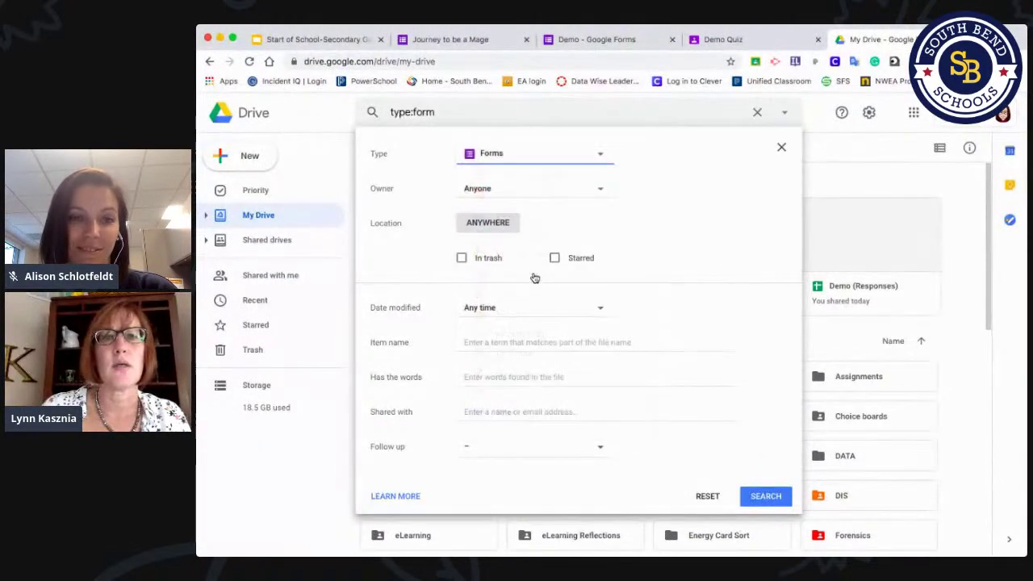
{"action": "left_click", "coordinate": [765, 502]}
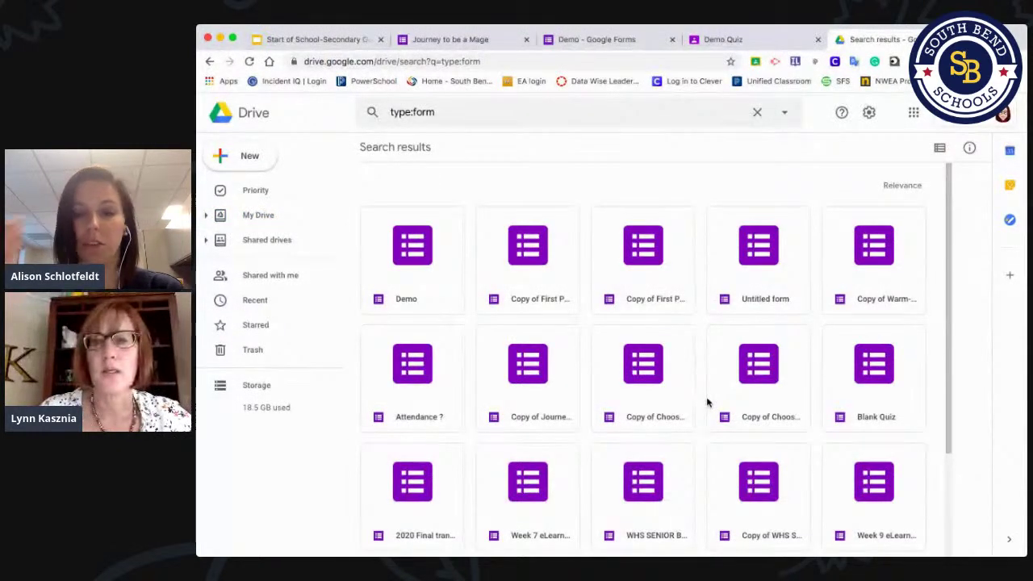
- Find the Amazing Panther Race Registration form among the Drive search results and open it
{"action": "scroll", "coordinate": [707, 402], "scroll_direction": "down", "scroll_amount": 1}
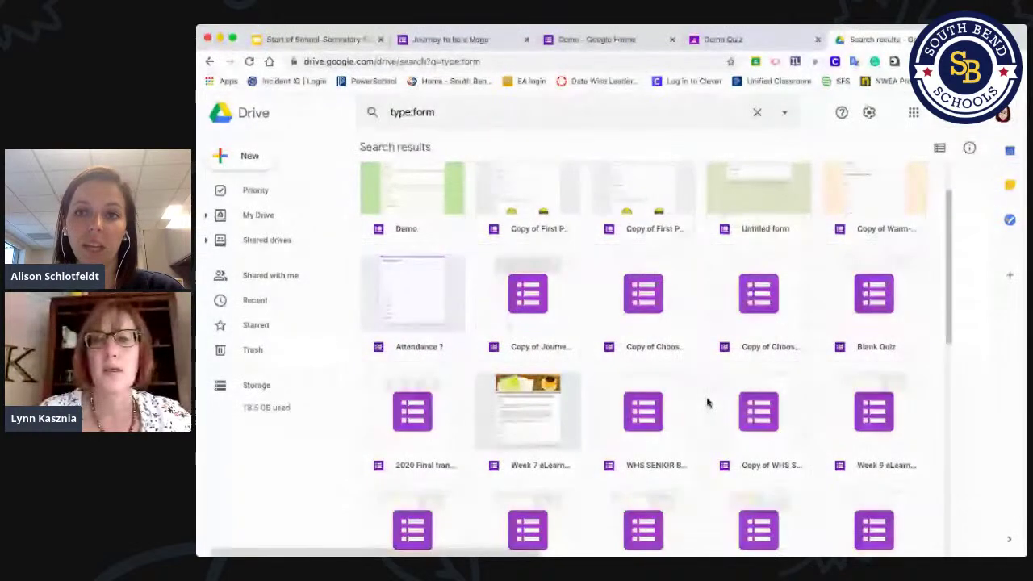
{"action": "scroll", "coordinate": [707, 402], "scroll_direction": "down", "scroll_amount": 1}
{"action": "scroll", "coordinate": [708, 402], "scroll_direction": "down", "scroll_amount": 2}
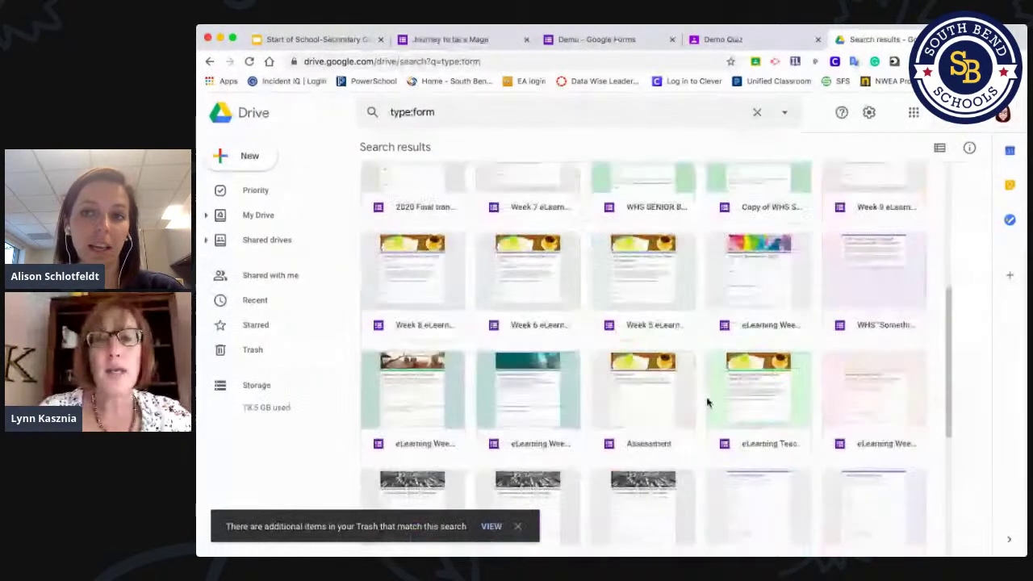
{"action": "scroll", "coordinate": [708, 402], "scroll_direction": "down", "scroll_amount": 3}
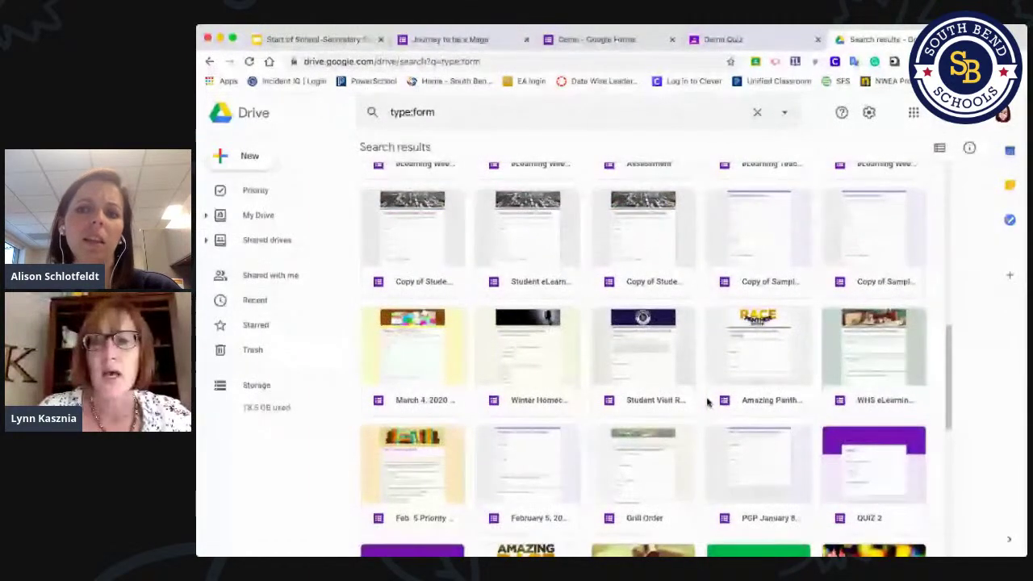
{"action": "scroll", "coordinate": [708, 402], "scroll_direction": "down", "scroll_amount": 2}
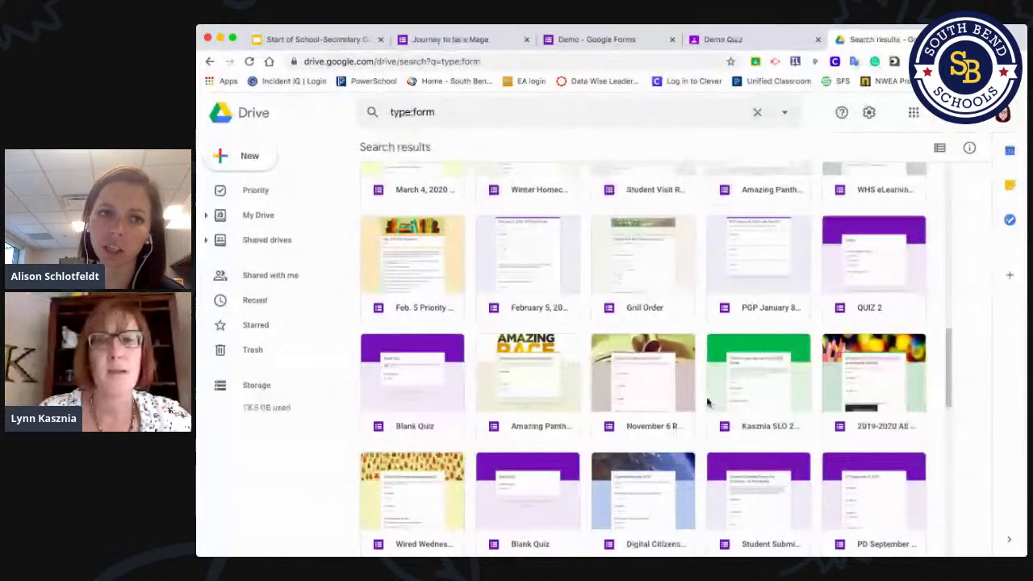
{"action": "left_click", "coordinate": [557, 406]}
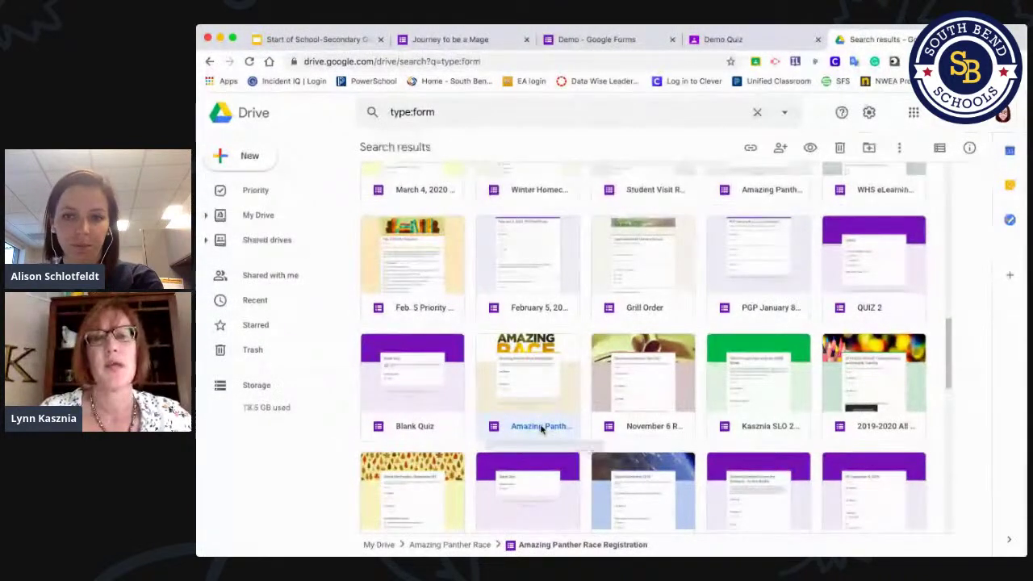
{"action": "double_click", "coordinate": [542, 428]}
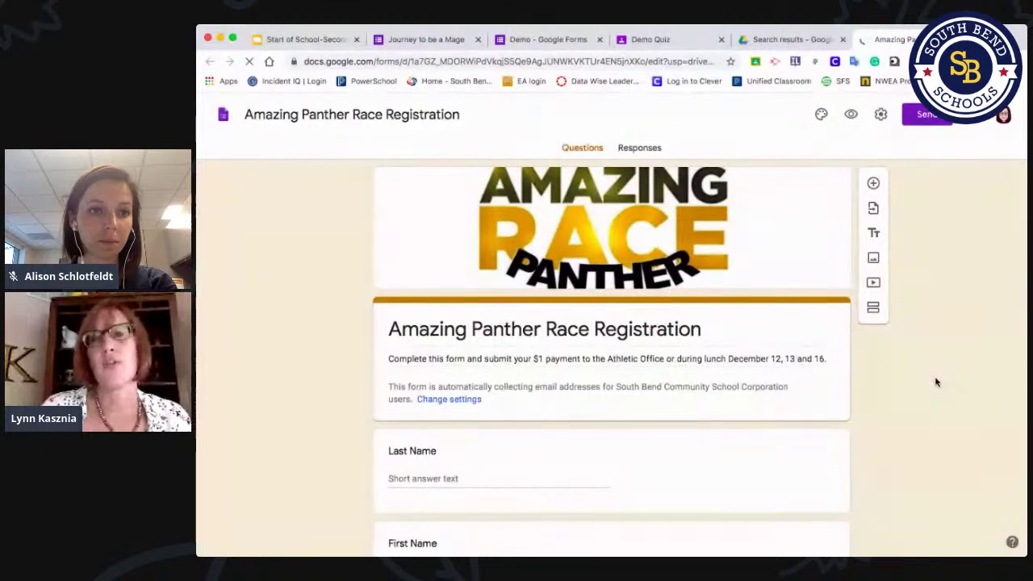
- Examine the Amazing Panther Race Registration form's banner, description and name questions
{"action": "scroll", "coordinate": [937, 382], "scroll_direction": "down", "scroll_amount": 2}
{"action": "scroll", "coordinate": [936, 383], "scroll_direction": "up", "scroll_amount": 1}
{"action": "scroll", "coordinate": [937, 383], "scroll_direction": "down", "scroll_amount": 1}
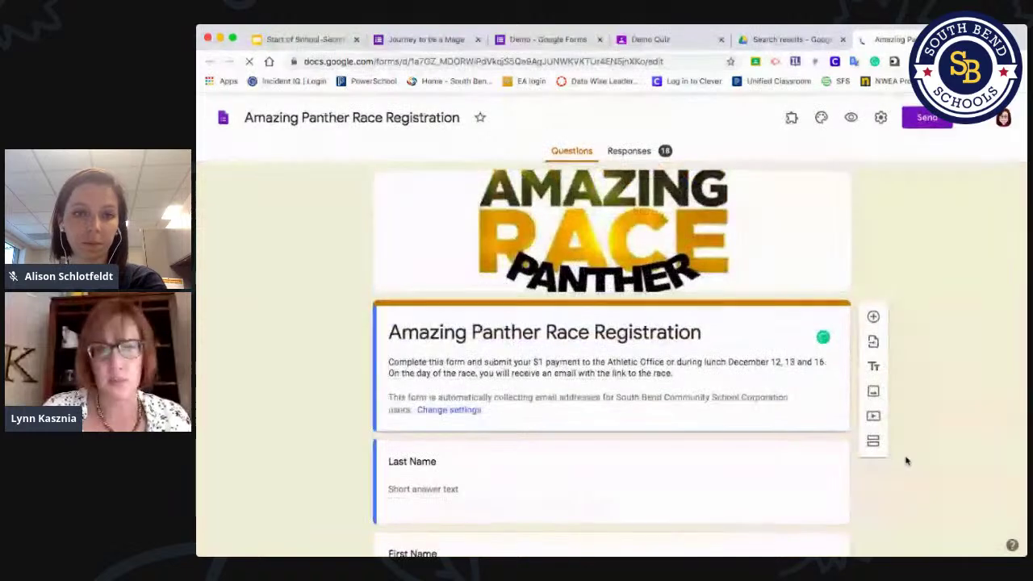
{"action": "scroll", "coordinate": [906, 461], "scroll_direction": "down", "scroll_amount": 3}
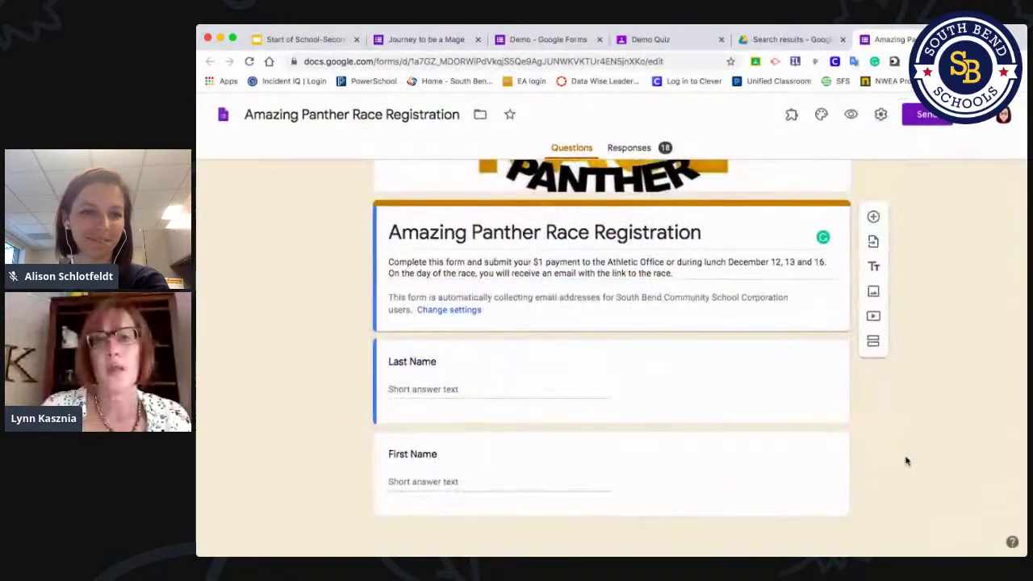
{"action": "scroll", "coordinate": [906, 461], "scroll_direction": "up", "scroll_amount": 1}
{"action": "scroll", "coordinate": [906, 461], "scroll_direction": "up", "scroll_amount": 1}
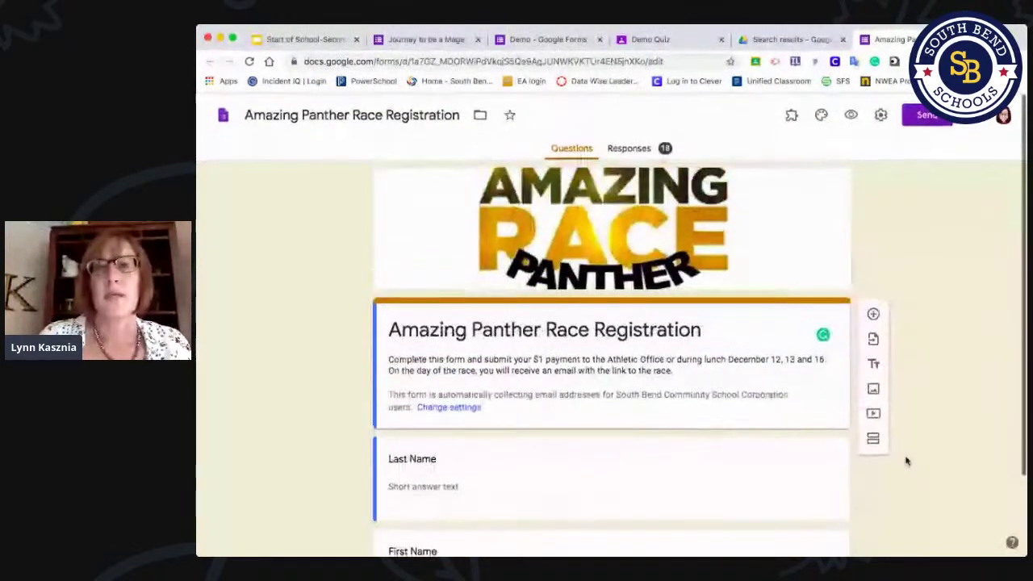
{"action": "scroll", "coordinate": [906, 461], "scroll_direction": "down", "scroll_amount": 2}
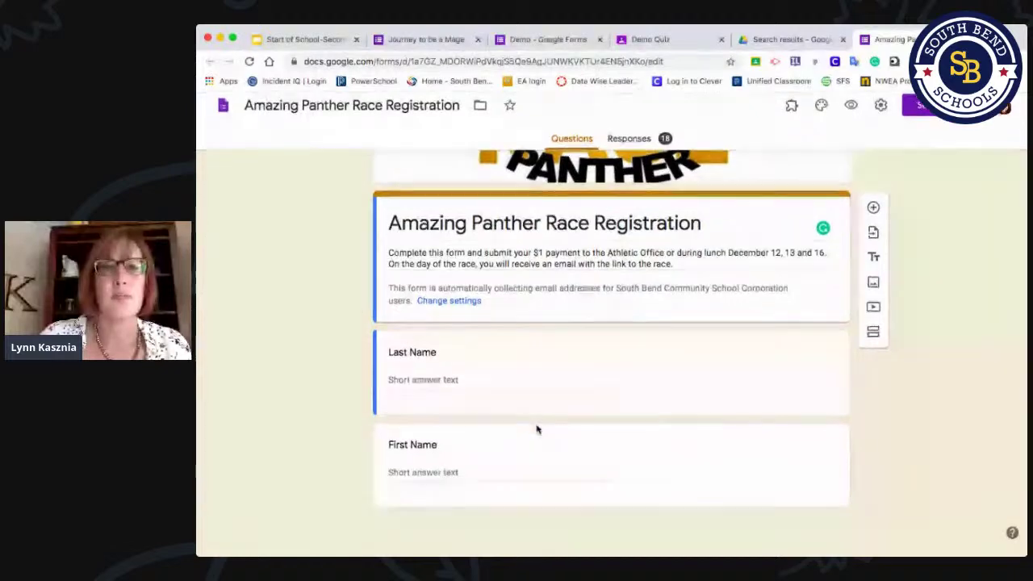
{"action": "scroll", "coordinate": [538, 426], "scroll_direction": "up", "scroll_amount": 2}
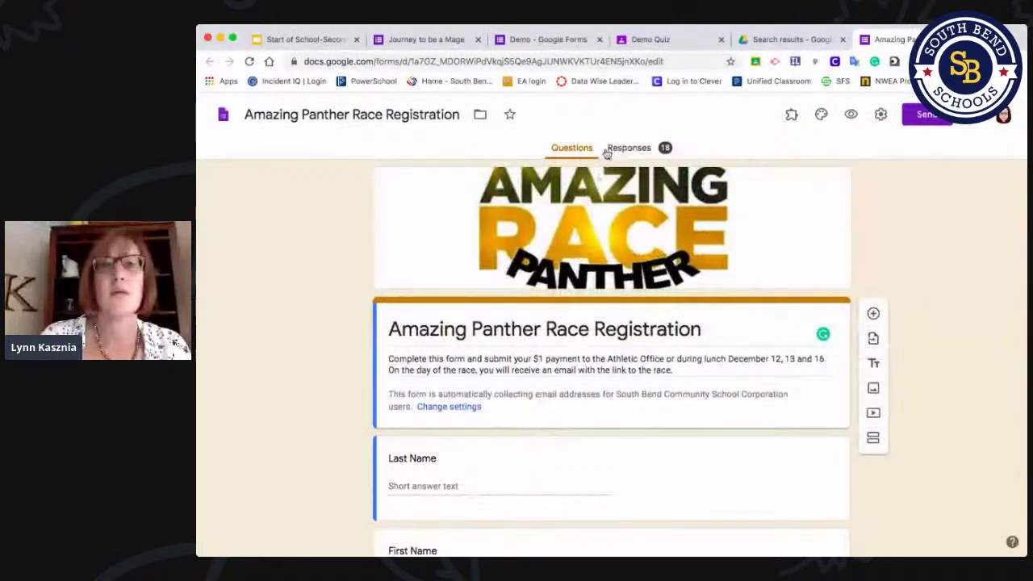
- Review the summary of the Amazing Panther Race Registration form's responses, including the respondent list and name charts
{"action": "left_click", "coordinate": [644, 150]}
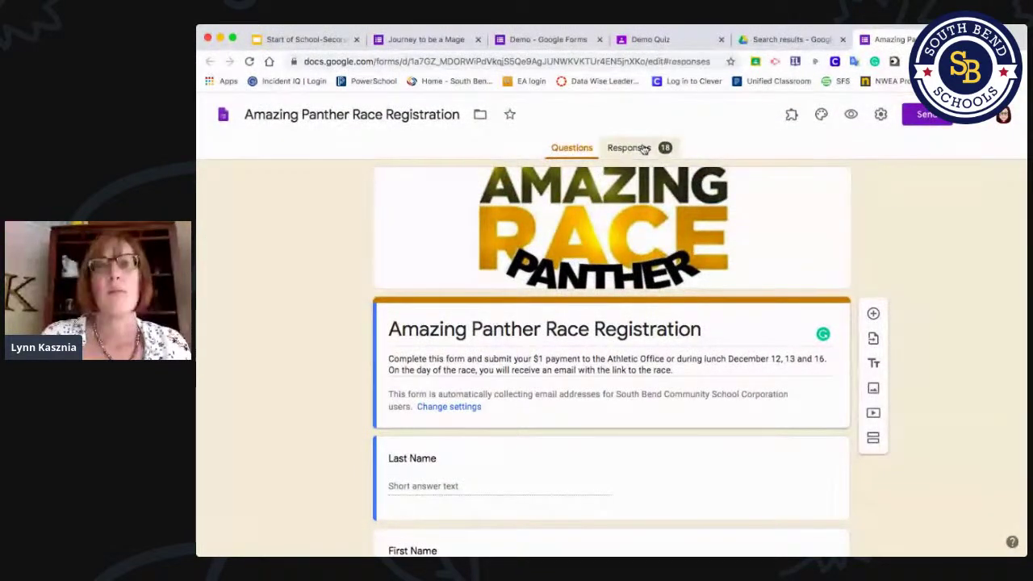
{"action": "scroll", "coordinate": [713, 405], "scroll_direction": "down", "scroll_amount": 10}
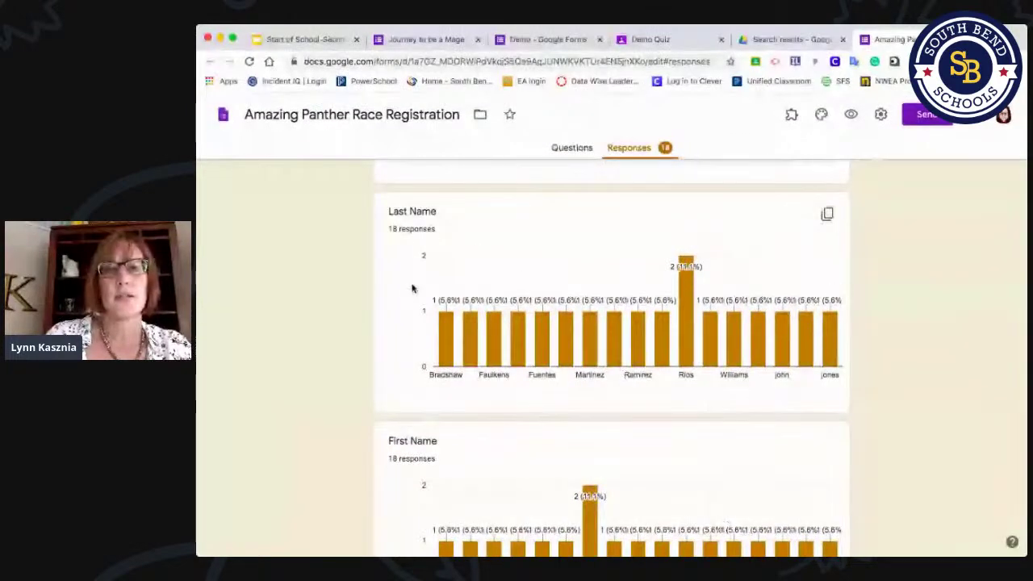
{"action": "scroll", "coordinate": [542, 445], "scroll_direction": "down", "scroll_amount": 2}
{"action": "scroll", "coordinate": [542, 447], "scroll_direction": "up", "scroll_amount": 5}
{"action": "scroll", "coordinate": [542, 446], "scroll_direction": "up", "scroll_amount": 3}
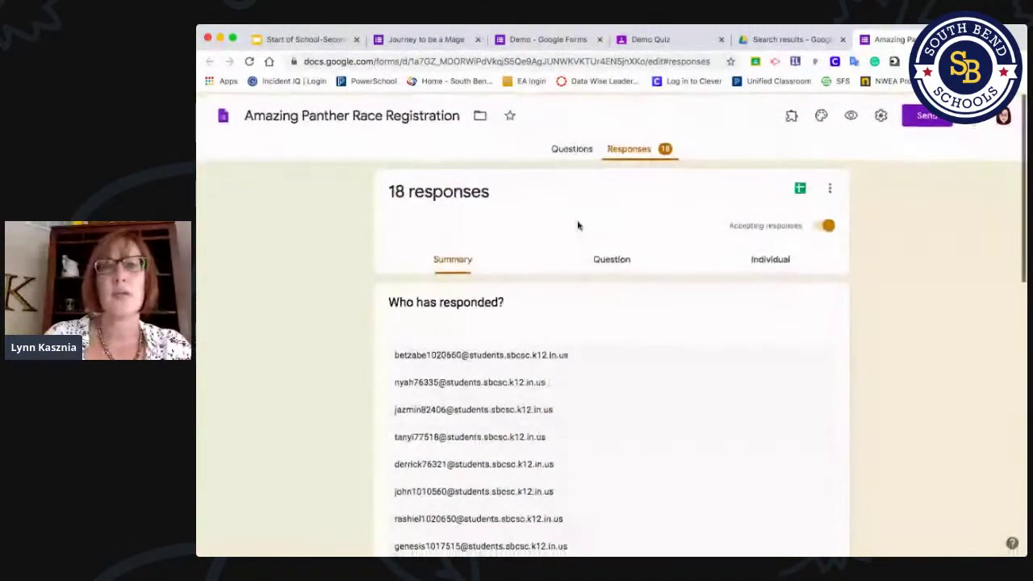
- View the registration responses by question for Last Name and First Name, and close the form
{"action": "left_click", "coordinate": [607, 260]}
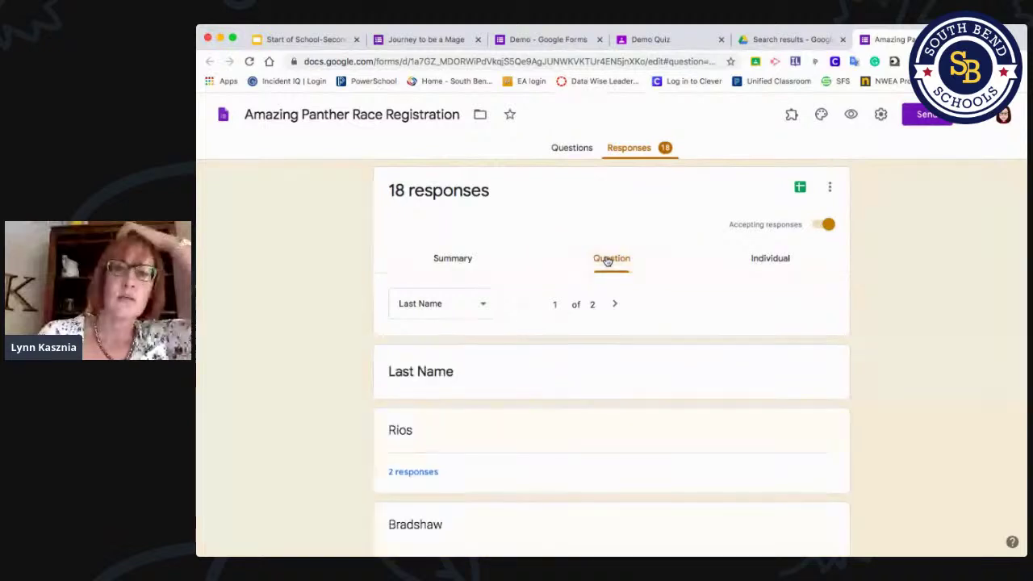
{"action": "left_click", "coordinate": [617, 306]}
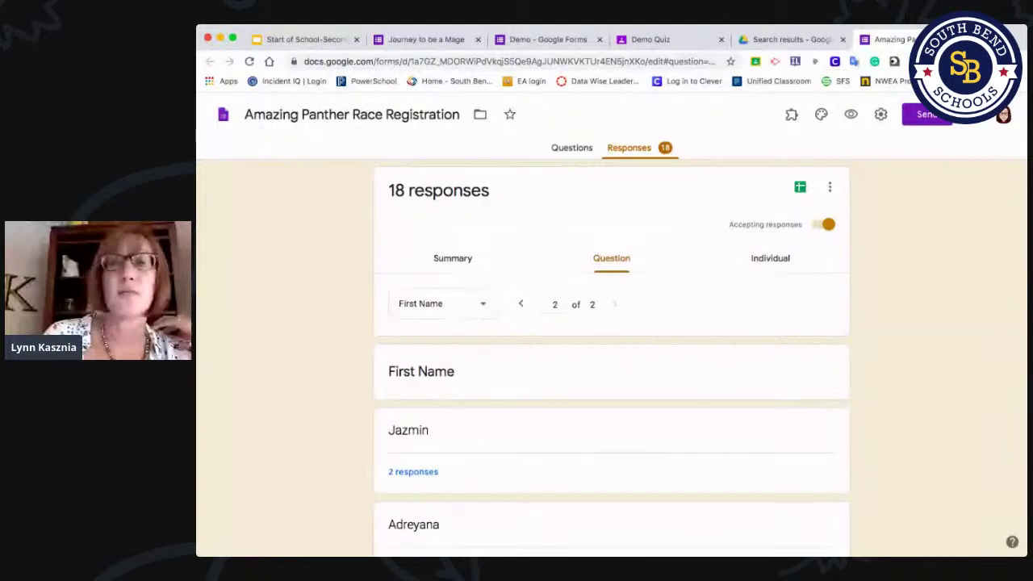
{"action": "key", "text": "ctrl+w"}
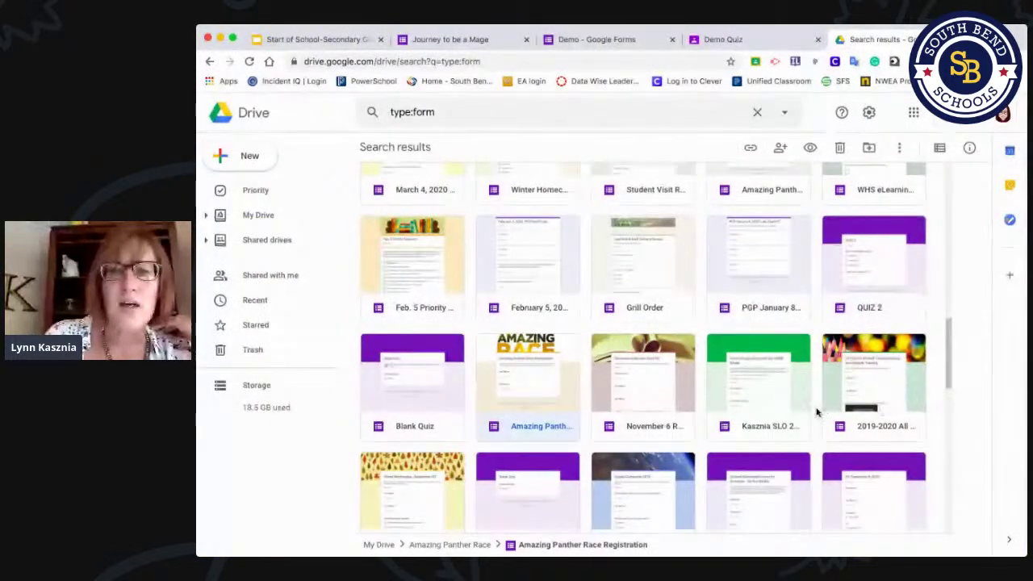
- Find the Technology Reflection 2019 form among the Drive search results and open it
{"action": "scroll", "coordinate": [817, 412], "scroll_direction": "down", "scroll_amount": 2}
{"action": "scroll", "coordinate": [817, 412], "scroll_direction": "down", "scroll_amount": 2}
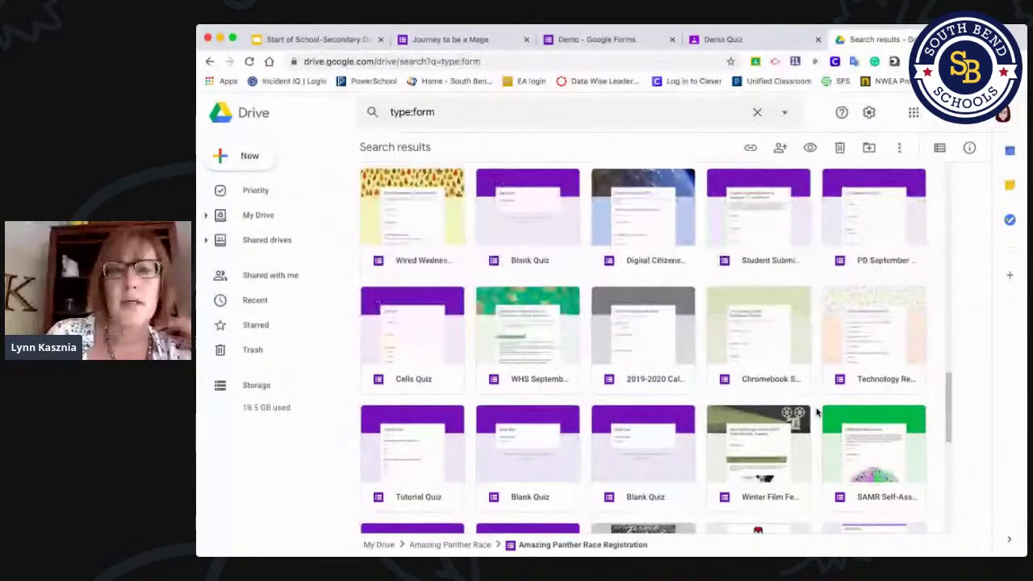
{"action": "scroll", "coordinate": [817, 412], "scroll_direction": "down", "scroll_amount": 1}
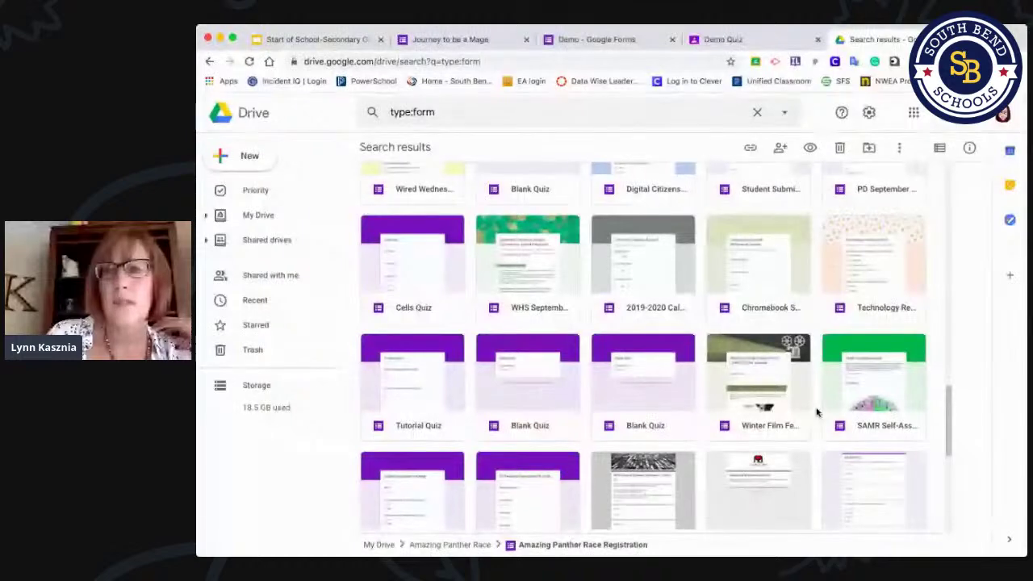
{"action": "scroll", "coordinate": [817, 412], "scroll_direction": "up", "scroll_amount": 1}
{"action": "scroll", "coordinate": [817, 411], "scroll_direction": "up", "scroll_amount": 1}
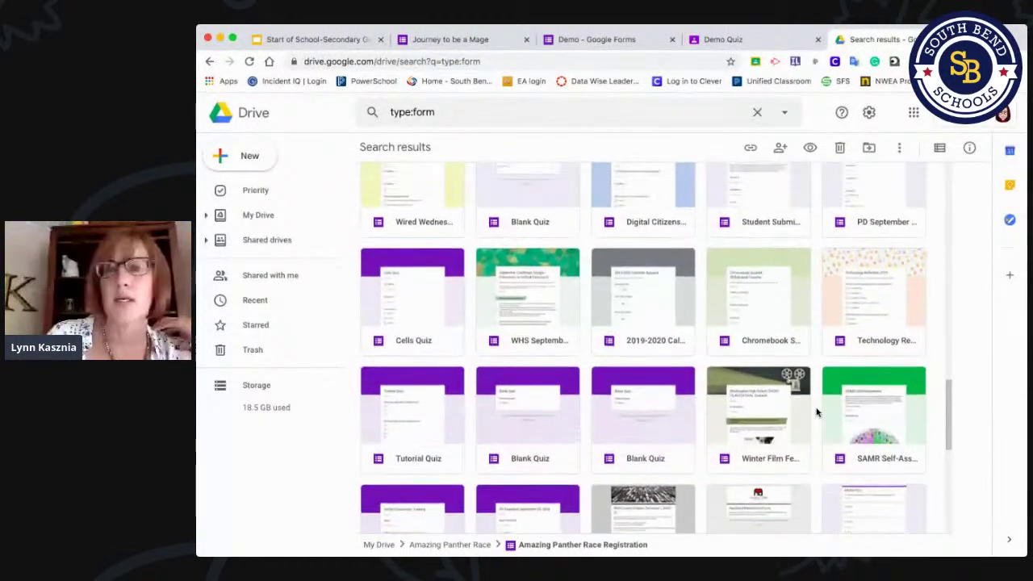
{"action": "double_click", "coordinate": [869, 332]}
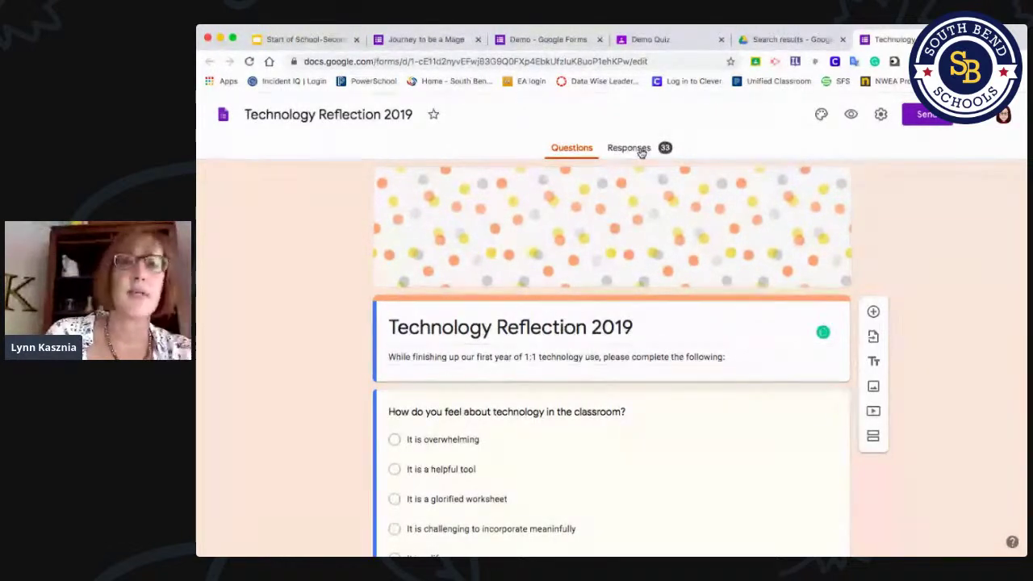
- Examine the Technology Reflection 2019 response summary, from the charts on technology use and PD to the written answers about obstacles
{"action": "left_click", "coordinate": [641, 152]}
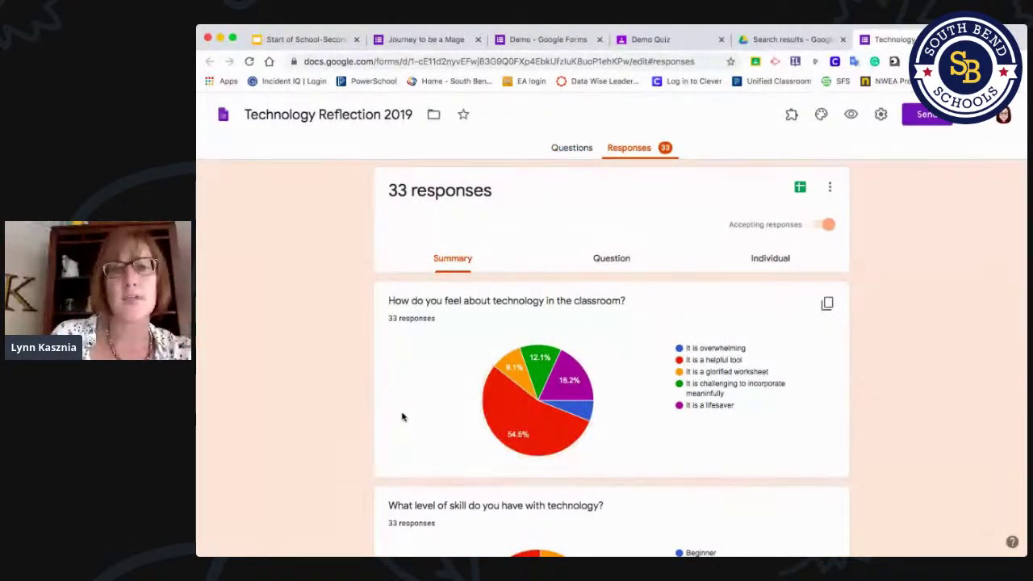
{"action": "scroll", "coordinate": [400, 418], "scroll_direction": "down", "scroll_amount": 2}
{"action": "scroll", "coordinate": [397, 410], "scroll_direction": "down", "scroll_amount": 1}
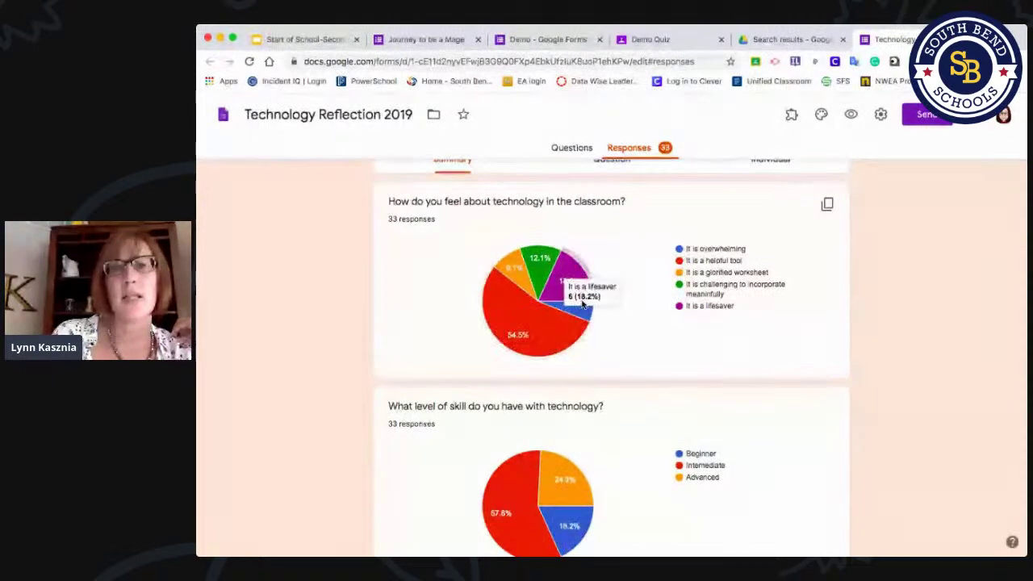
{"action": "scroll", "coordinate": [456, 341], "scroll_direction": "down", "scroll_amount": 5}
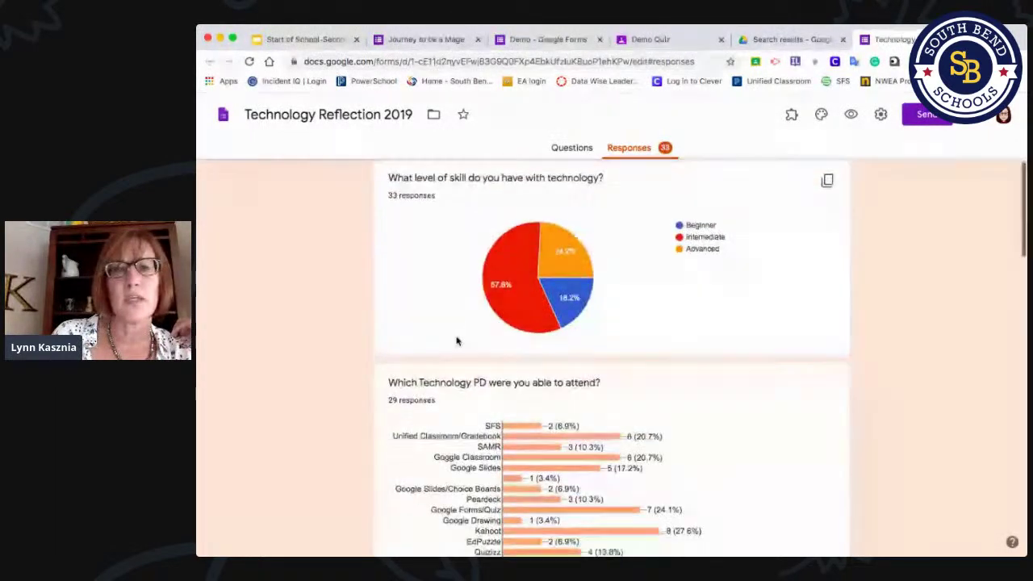
{"action": "scroll", "coordinate": [456, 340], "scroll_direction": "down", "scroll_amount": 6}
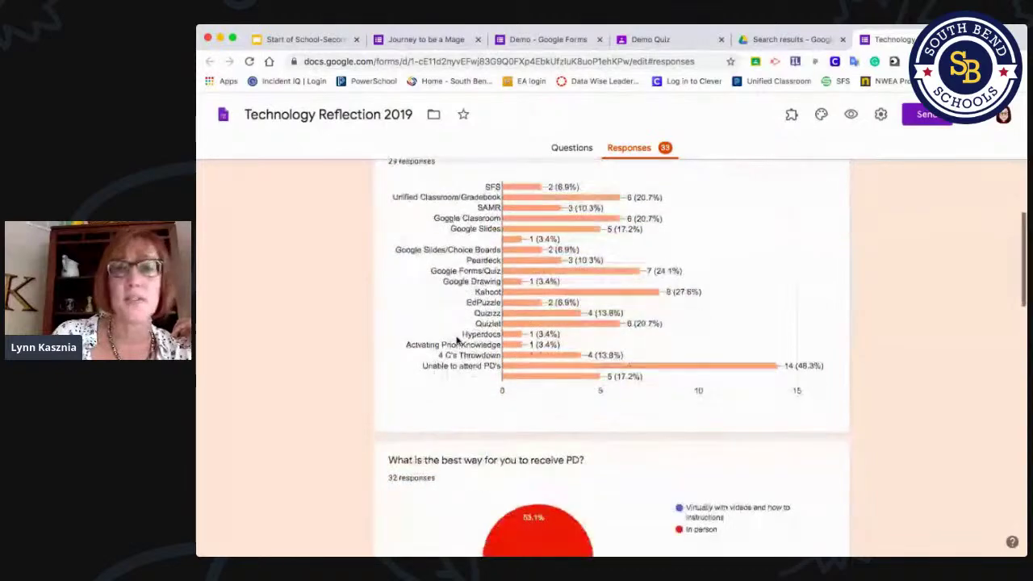
{"action": "scroll", "coordinate": [456, 340], "scroll_direction": "down", "scroll_amount": 3}
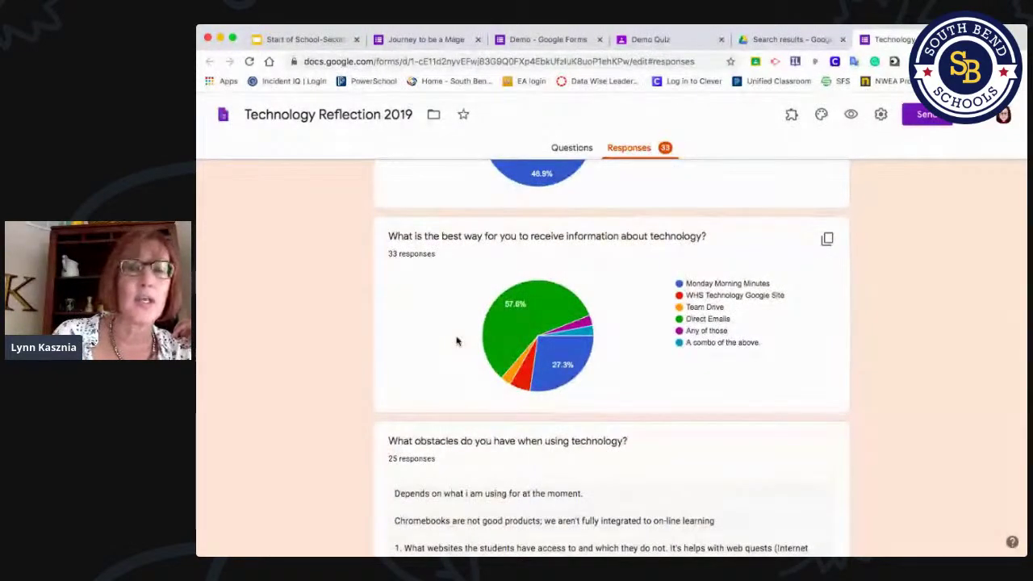
{"action": "scroll", "coordinate": [457, 341], "scroll_direction": "down", "scroll_amount": 4}
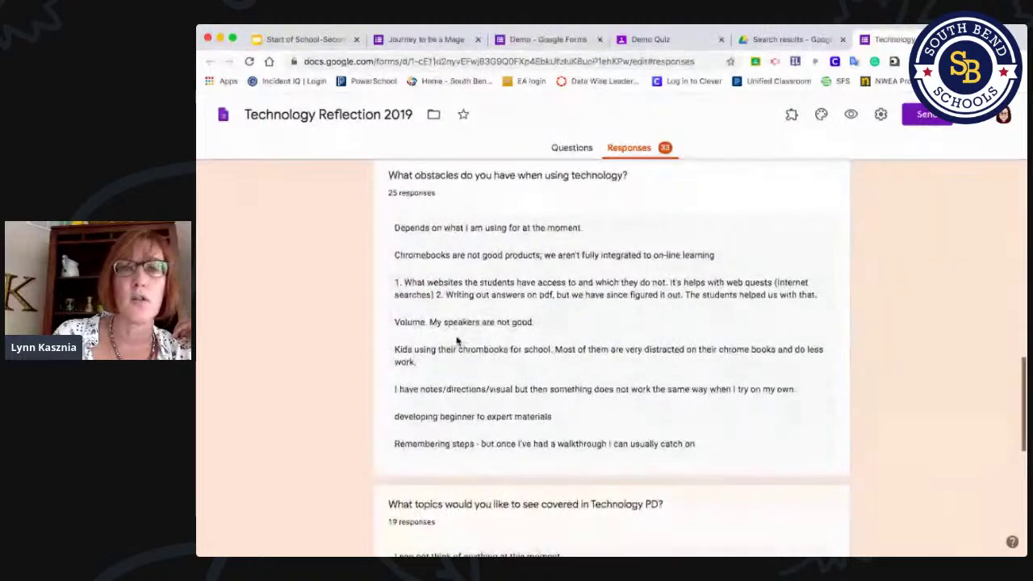
- View the Technology Reflection 2019 responses by question and as individual submissions
{"action": "scroll", "coordinate": [456, 341], "scroll_direction": "up", "scroll_amount": 15}
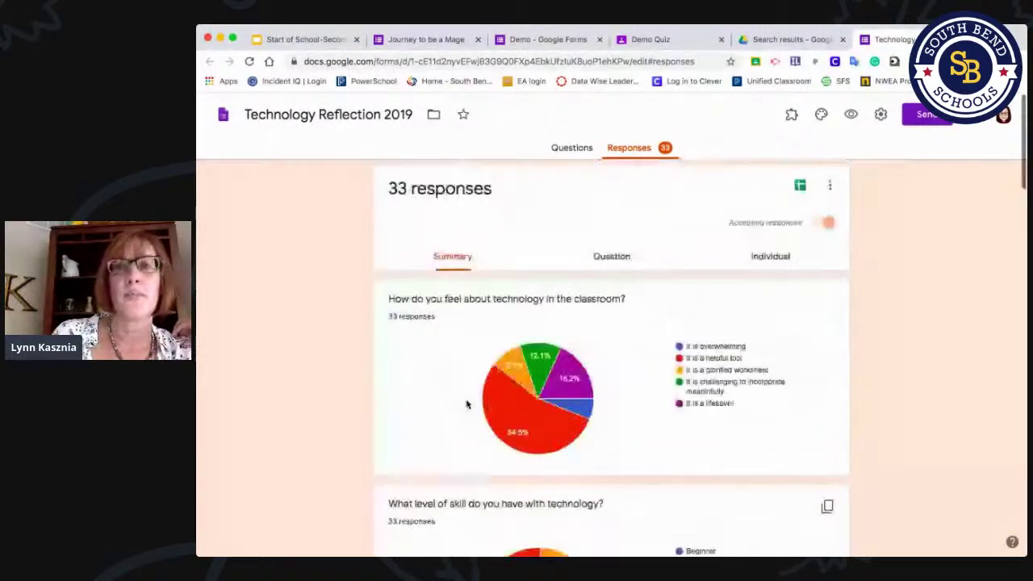
{"action": "left_click", "coordinate": [622, 261]}
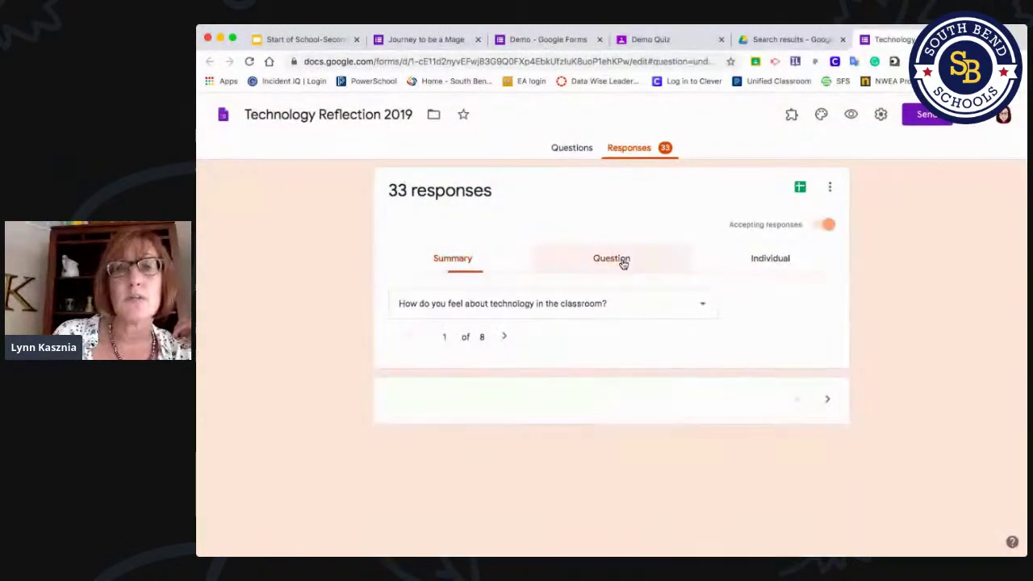
{"action": "left_click", "coordinate": [780, 265]}
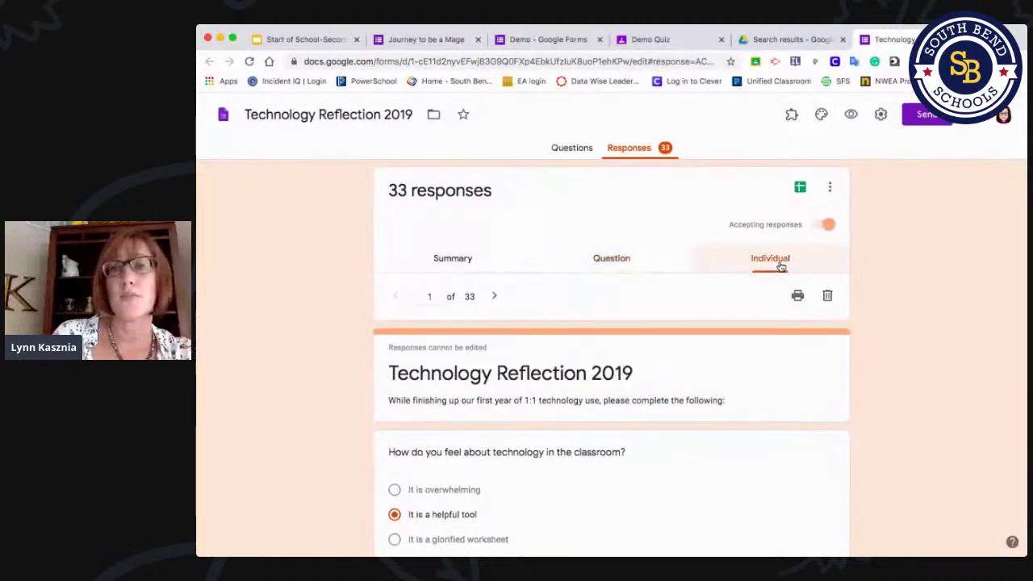
- Stop the Technology Reflection 2019 form from accepting responses and return to its questions
{"action": "left_click", "coordinate": [819, 226]}
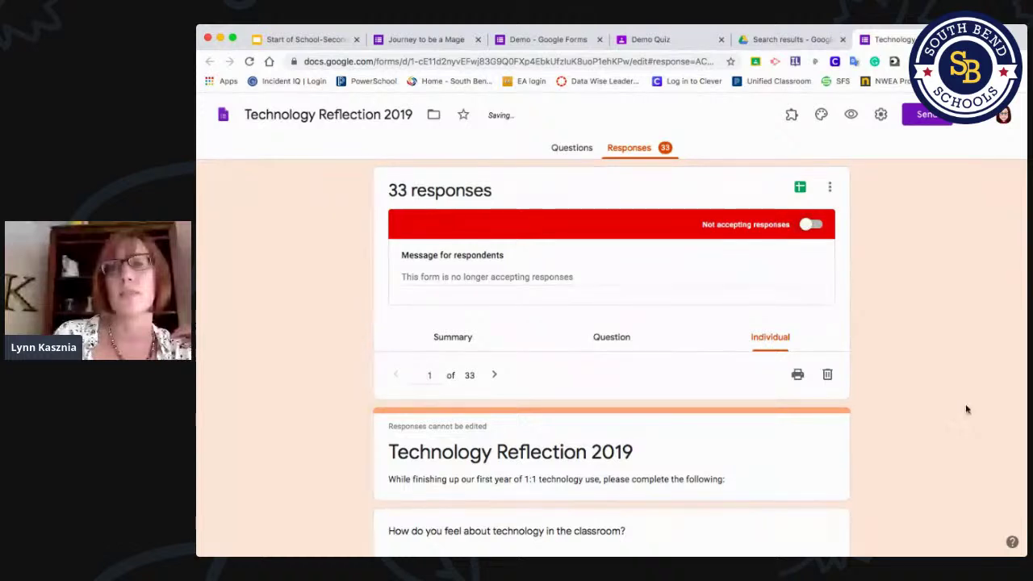
{"action": "left_click", "coordinate": [820, 230]}
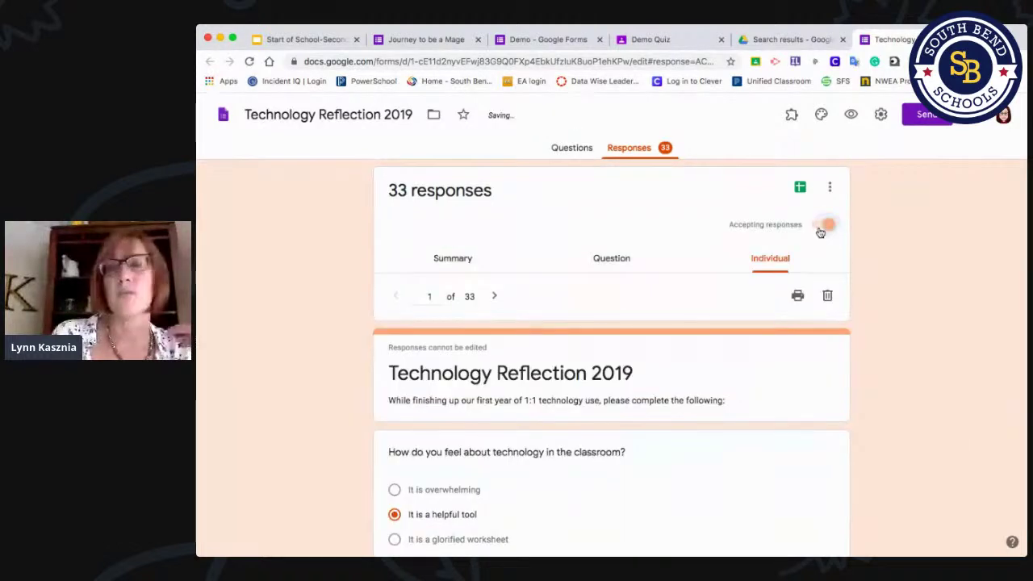
{"action": "left_click", "coordinate": [821, 230]}
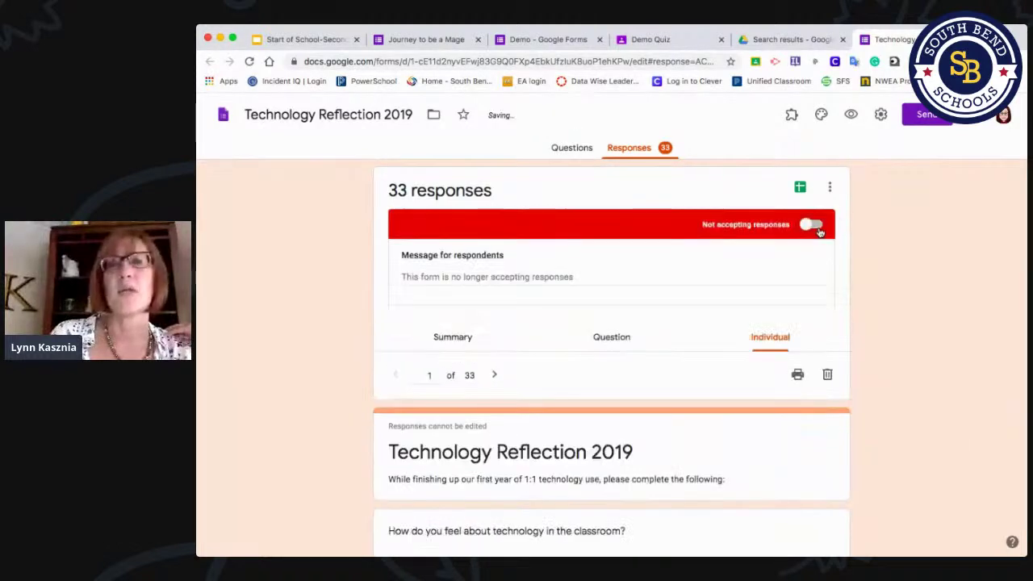
{"action": "left_click", "coordinate": [564, 149]}
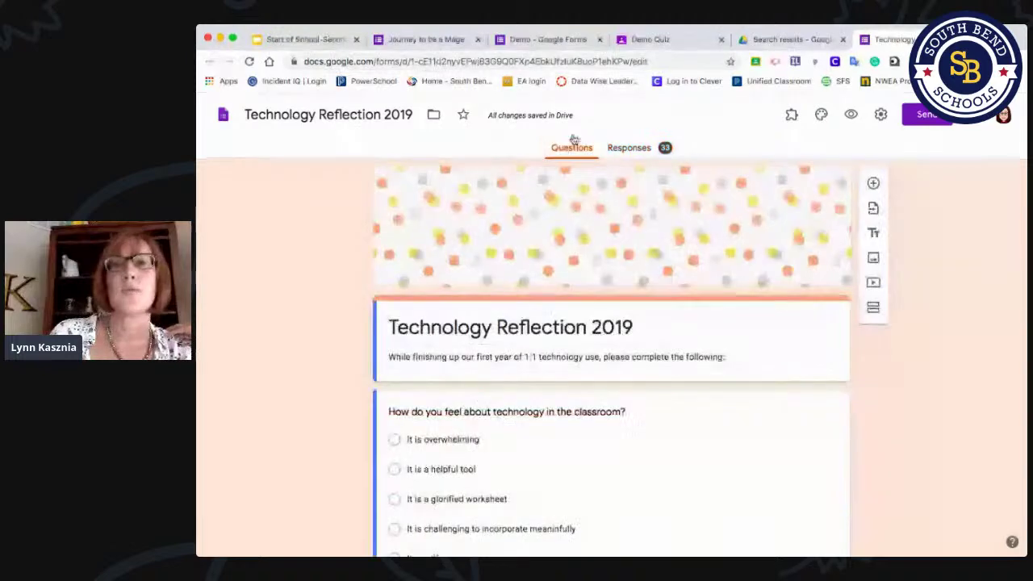
- Switch to the Demo form and add a question after the Revolutionary War one reading "What is this a picture of?"
{"action": "left_click", "coordinate": [655, 38]}
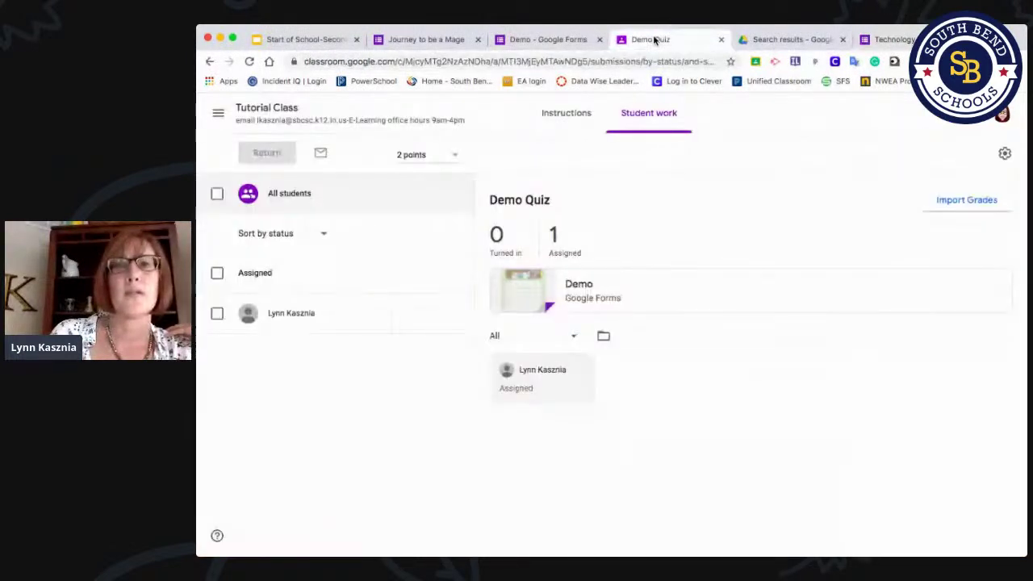
{"action": "left_click", "coordinate": [533, 40]}
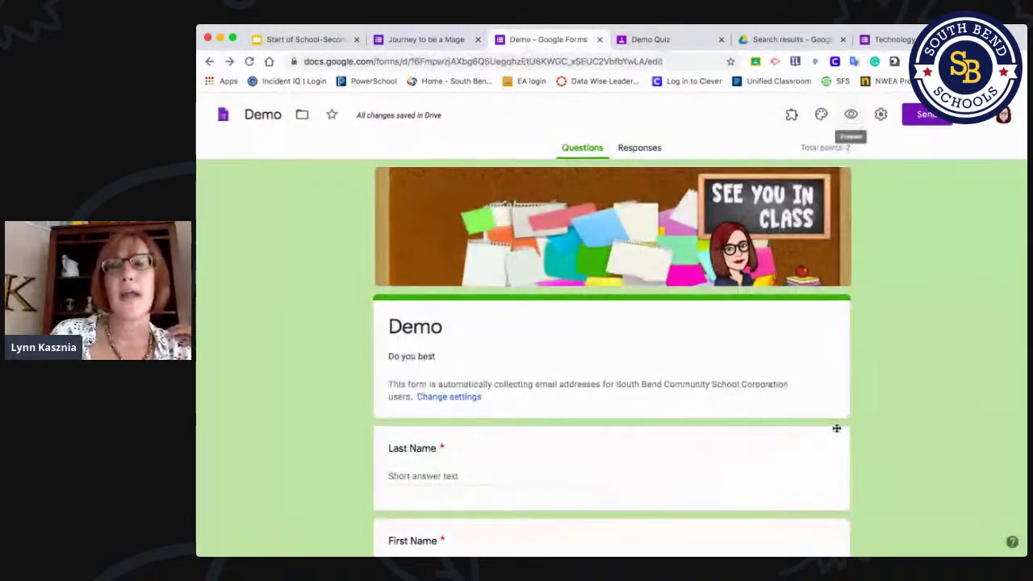
{"action": "scroll", "coordinate": [831, 428], "scroll_direction": "down", "scroll_amount": 10}
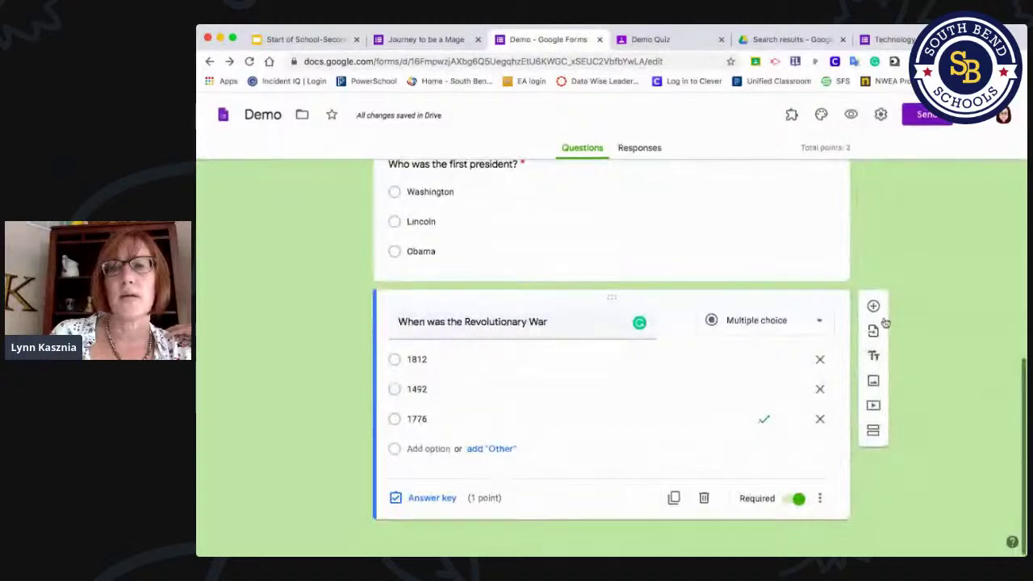
{"action": "left_click", "coordinate": [873, 306]}
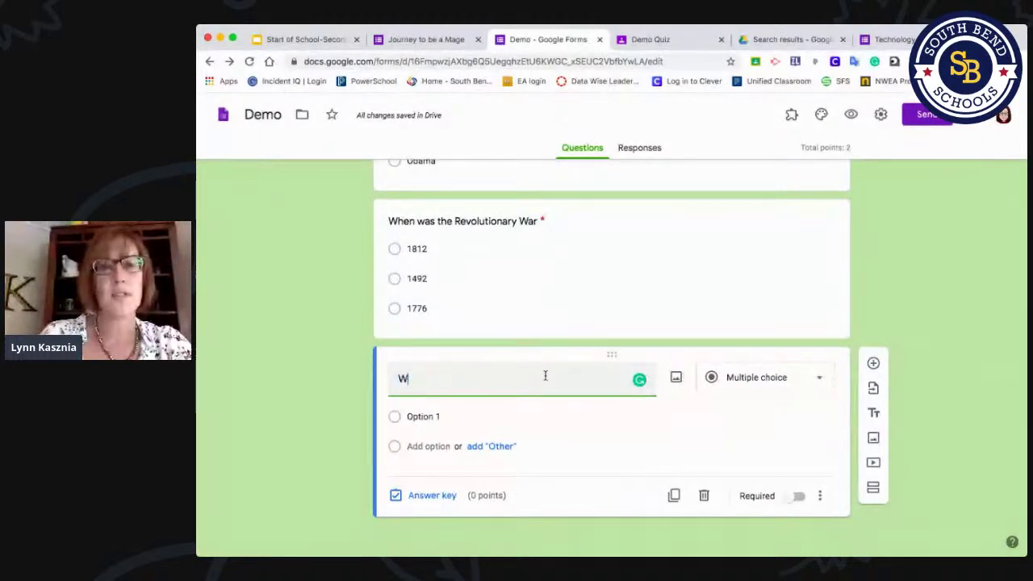
{"action": "type", "text": "his an "}
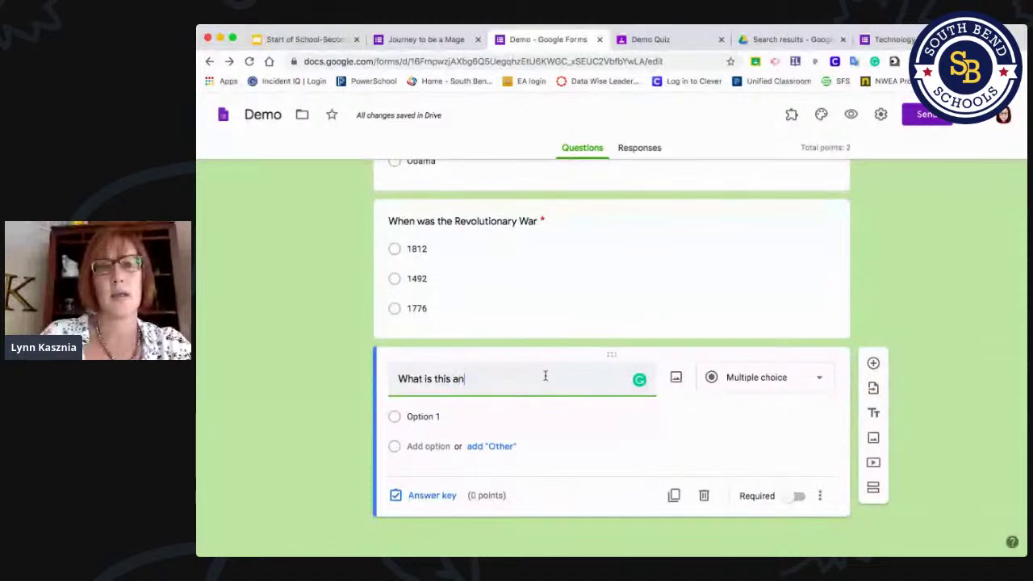
{"action": "type", "text": "picture of?"}
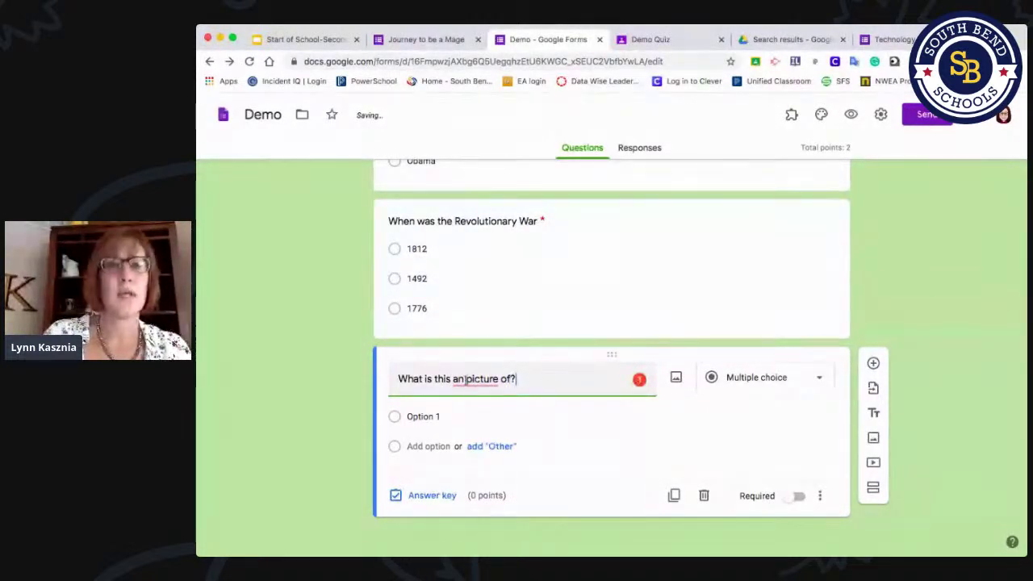
{"action": "mouse_move", "coordinate": [465, 378]}
{"action": "left_click", "coordinate": [479, 413]}
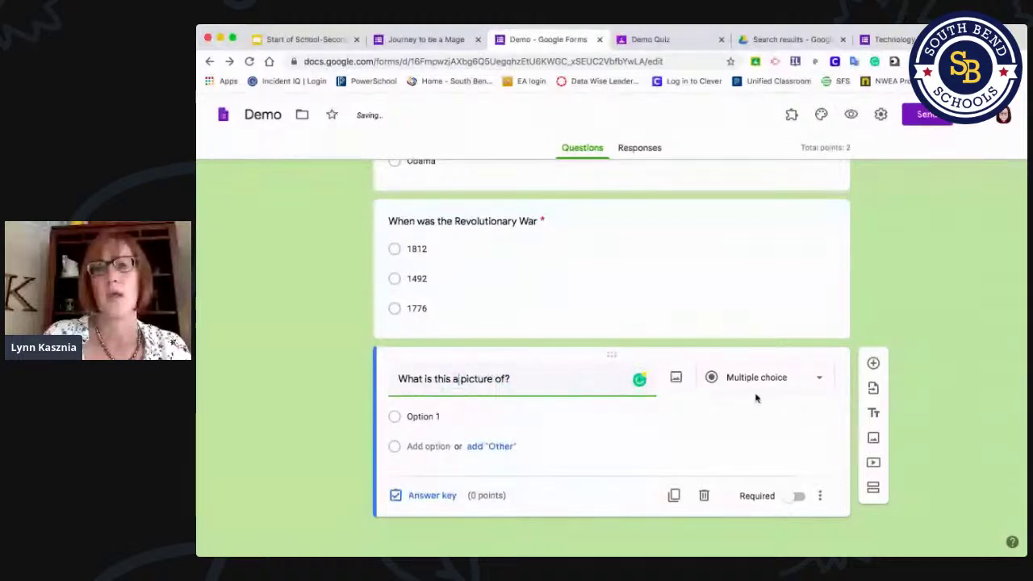
- Search Google images for "disney princess" and insert the photo of the Cinderella statue in a blue gown into the new question
{"action": "left_click", "coordinate": [676, 379]}
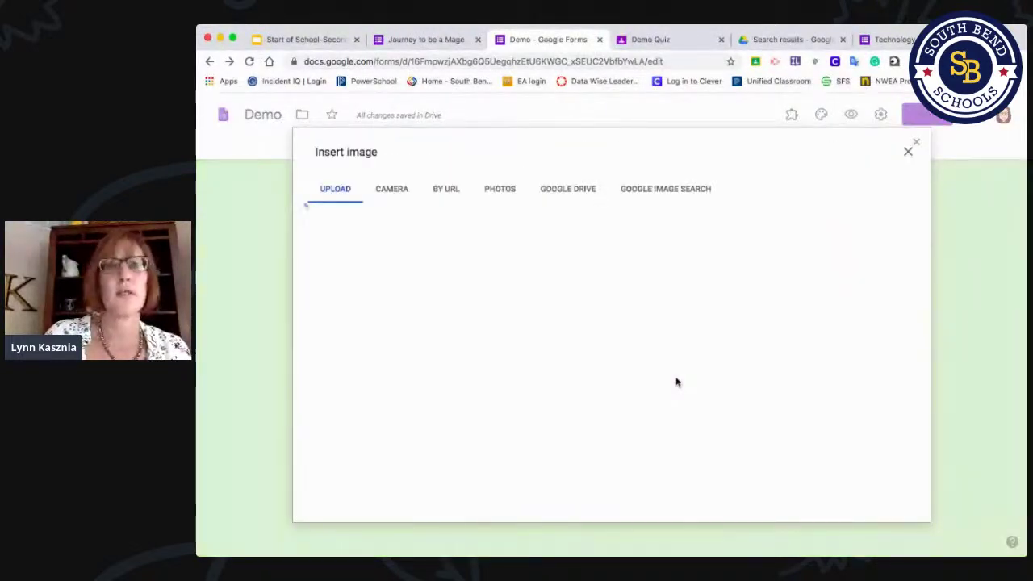
{"action": "left_click", "coordinate": [668, 191]}
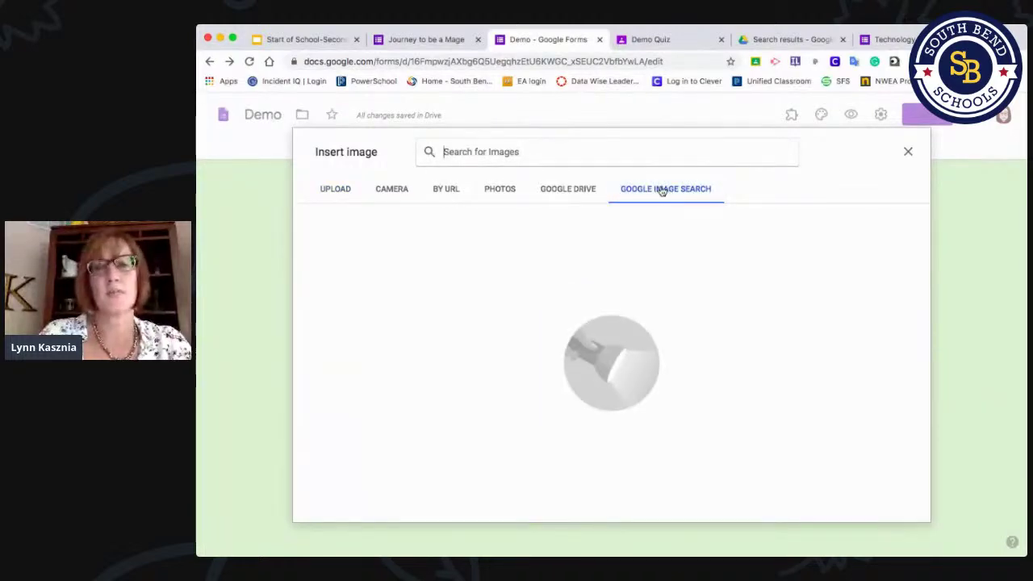
{"action": "type", "text": "disney princess"}
{"action": "left_click", "coordinate": [662, 187]}
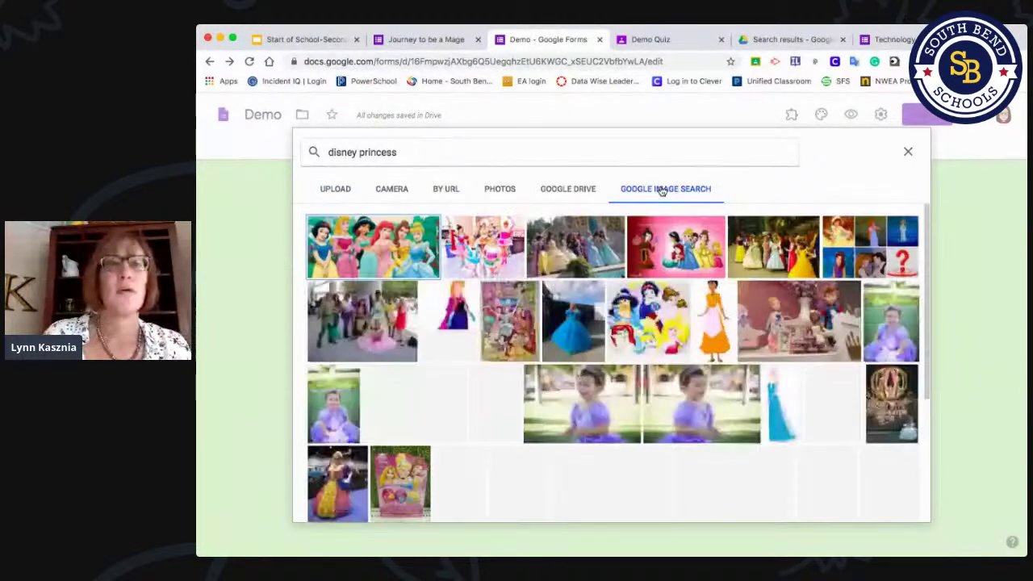
{"action": "left_click", "coordinate": [384, 151]}
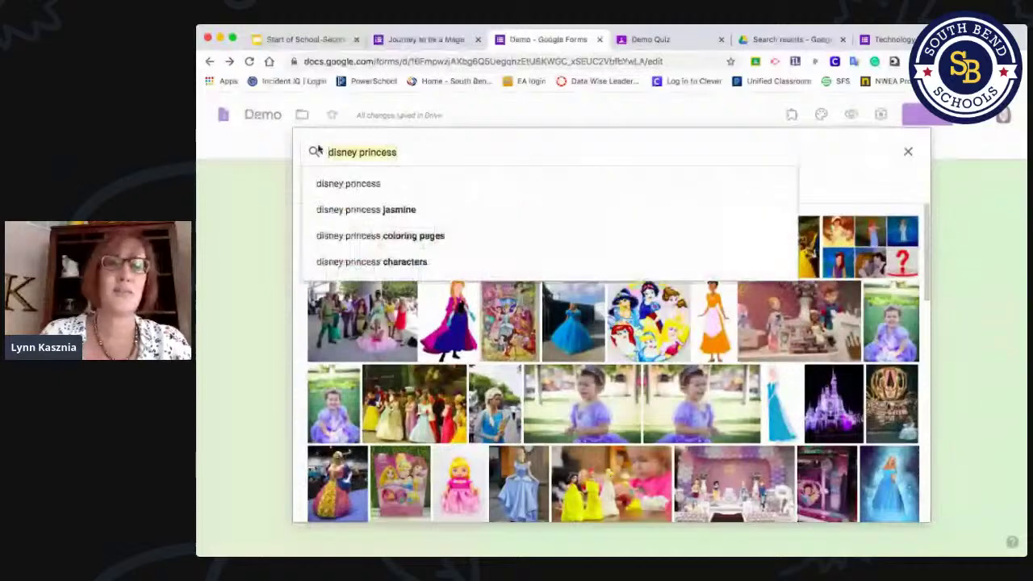
{"action": "left_click_drag", "start_coordinate": [398, 152], "coordinate": [302, 147]}
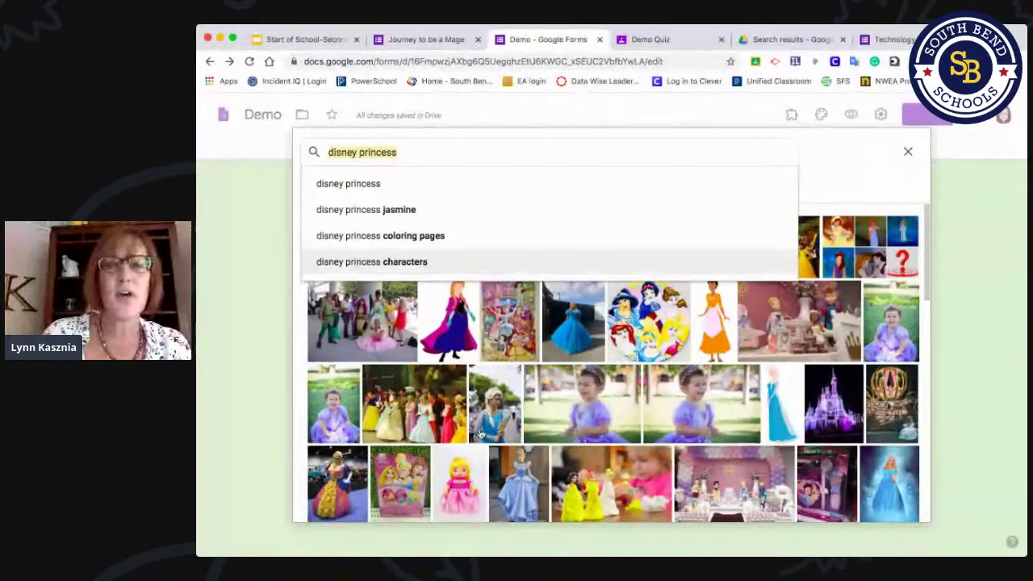
{"action": "scroll", "coordinate": [480, 436], "scroll_direction": "down", "scroll_amount": 1}
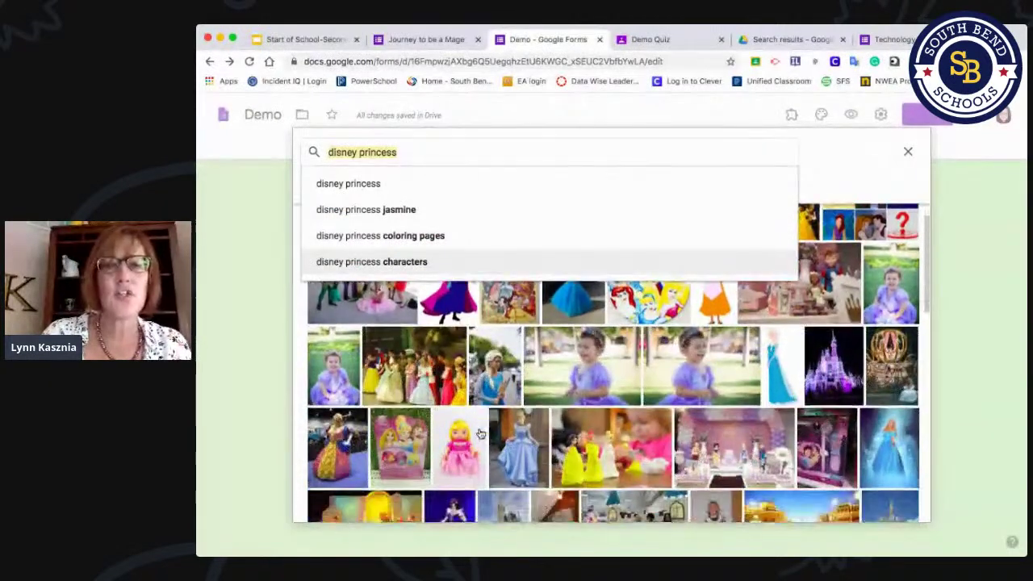
{"action": "left_click", "coordinate": [524, 450]}
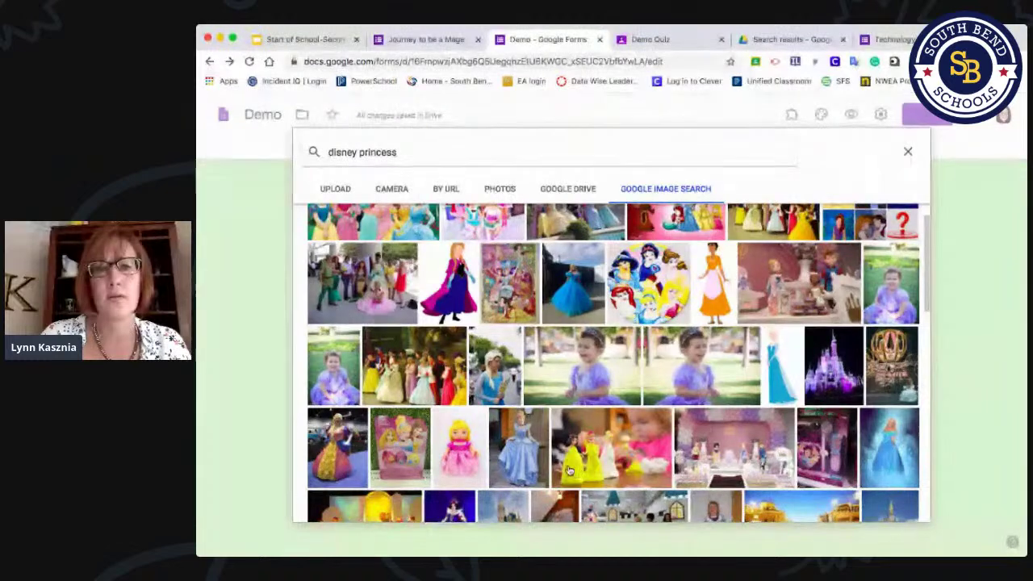
{"action": "left_click", "coordinate": [517, 450]}
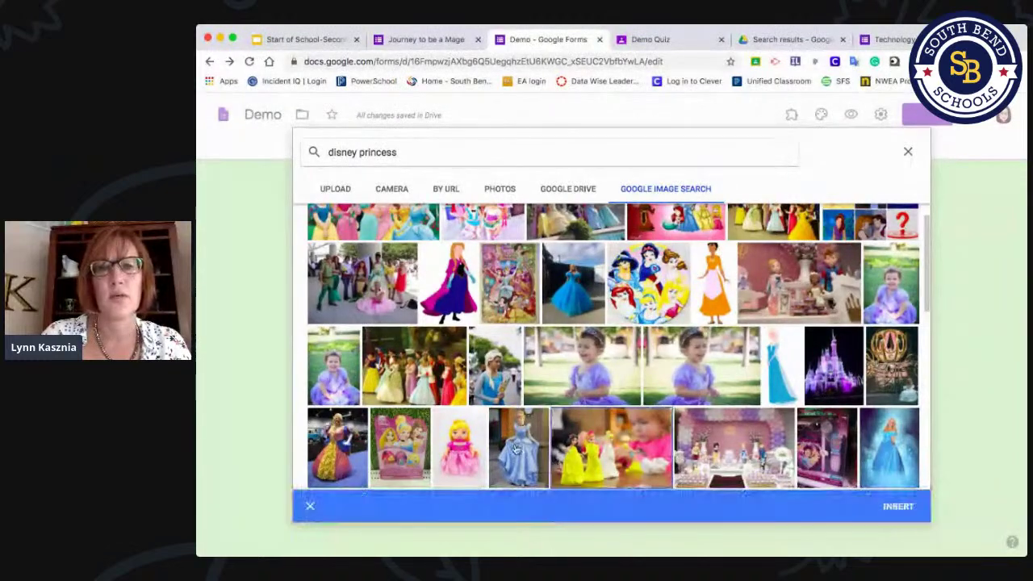
{"action": "left_click", "coordinate": [899, 507]}
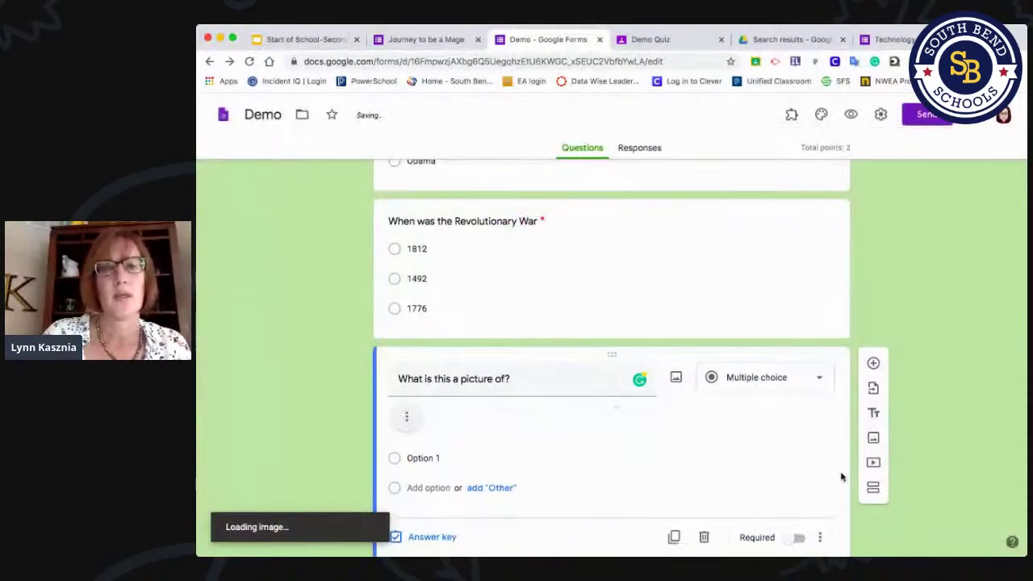
{"action": "scroll", "coordinate": [454, 404], "scroll_direction": "down", "scroll_amount": 1}
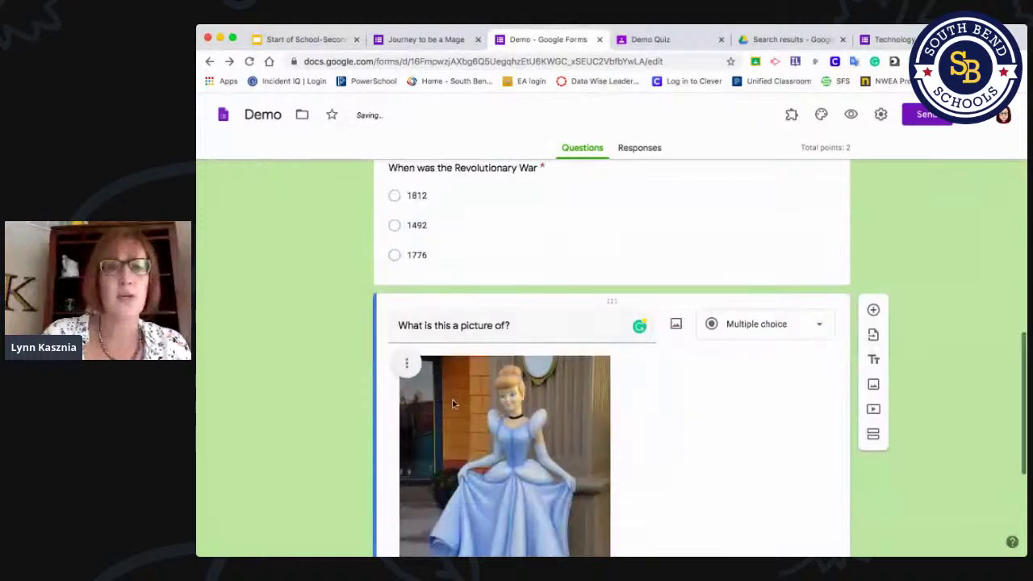
- Reword the picture question to "Who is this a picture of?"
{"action": "left_click", "coordinate": [404, 326]}
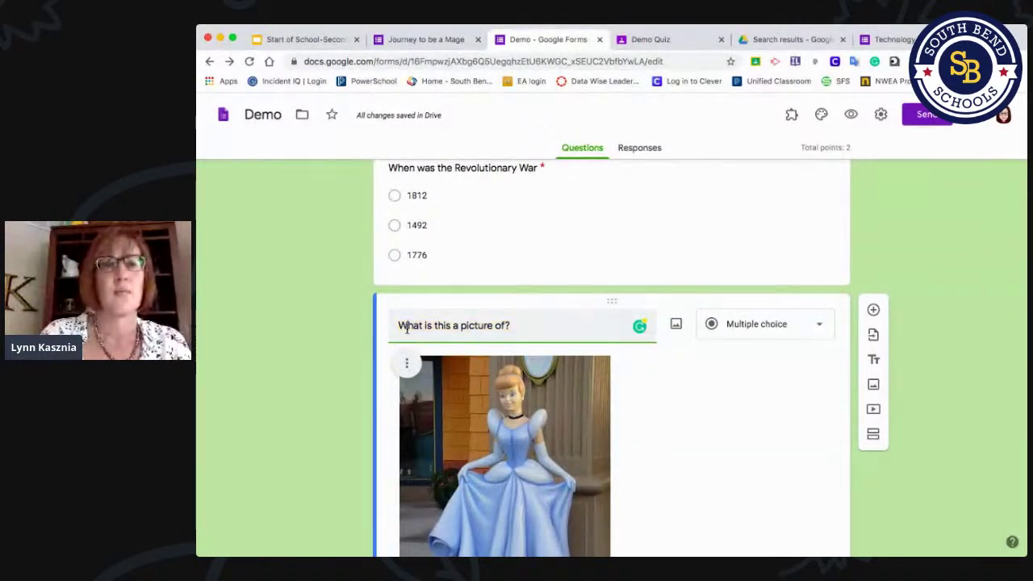
{"action": "key", "text": "BackSpace"}
{"action": "key", "text": "BackSpace"}
{"action": "key", "text": "BackSpace"}
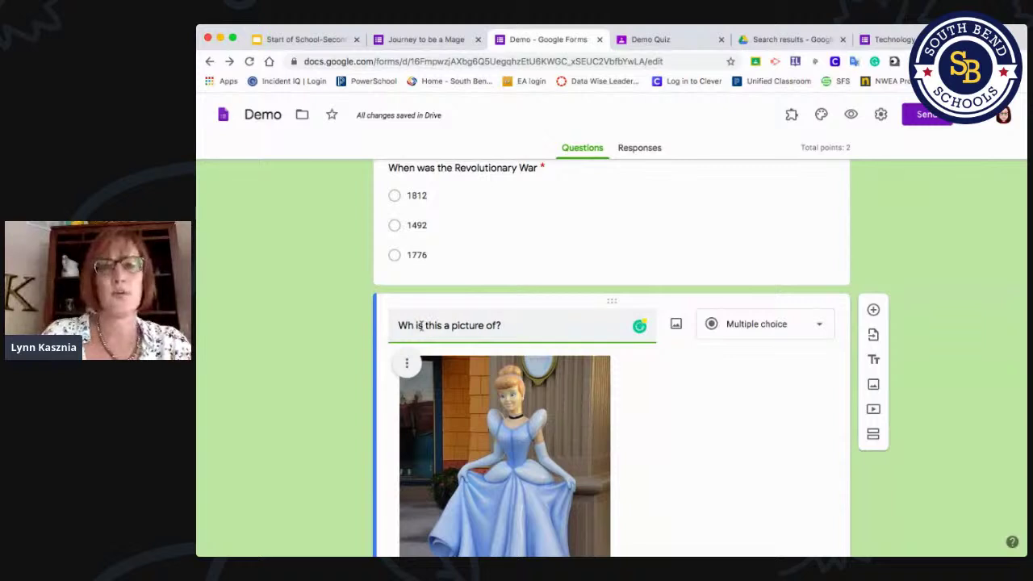
{"action": "type", "text": "ho"}
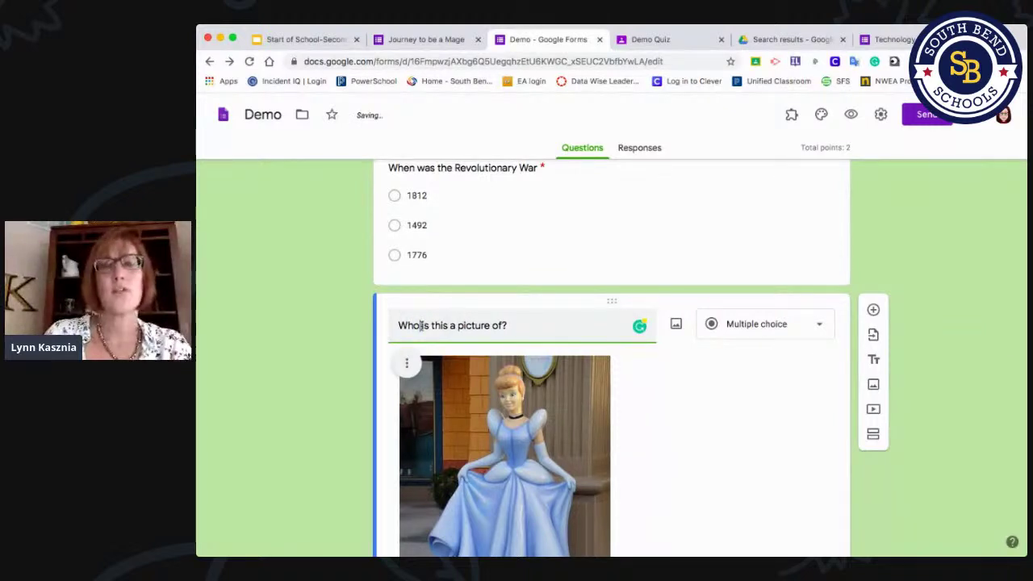
- Set the first answer option of the picture question to "C" and select the inserted picture
{"action": "scroll", "coordinate": [420, 326], "scroll_direction": "down", "scroll_amount": 5}
{"action": "left_click", "coordinate": [412, 438]}
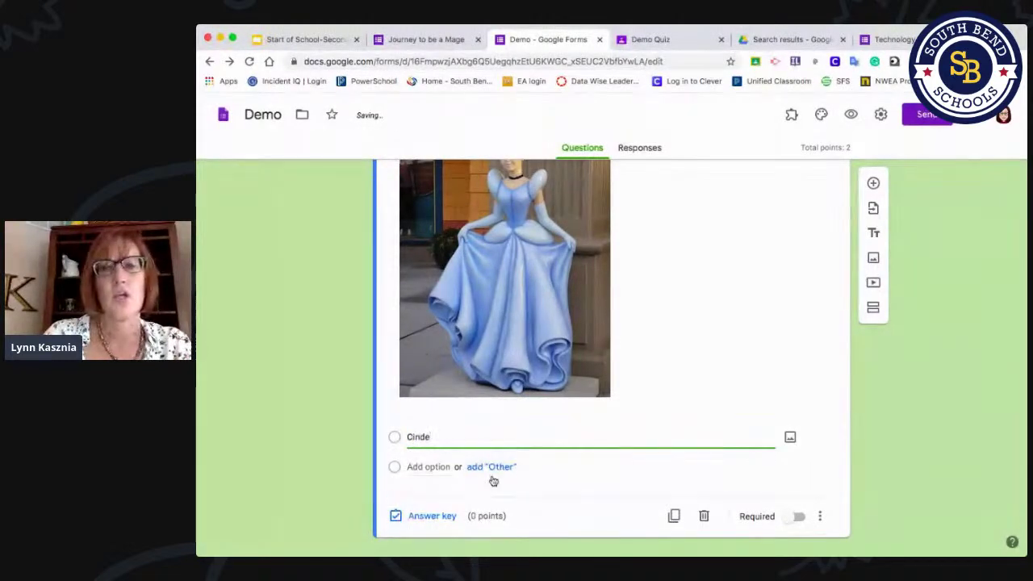
{"action": "scroll", "coordinate": [493, 481], "scroll_direction": "up", "scroll_amount": 3}
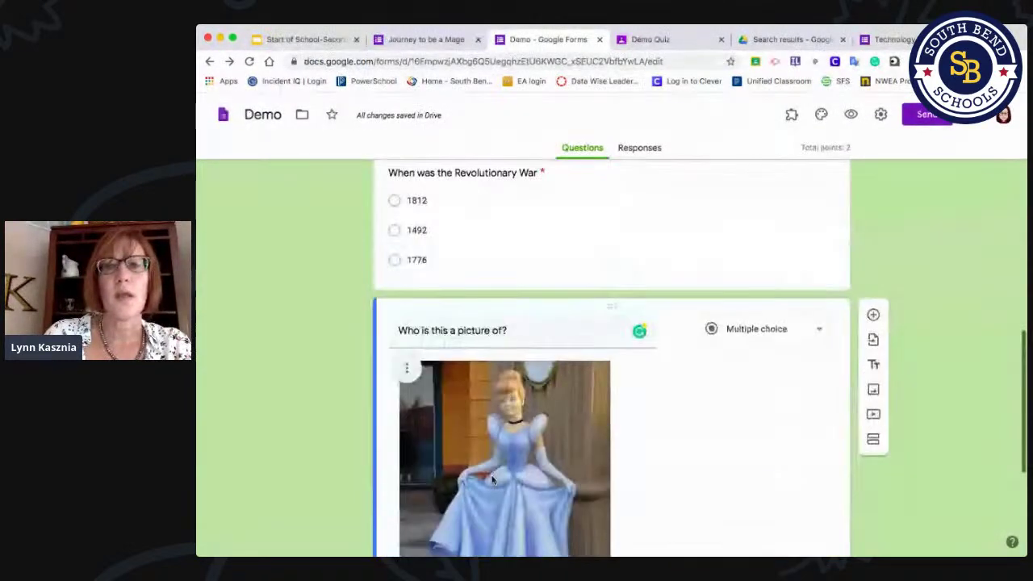
{"action": "scroll", "coordinate": [492, 480], "scroll_direction": "down", "scroll_amount": 3}
{"action": "key", "text": "BackSpace"}
{"action": "key", "text": "BackSpace"}
{"action": "scroll", "coordinate": [448, 497], "scroll_direction": "up", "scroll_amount": 3}
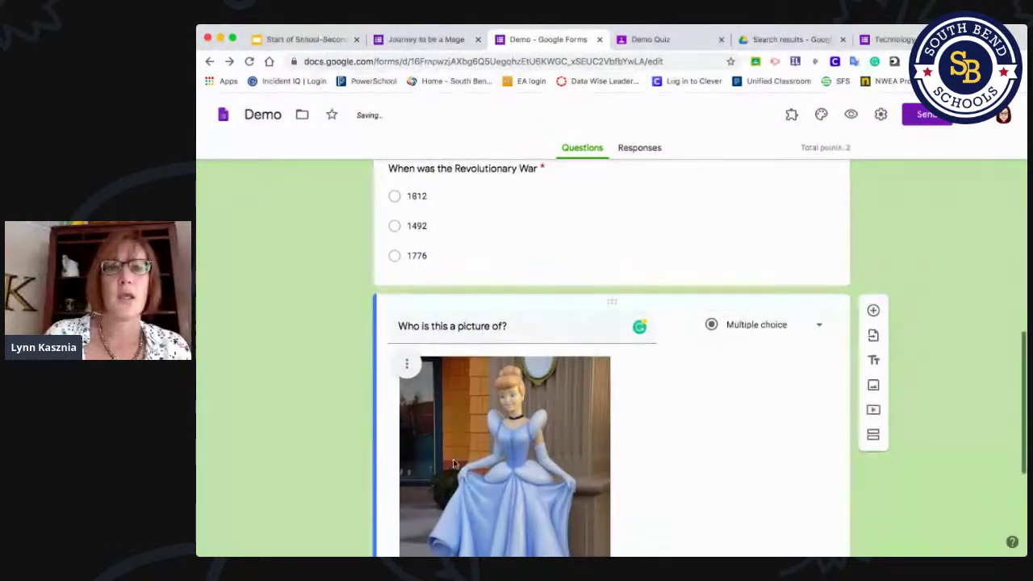
{"action": "left_click", "coordinate": [511, 417]}
{"action": "scroll", "coordinate": [603, 419], "scroll_direction": "down", "scroll_amount": 2}
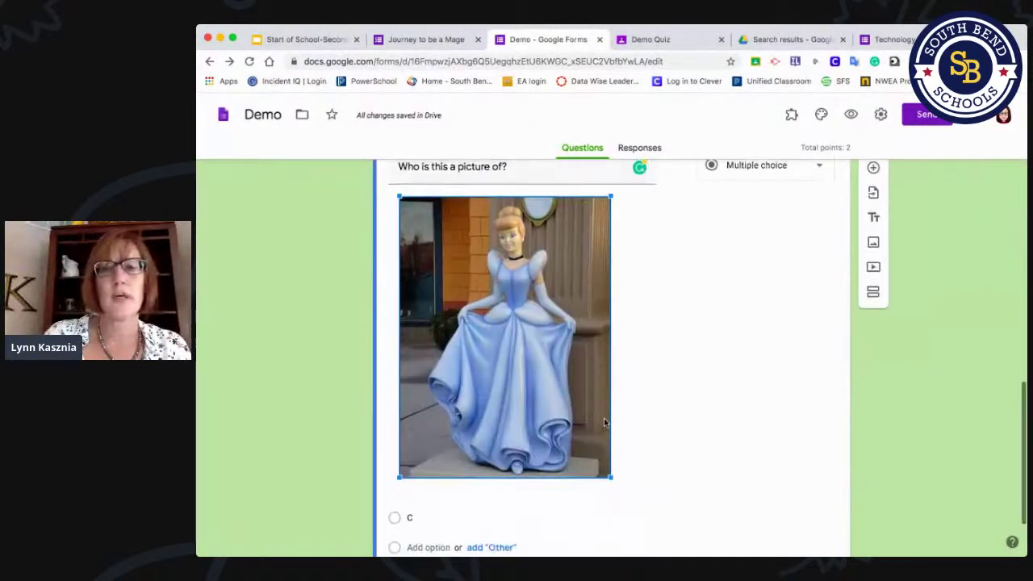
- Add another question below the picture question reading "Upload a picture of a dog"
{"action": "left_click", "coordinate": [874, 185]}
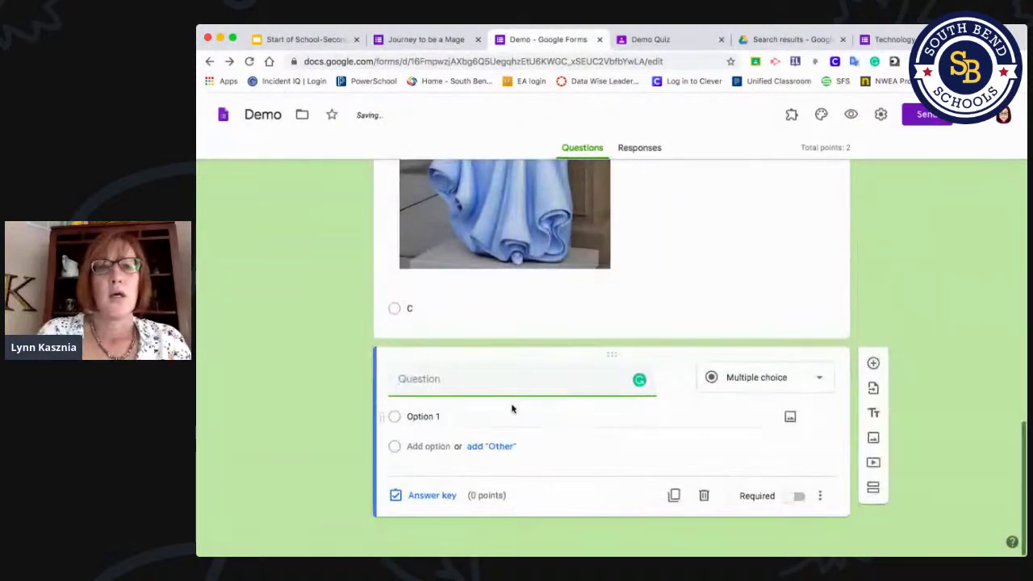
{"action": "type", "text": "Upo"}
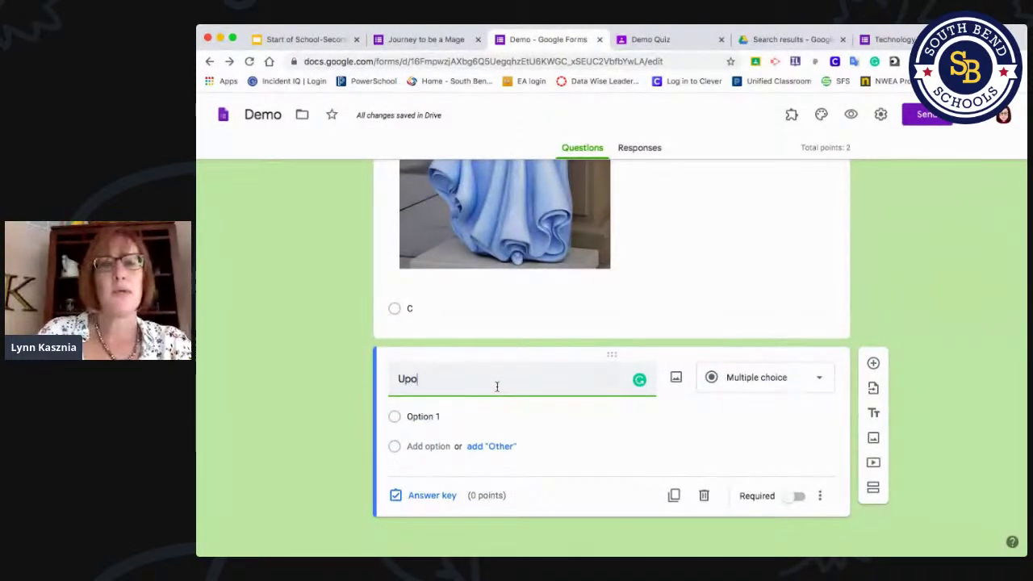
{"action": "key", "text": "BackSpace"}
{"action": "type", "text": "load a picture"}
{"action": "key", "text": "BackSpace"}
{"action": "key", "text": "BackSpace"}
{"action": "key", "text": "BackSpace"}
{"action": "type", "text": "ure of "}
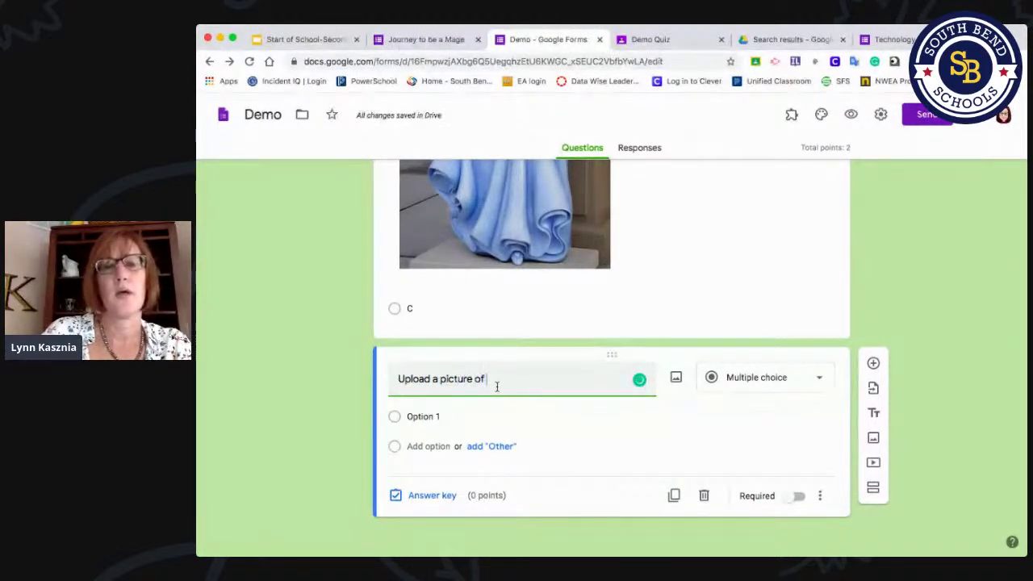
{"action": "type", "text": "a dog"}
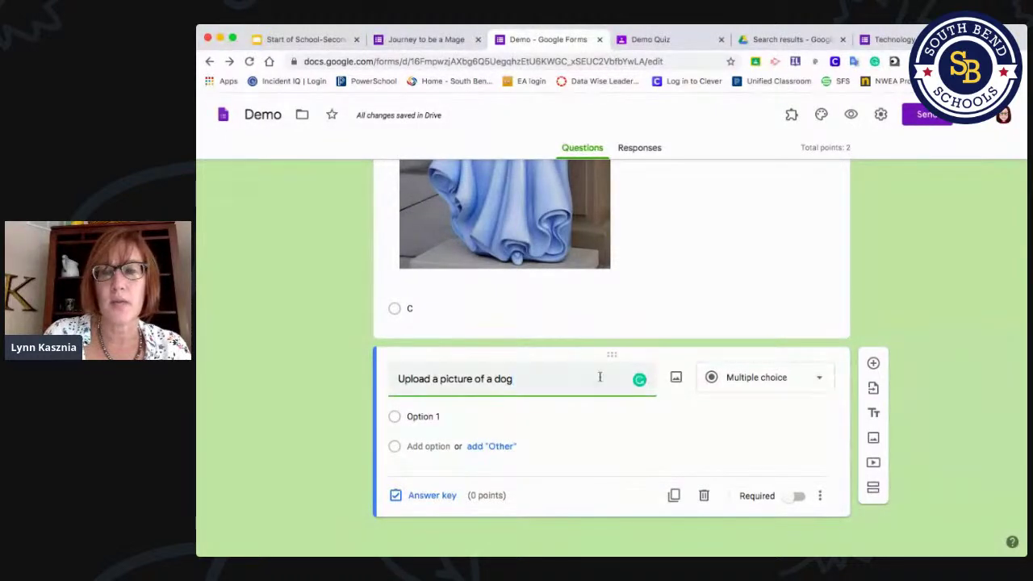
- Change the "Upload a picture of a dog" question to File upload and allow respondents to upload files to Drive
{"action": "left_click", "coordinate": [817, 384]}
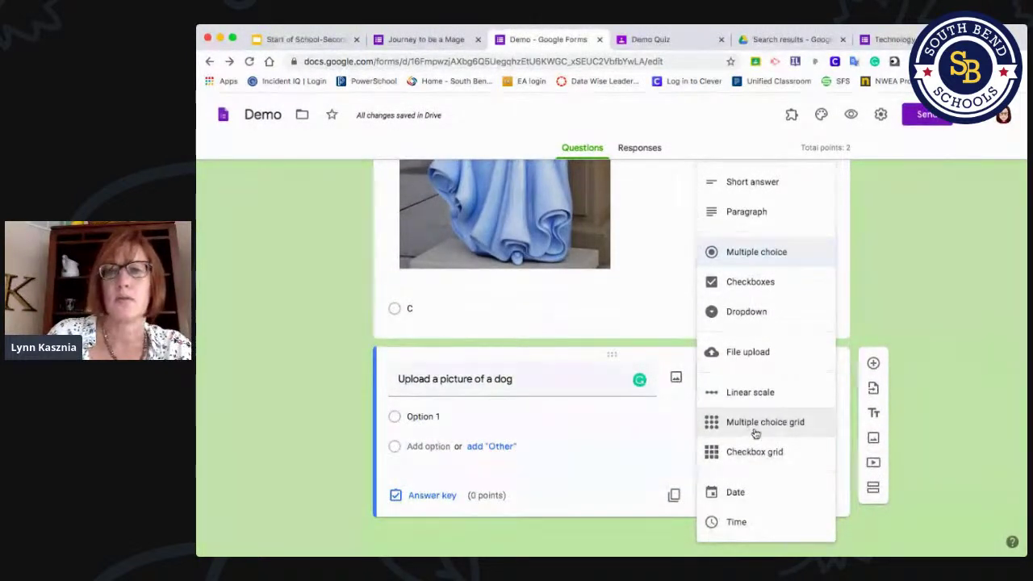
{"action": "left_click", "coordinate": [752, 355]}
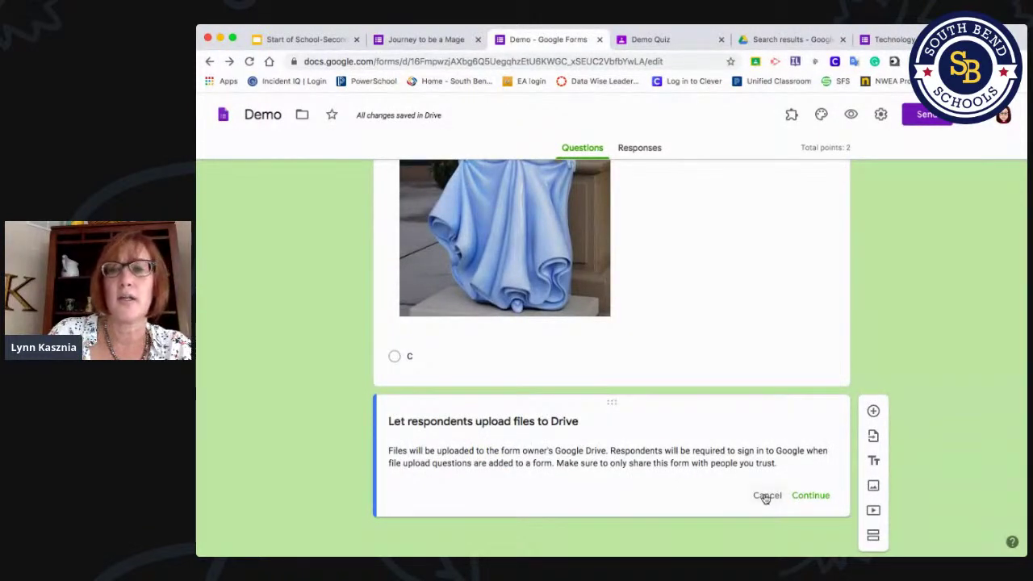
{"action": "left_click", "coordinate": [811, 496]}
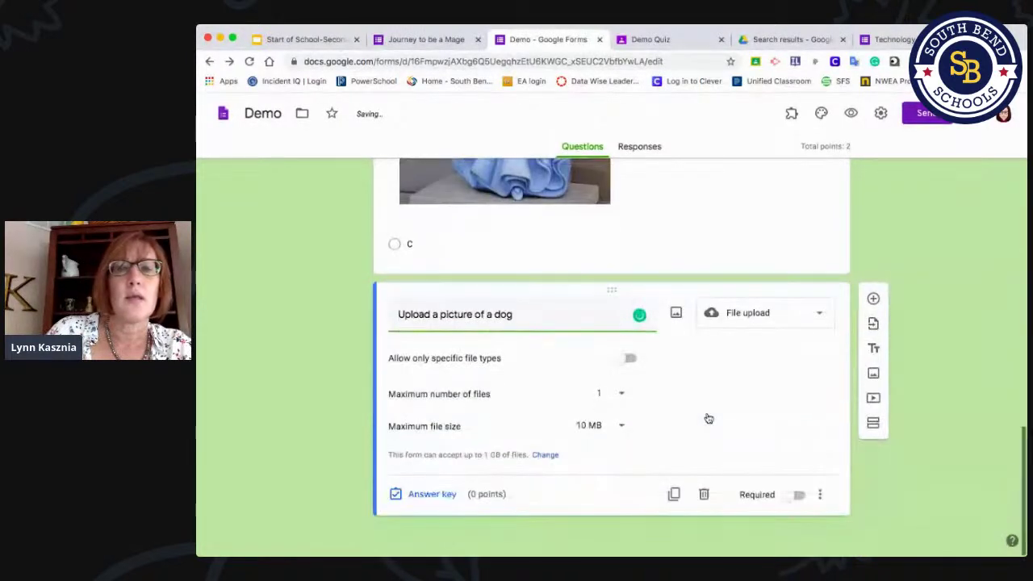
- Check which specific file types and maximum numbers of files can be chosen for the upload question
{"action": "left_click", "coordinate": [631, 361]}
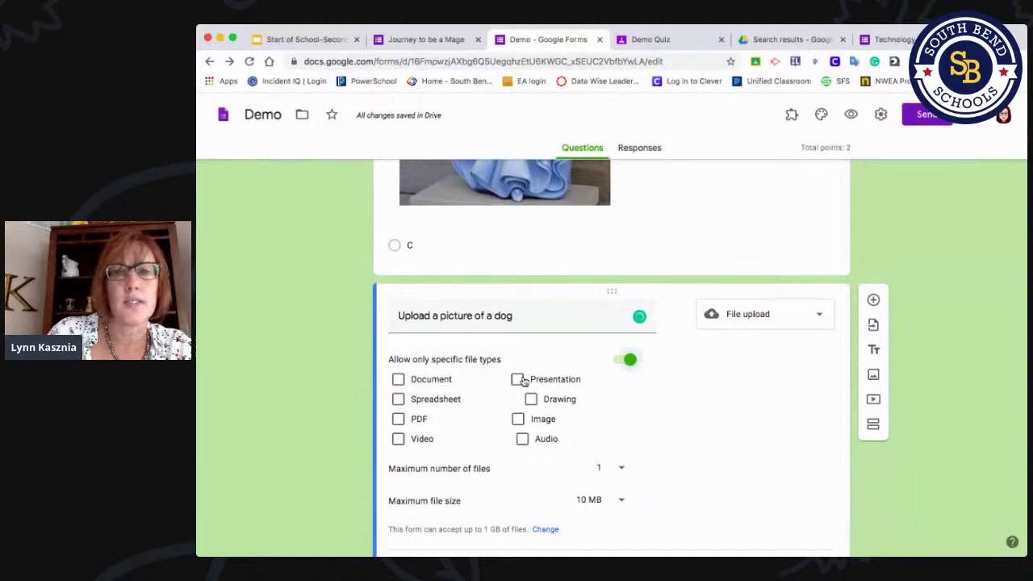
{"action": "left_click", "coordinate": [627, 361]}
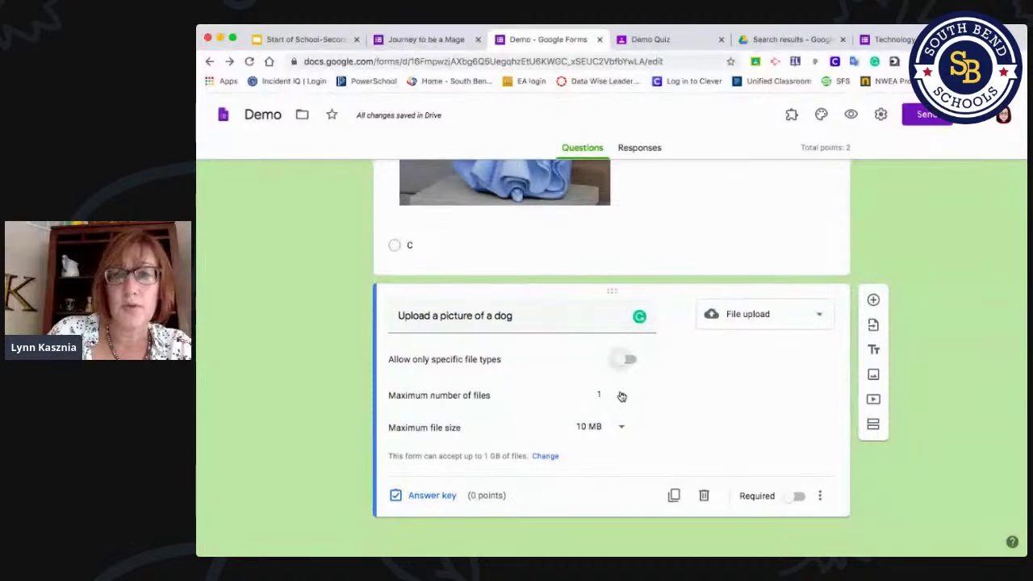
{"action": "left_click", "coordinate": [622, 395]}
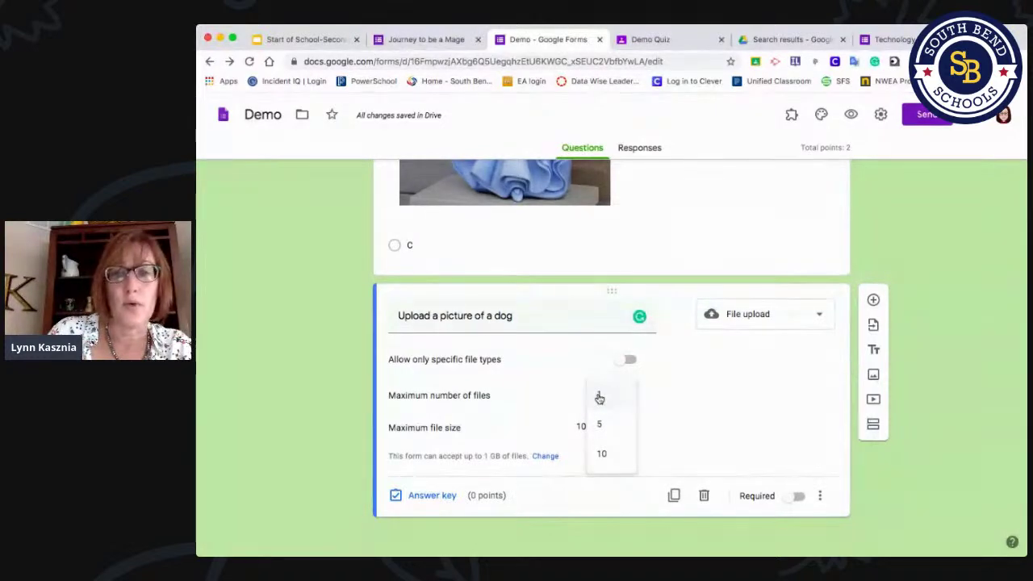
{"action": "left_click", "coordinate": [539, 437]}
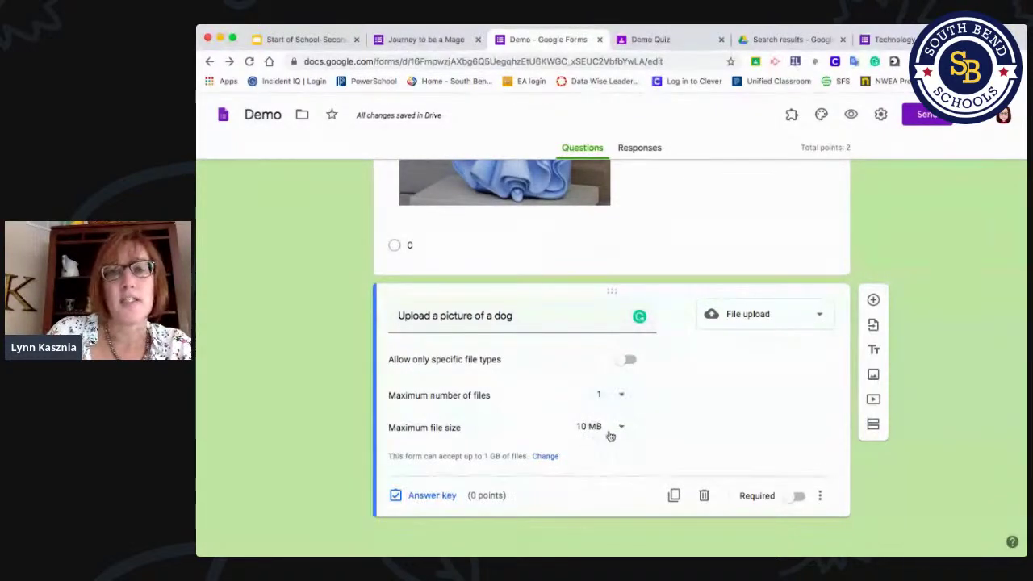
- Make the dog picture upload question required and preview the form down to that question
{"action": "left_click", "coordinate": [798, 496]}
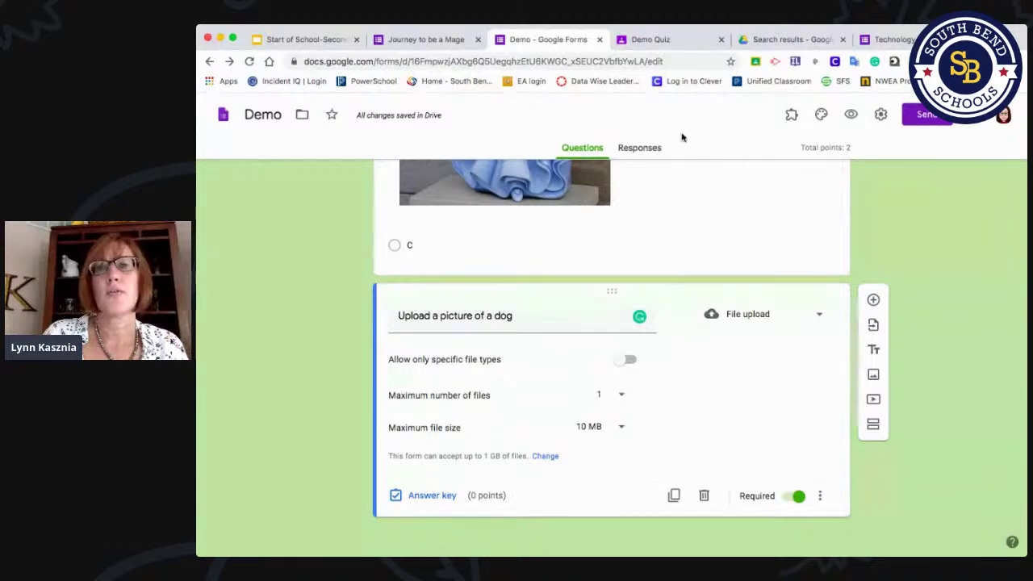
{"action": "left_click", "coordinate": [849, 114]}
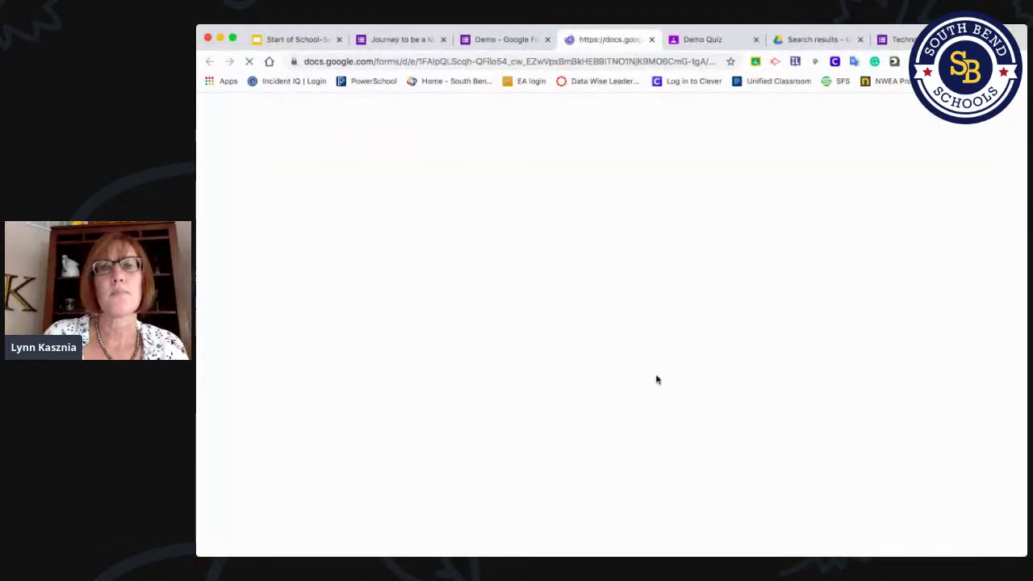
{"action": "scroll", "coordinate": [657, 379], "scroll_direction": "down", "scroll_amount": 15}
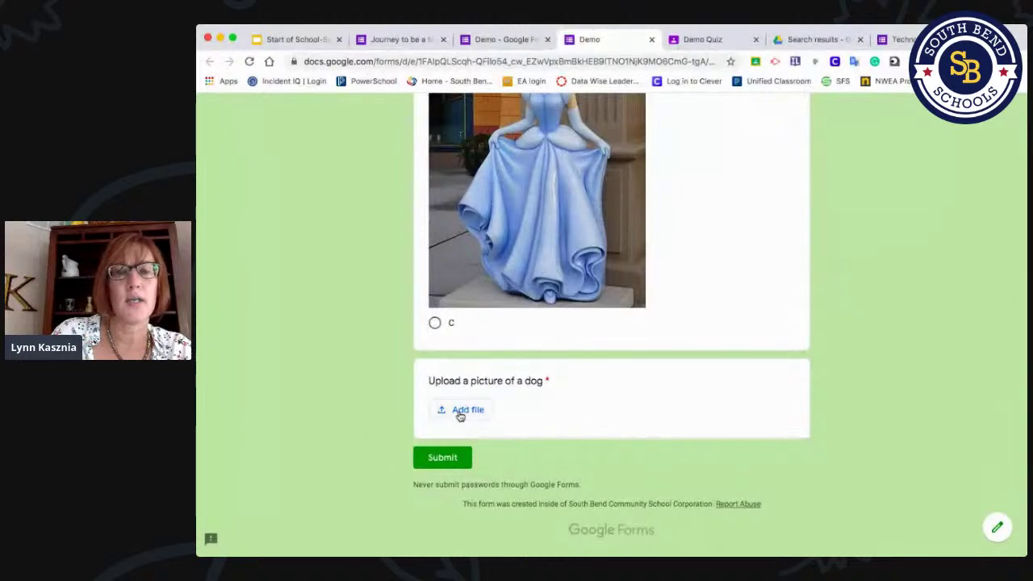
- Open and close the dog picture question's file upload dialog without adding a file, and look over the previewed quiz
{"action": "left_click", "coordinate": [461, 413]}
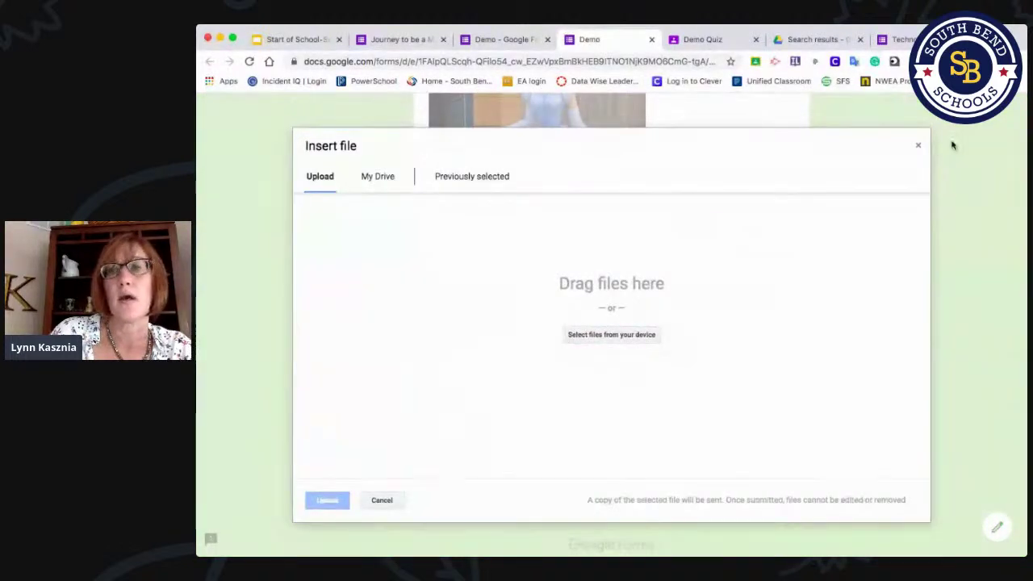
{"action": "left_click", "coordinate": [917, 151]}
{"action": "scroll", "coordinate": [918, 162], "scroll_direction": "up", "scroll_amount": 5}
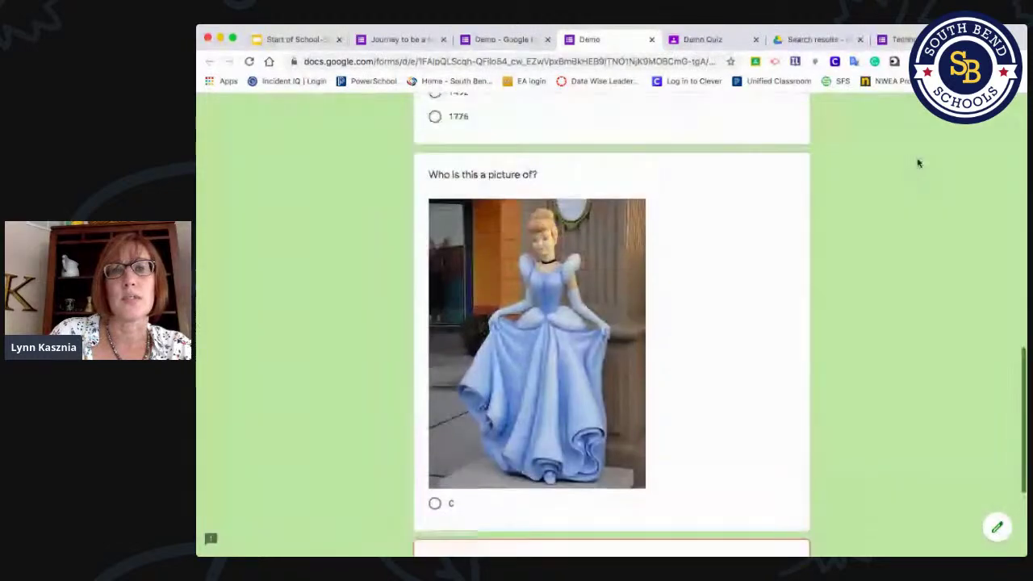
{"action": "scroll", "coordinate": [432, 422], "scroll_direction": "down", "scroll_amount": 2}
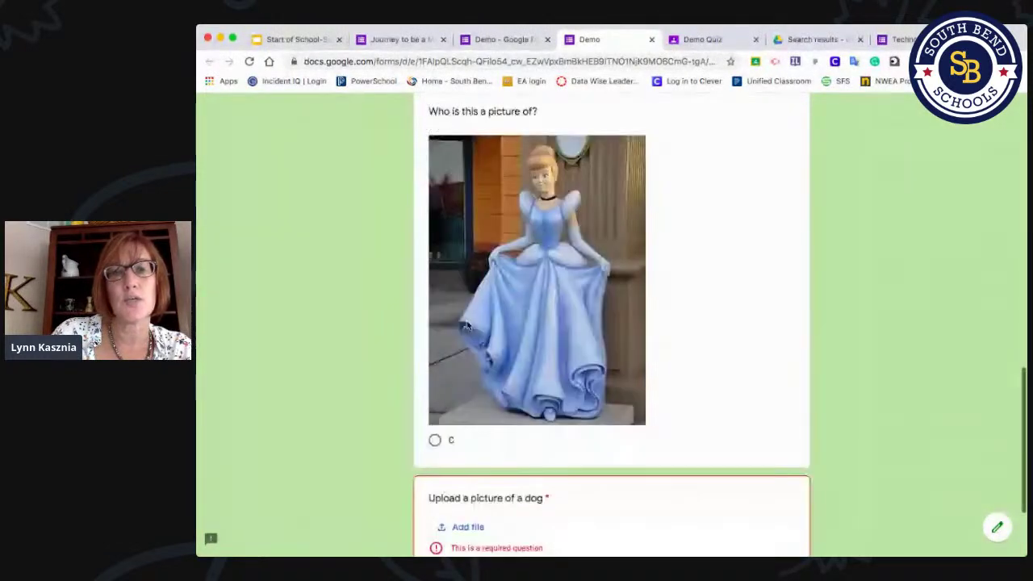
{"action": "scroll", "coordinate": [432, 432], "scroll_direction": "down", "scroll_amount": 2}
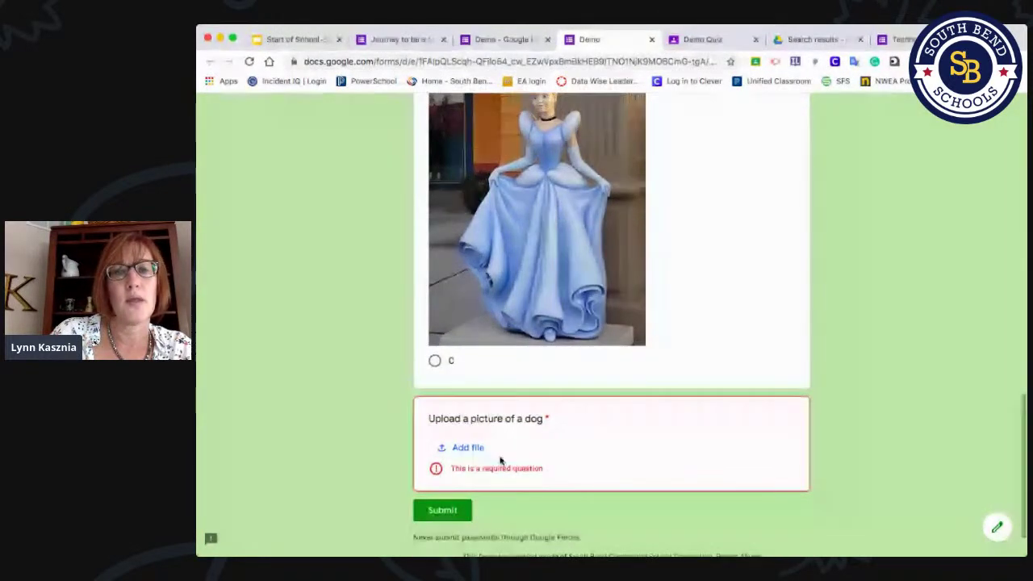
{"action": "scroll", "coordinate": [459, 477], "scroll_direction": "up", "scroll_amount": 12}
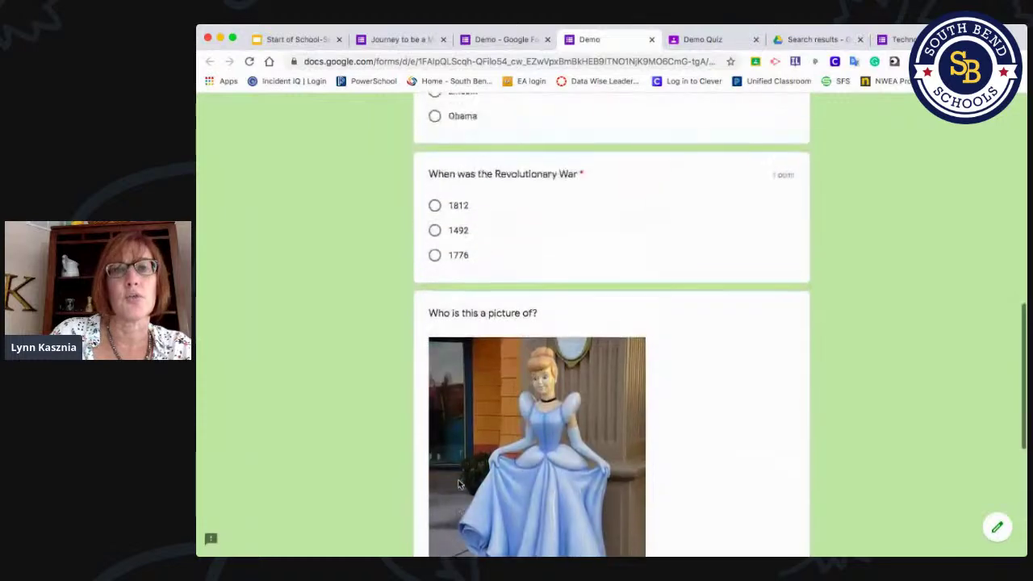
{"action": "scroll", "coordinate": [458, 482], "scroll_direction": "up", "scroll_amount": 4}
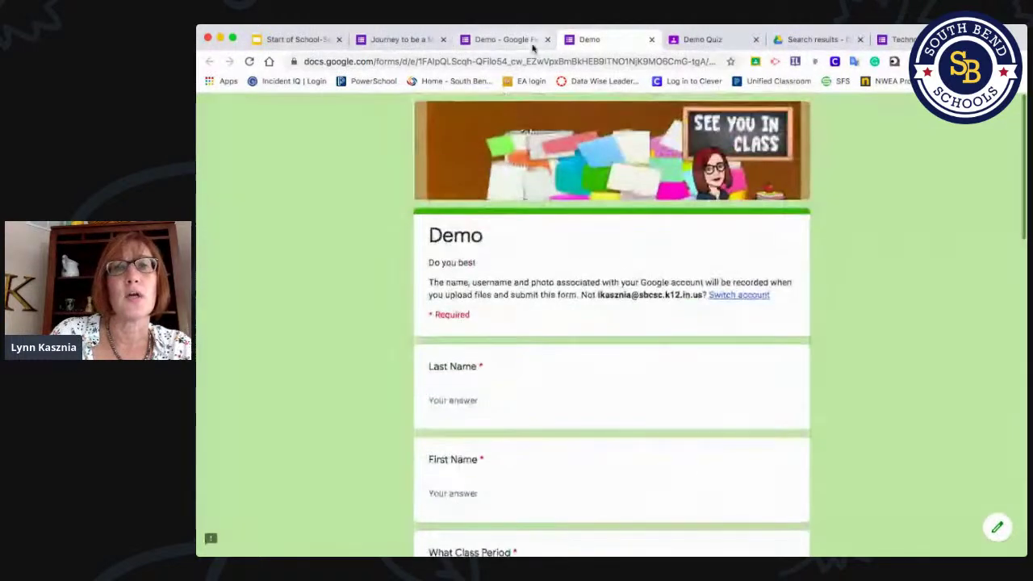
- Return to the Demo form editor, look back over its questions and close the editor
{"action": "left_click", "coordinate": [502, 40]}
{"action": "scroll", "coordinate": [738, 396], "scroll_direction": "up", "scroll_amount": 3}
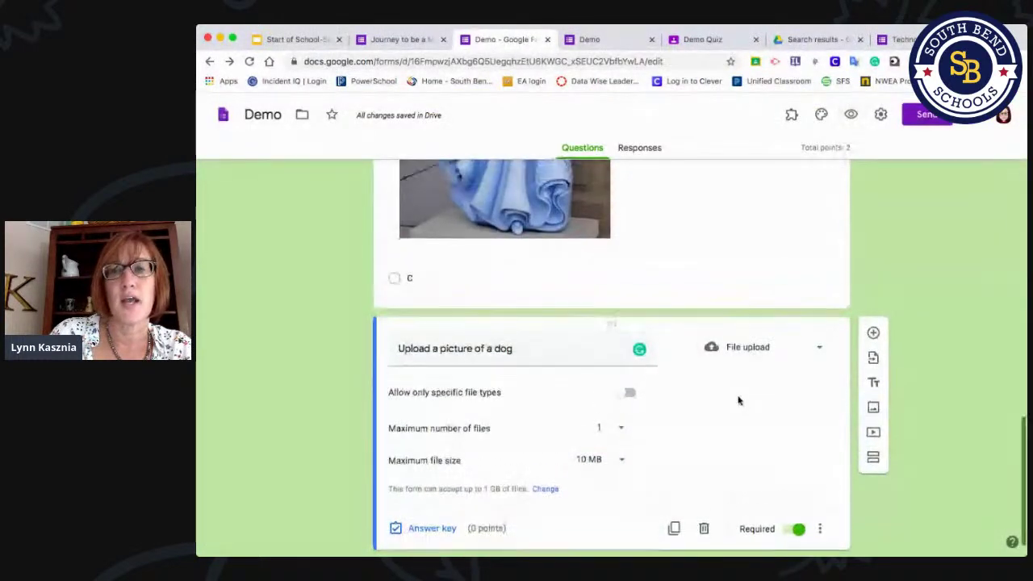
{"action": "scroll", "coordinate": [738, 397], "scroll_direction": "up", "scroll_amount": 5}
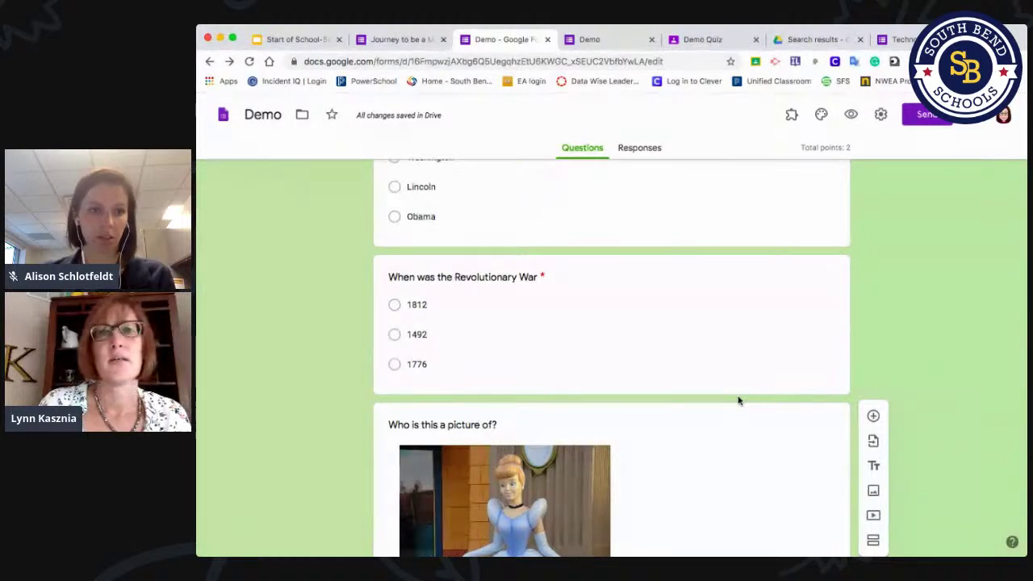
{"action": "left_click", "coordinate": [549, 39]}
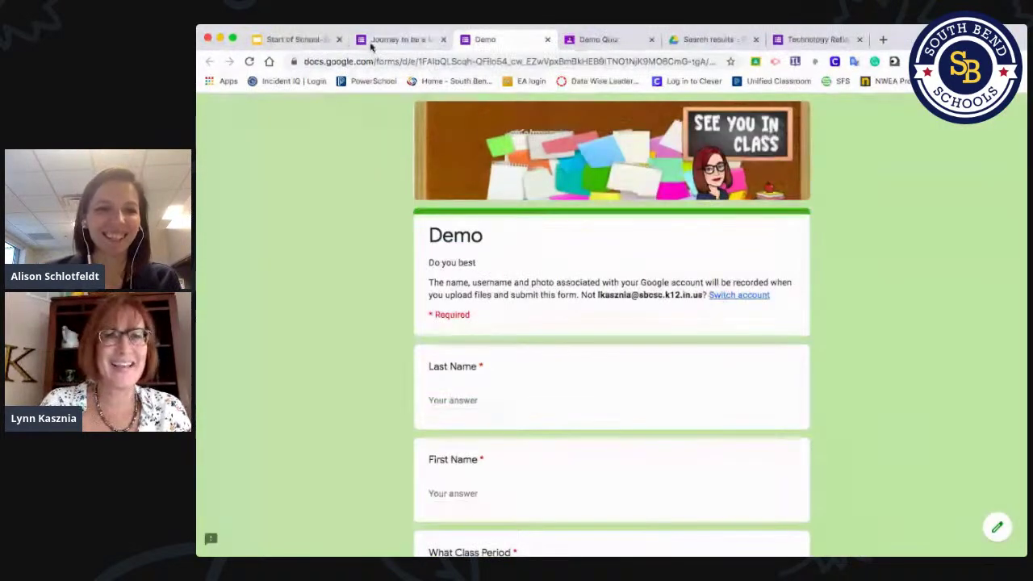
- Revisit the Journey to be a Mage form and the Demo preview before switching to the Start of School slide presentation
{"action": "left_click", "coordinate": [399, 39]}
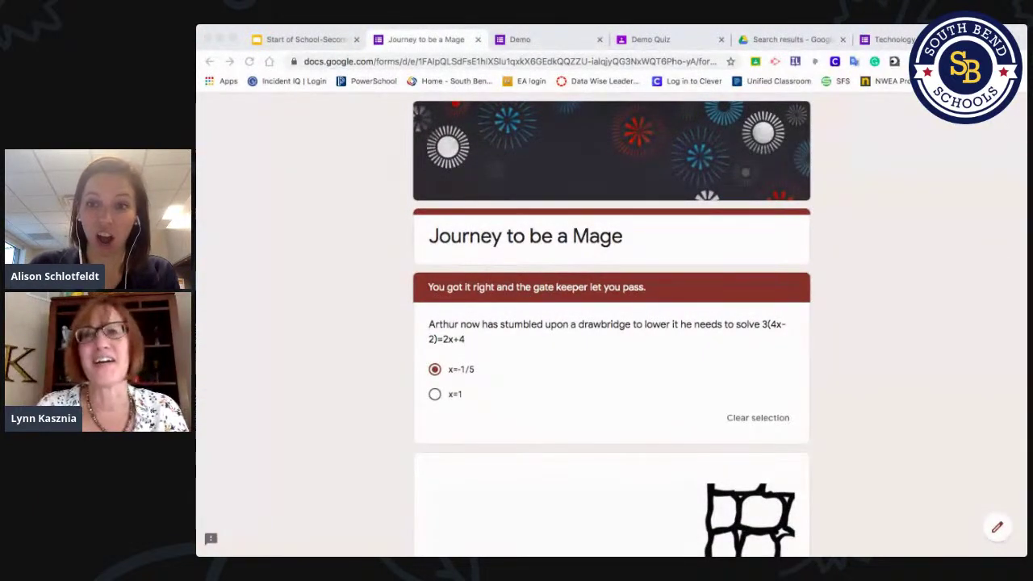
{"action": "key", "text": "super+Tab"}
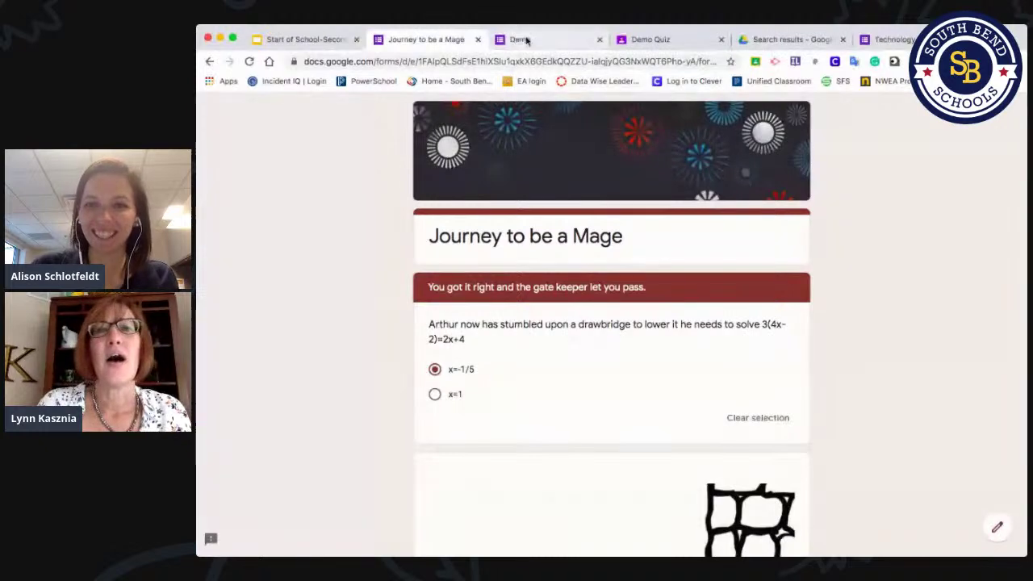
{"action": "left_click", "coordinate": [556, 40]}
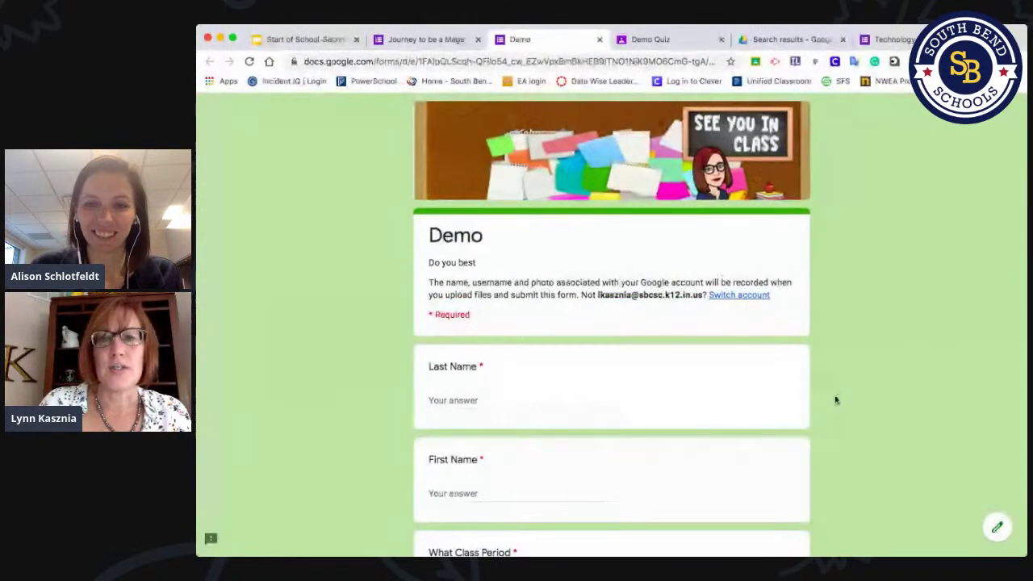
{"action": "scroll", "coordinate": [835, 399], "scroll_direction": "down", "scroll_amount": 2}
{"action": "scroll", "coordinate": [834, 398], "scroll_direction": "up", "scroll_amount": 3}
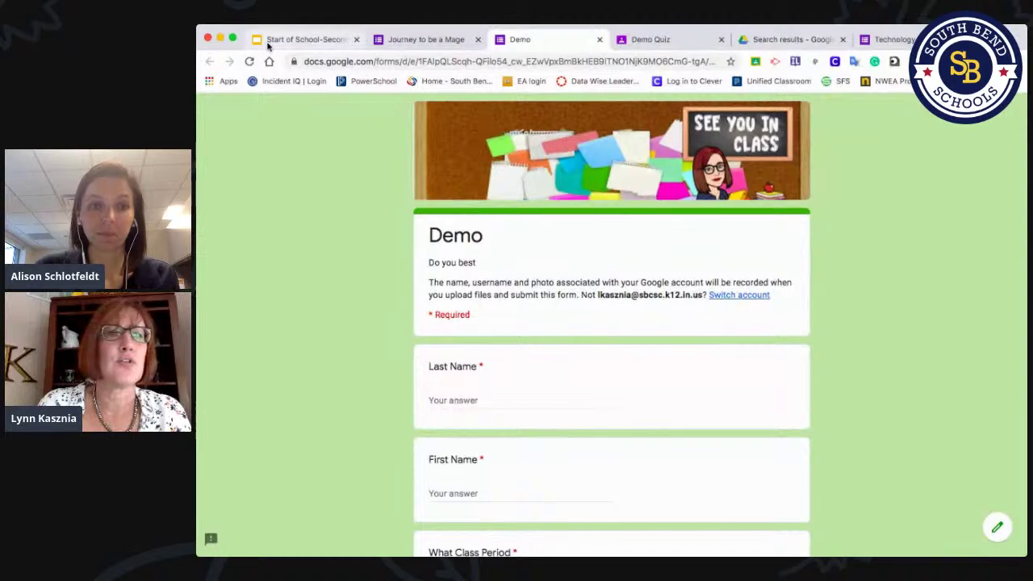
{"action": "left_click", "coordinate": [307, 39]}
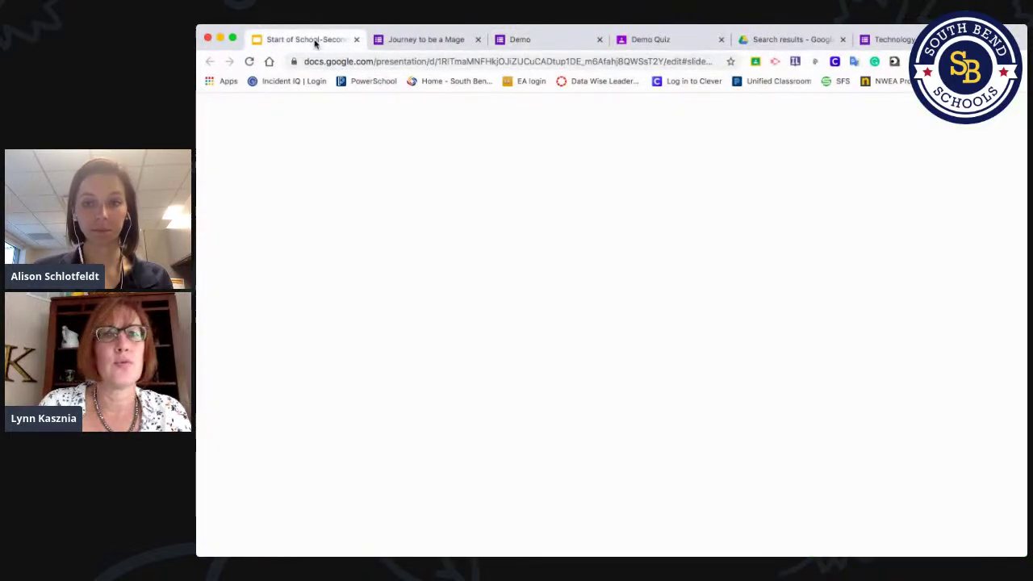